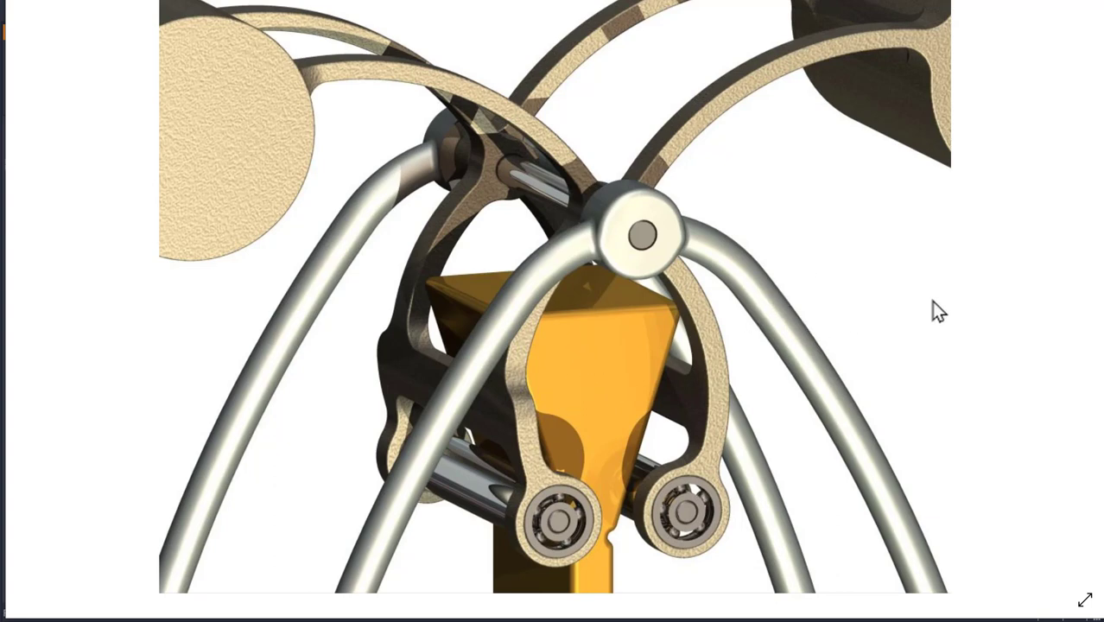
# - Advance the render slides to the front view, then bring up the WE.iam assembly
pyautogui.click(1062, 287)
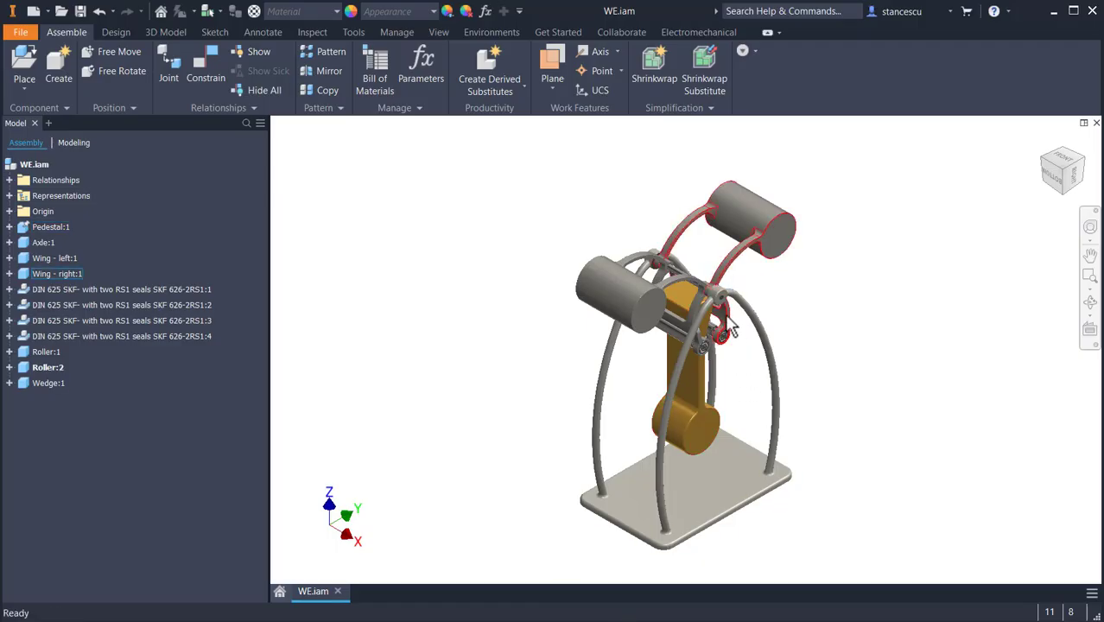
# - Zoom in on the wing bearings, orbit toward a frontal view, then set the ViewCube RIGHT view
pyautogui.scroll(8, 744, 380)
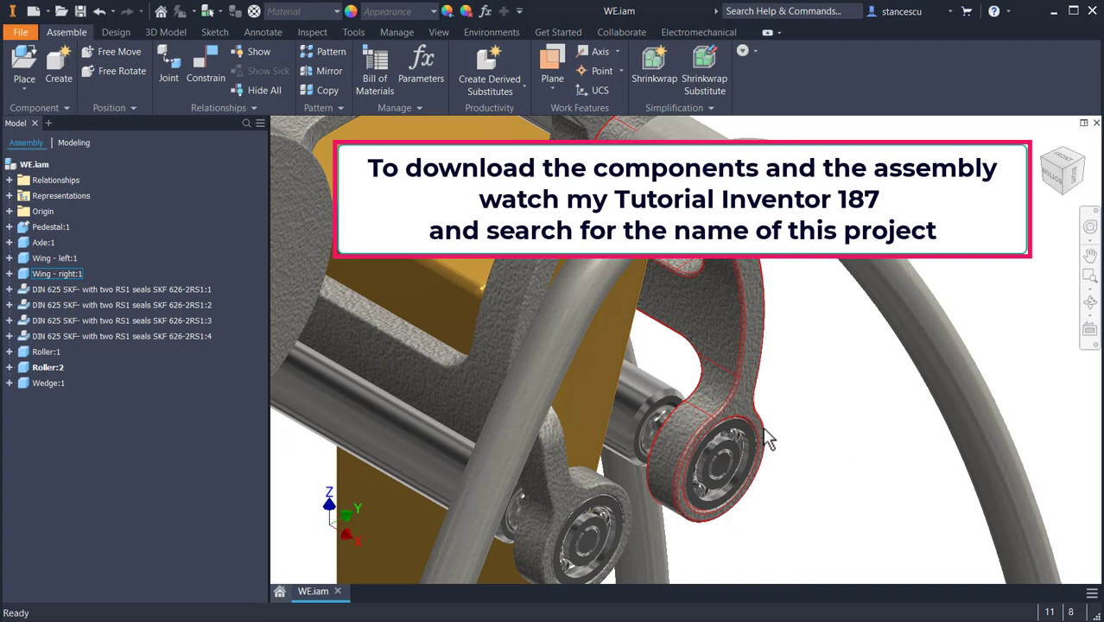
pyautogui.scroll(-3, 763, 441)
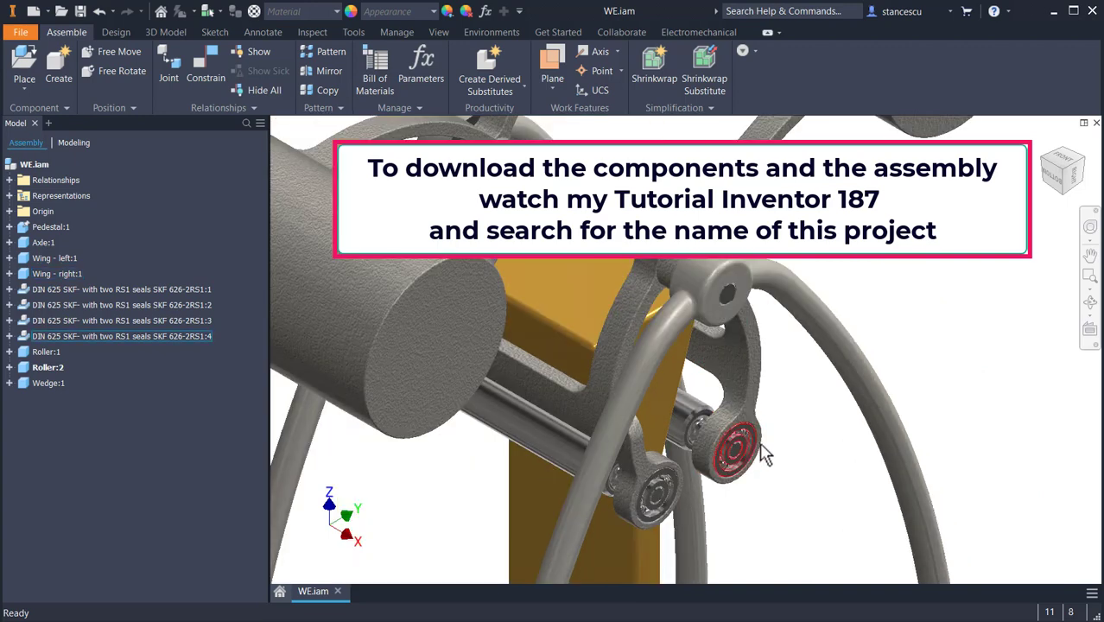
pyautogui.scroll(-2, 761, 446)
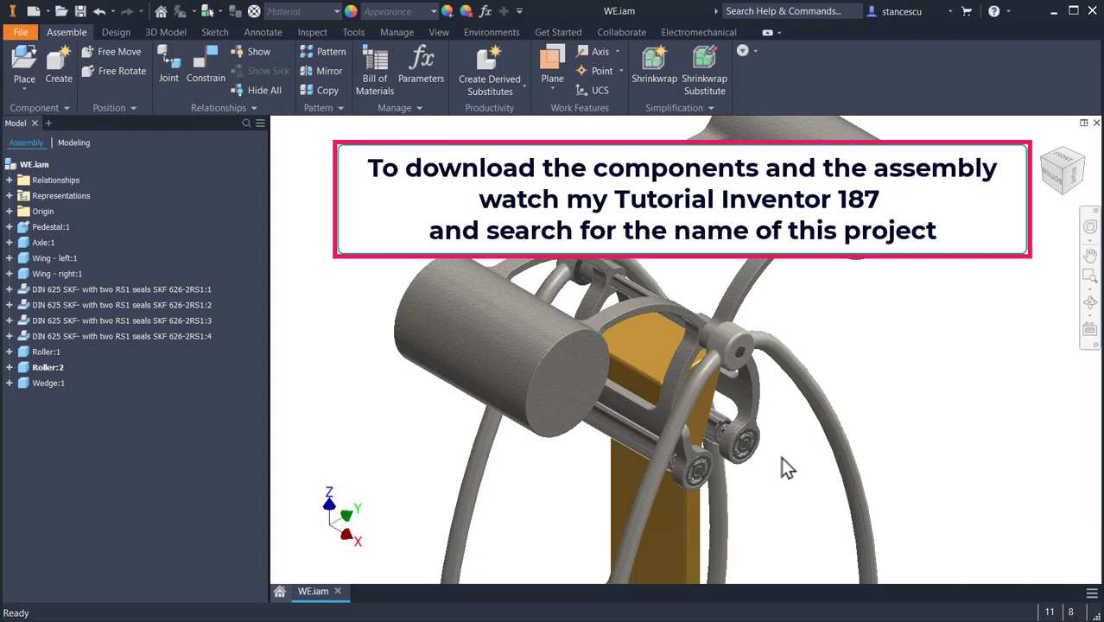
pyautogui.keyDown('shift'); pyautogui.moveTo(781, 457); pyautogui.dragTo(739, 429, button='middle'); pyautogui.keyUp('shift')
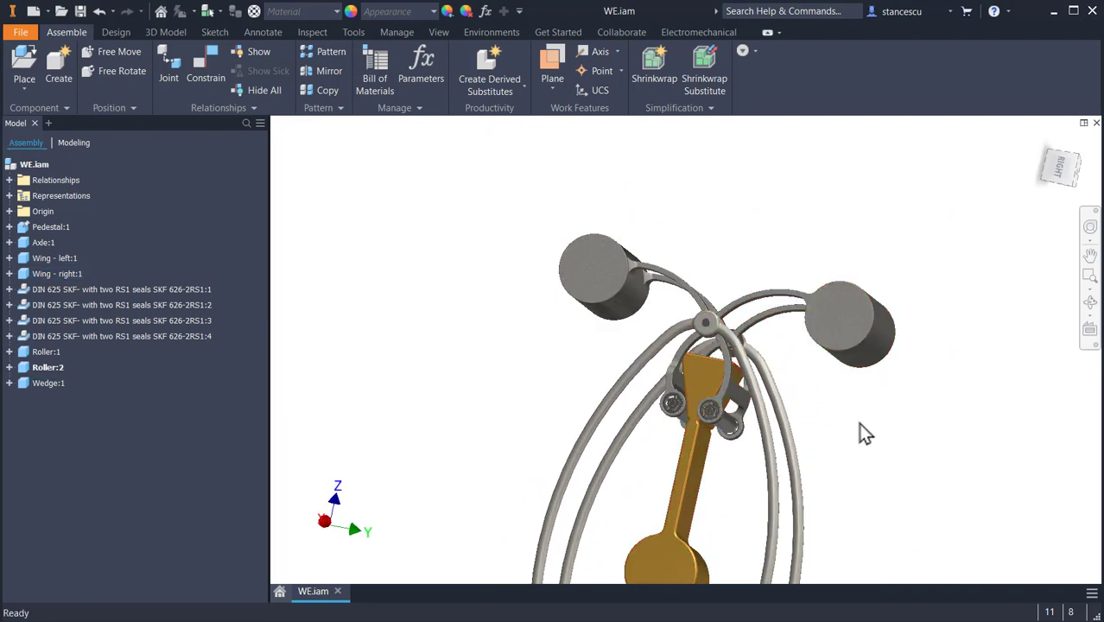
pyautogui.click(1057, 171)
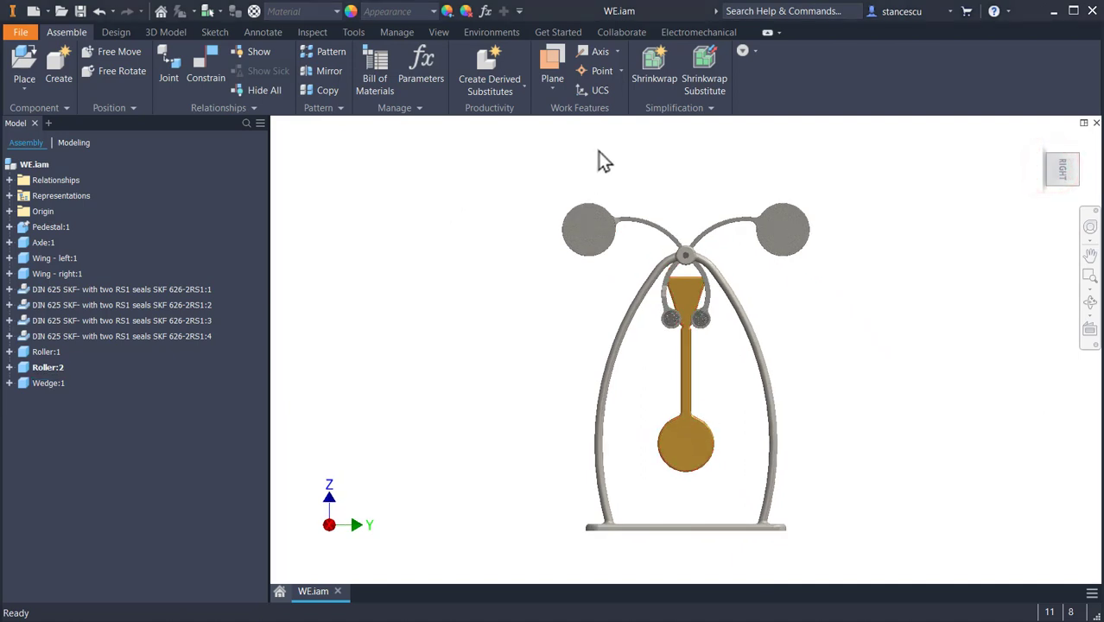
# - Enter Dynamic Simulation, play the wedge experiment to 10 s, and open the Output Grapher
pyautogui.click(488, 35)
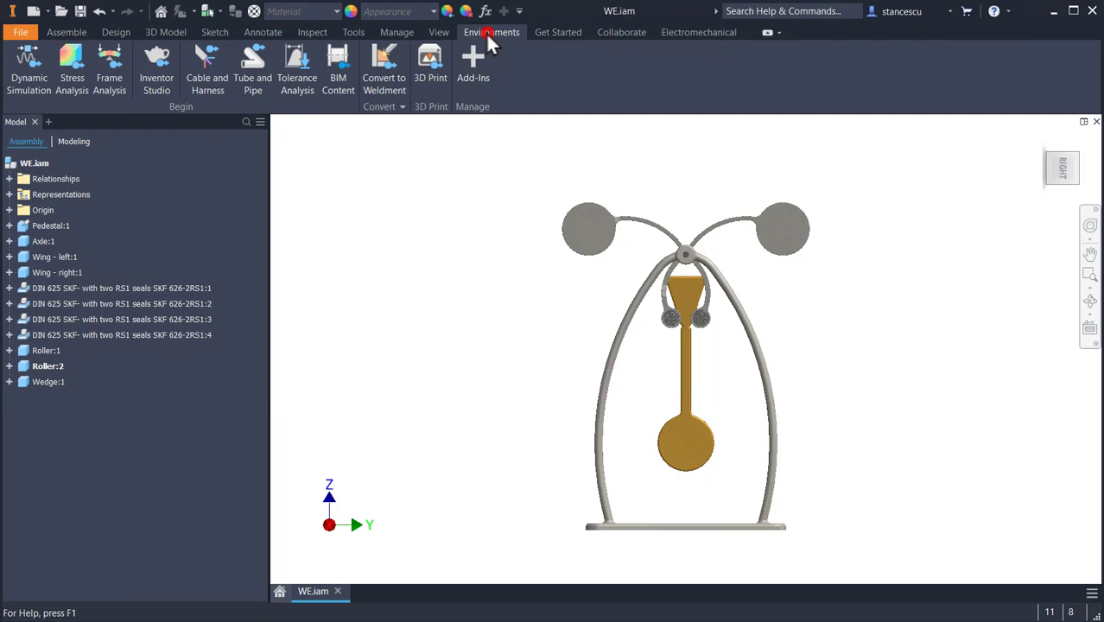
pyautogui.click(27, 76)
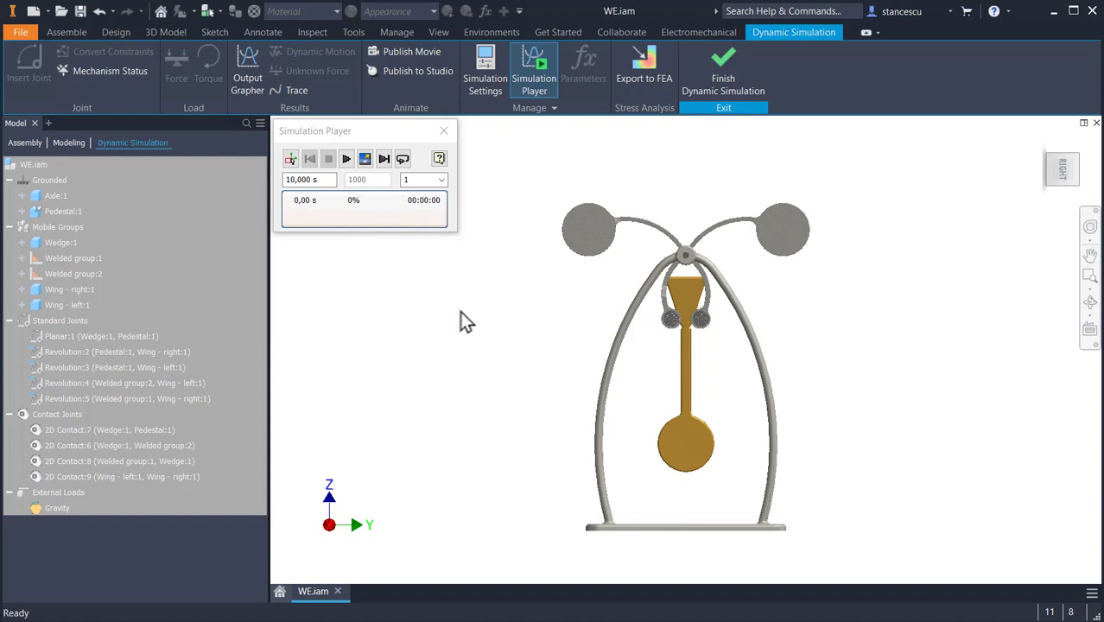
pyautogui.click(346, 159)
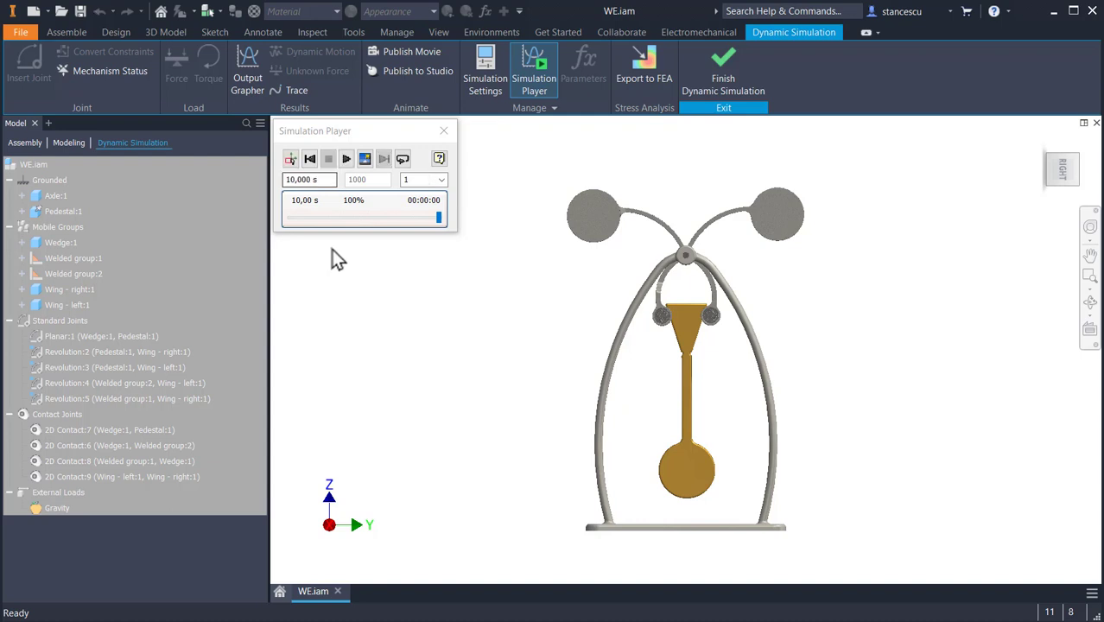
pyautogui.click(247, 57)
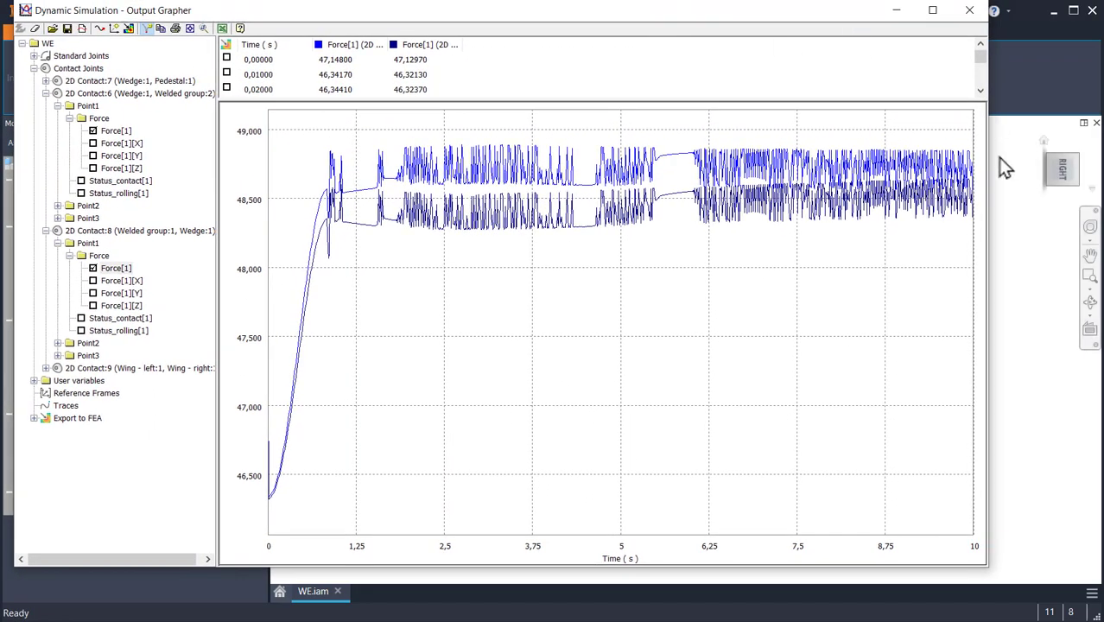
# - Make the Output Grapher narrower and shorter, and pan the model to the right
pyautogui.moveTo(989, 247); pyautogui.dragTo(712, 272)
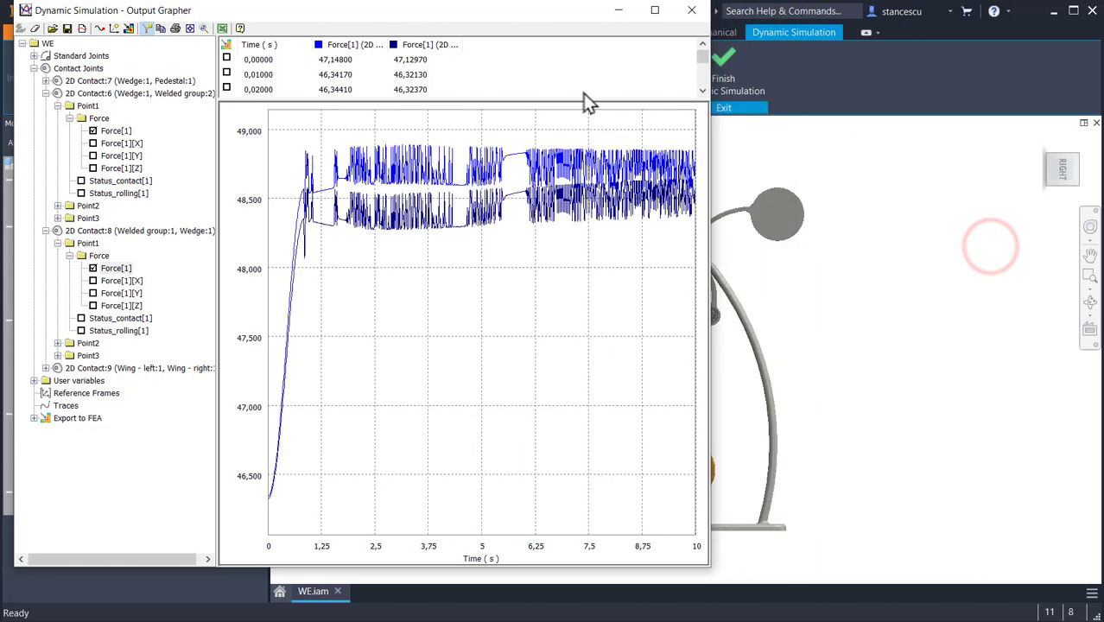
pyautogui.moveTo(463, 7); pyautogui.dragTo(457, 248)
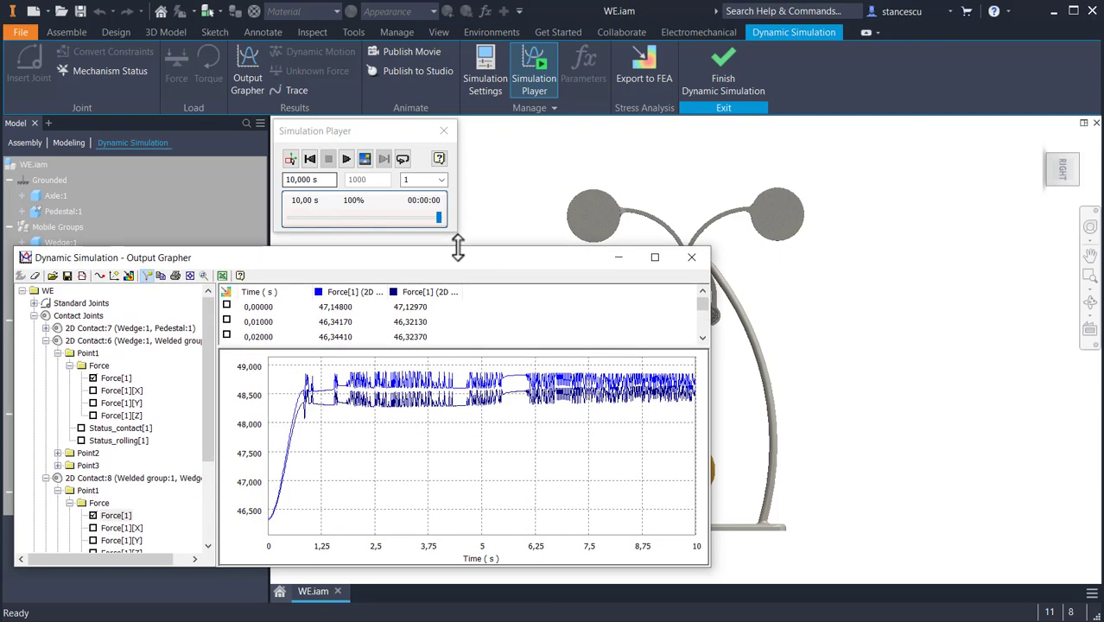
pyautogui.moveTo(780, 446); pyautogui.dragTo(962, 449, button='middle')
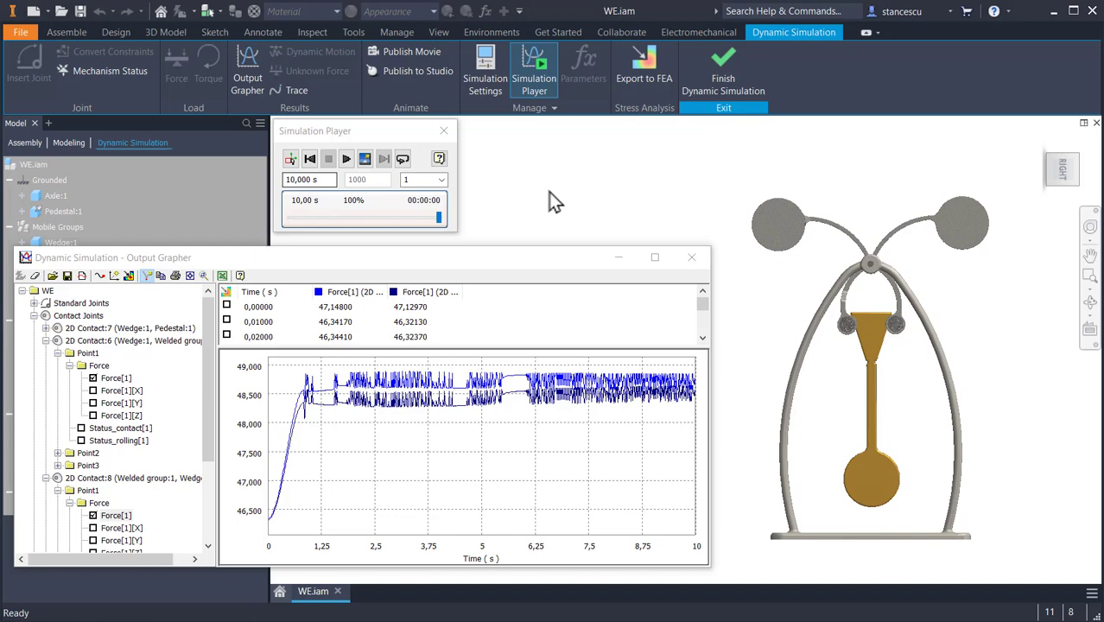
# - Rewind to the start, switch to Construction Mode, and replay the simulation with live plotting
pyautogui.click(309, 159)
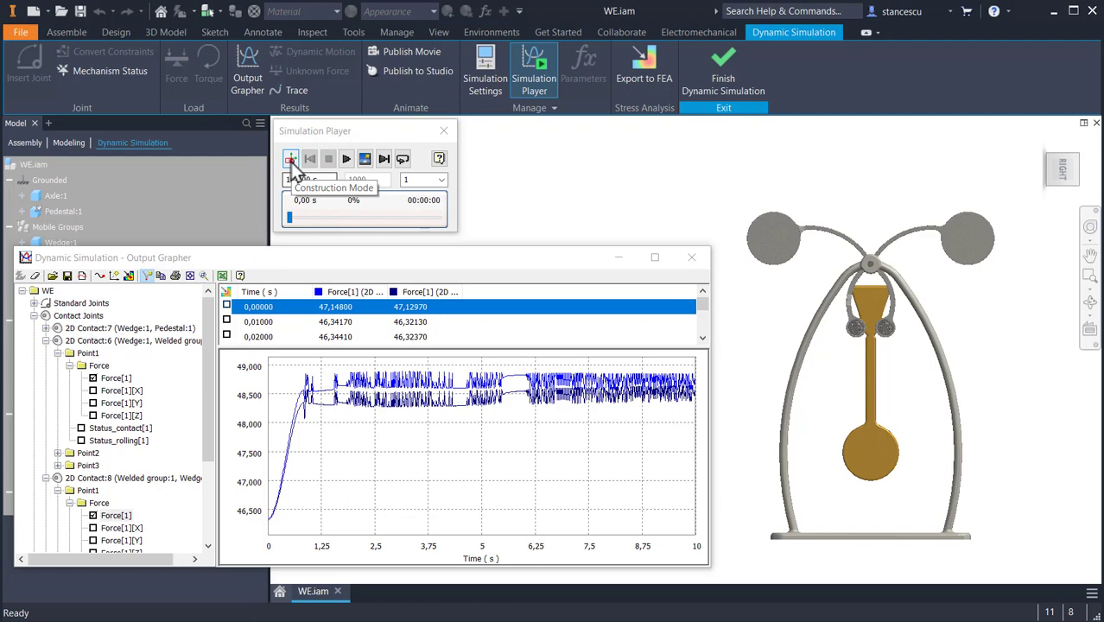
pyautogui.click(290, 159)
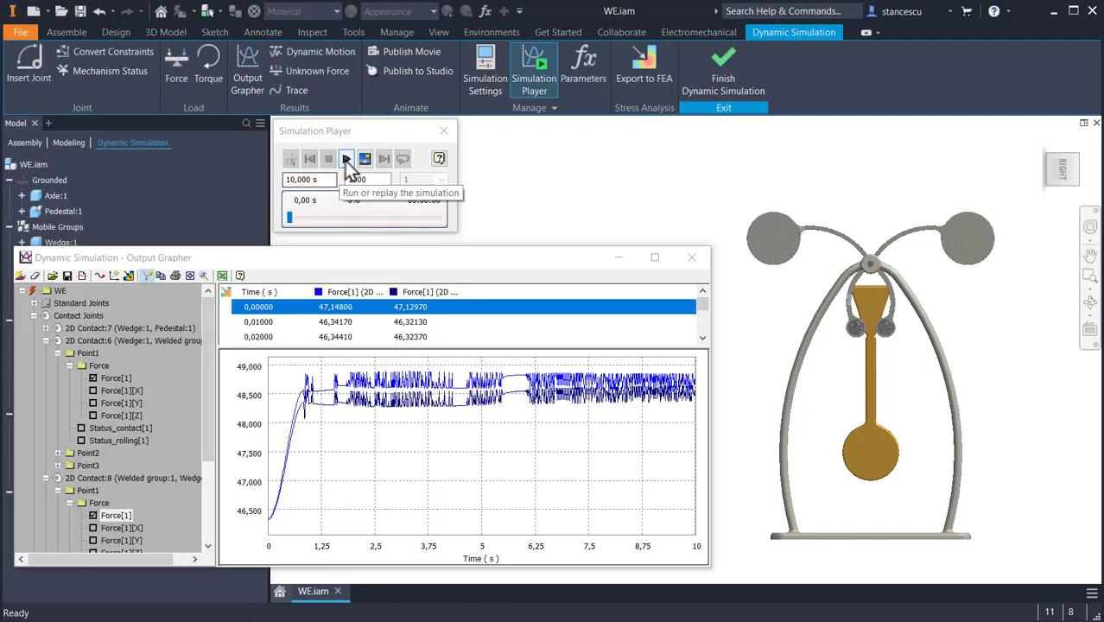
pyautogui.click(346, 159)
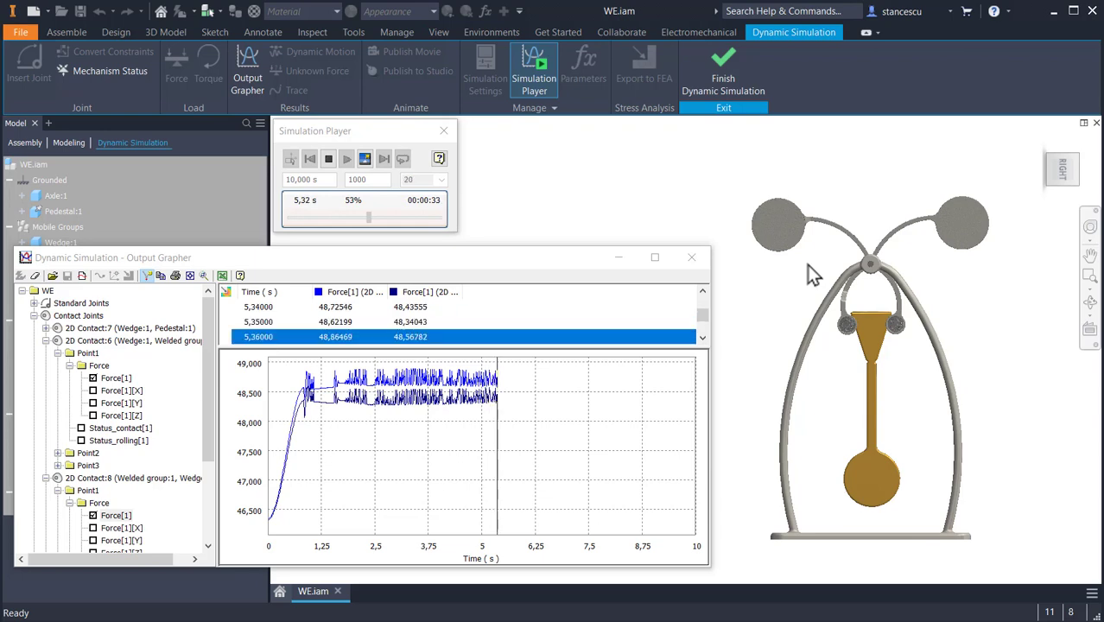
# - Orbit and zoom around the moving wings, return to the right view, and pan onto the pendulum disc
pyautogui.keyDown('shift'); pyautogui.moveTo(804, 274); pyautogui.dragTo(825, 284, button='middle'); pyautogui.keyUp('shift')
pyautogui.scroll(3, 895, 259)
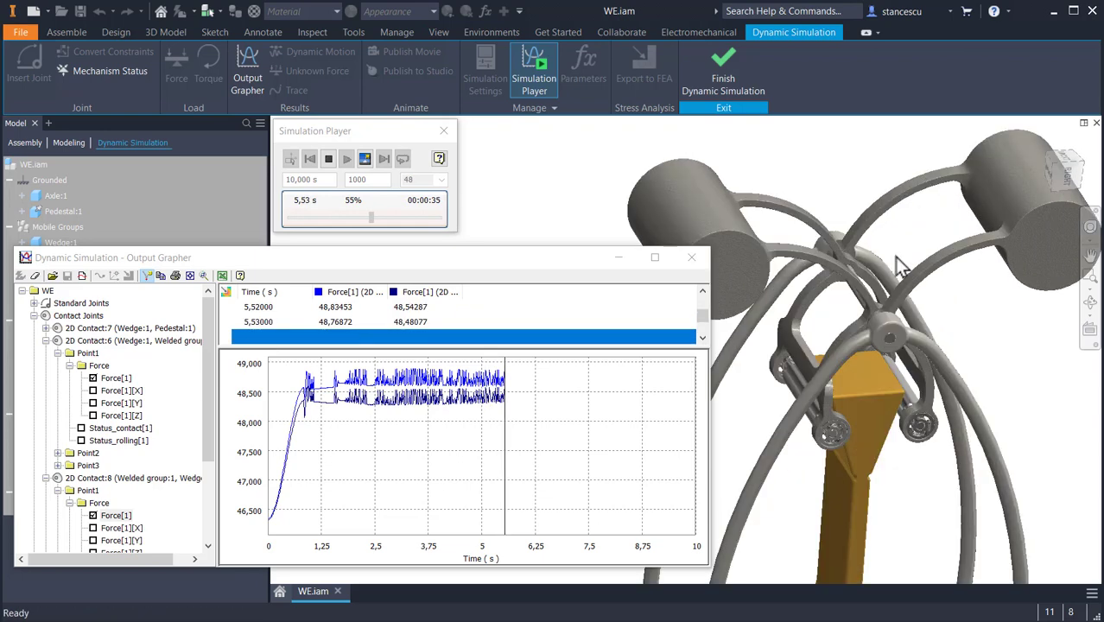
pyautogui.scroll(3, 896, 264)
pyautogui.scroll(2, 894, 315)
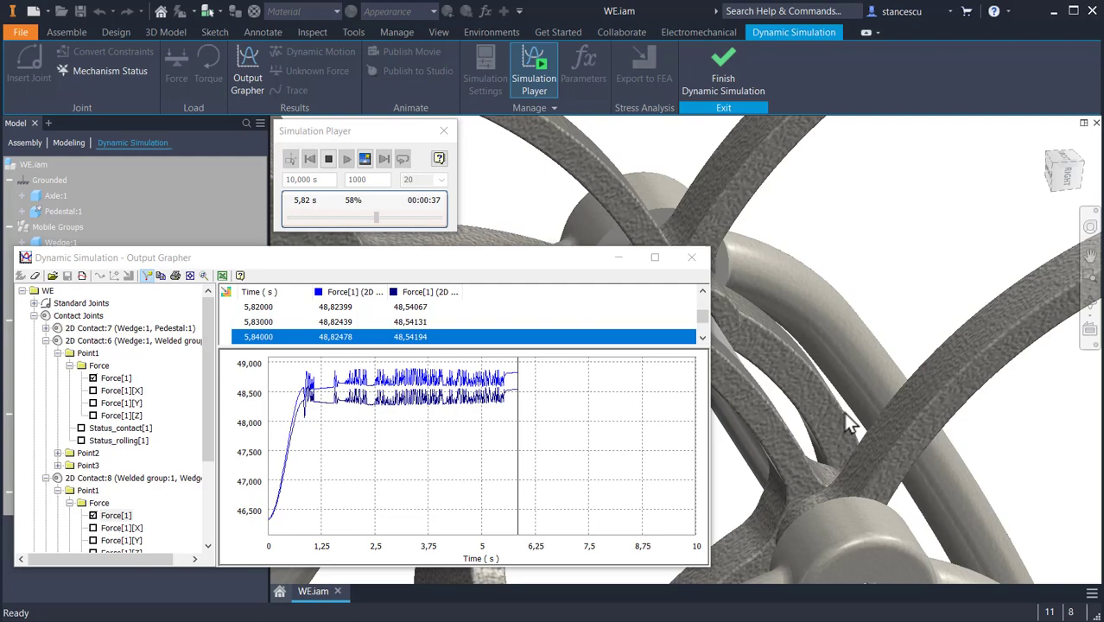
pyautogui.scroll(-3, 784, 448)
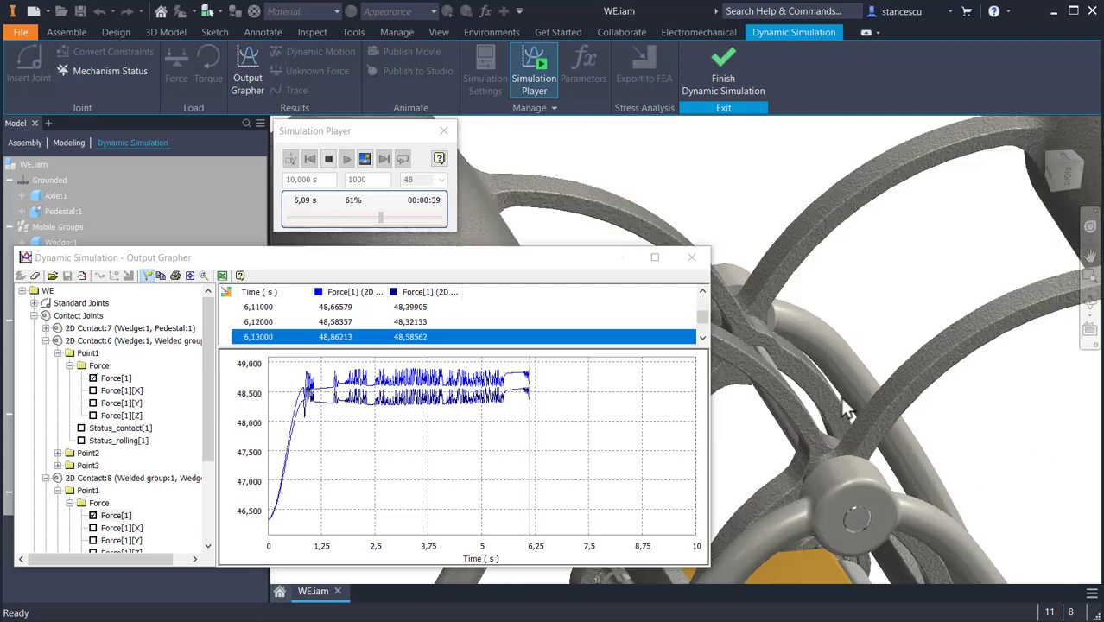
pyautogui.scroll(-2, 966, 362)
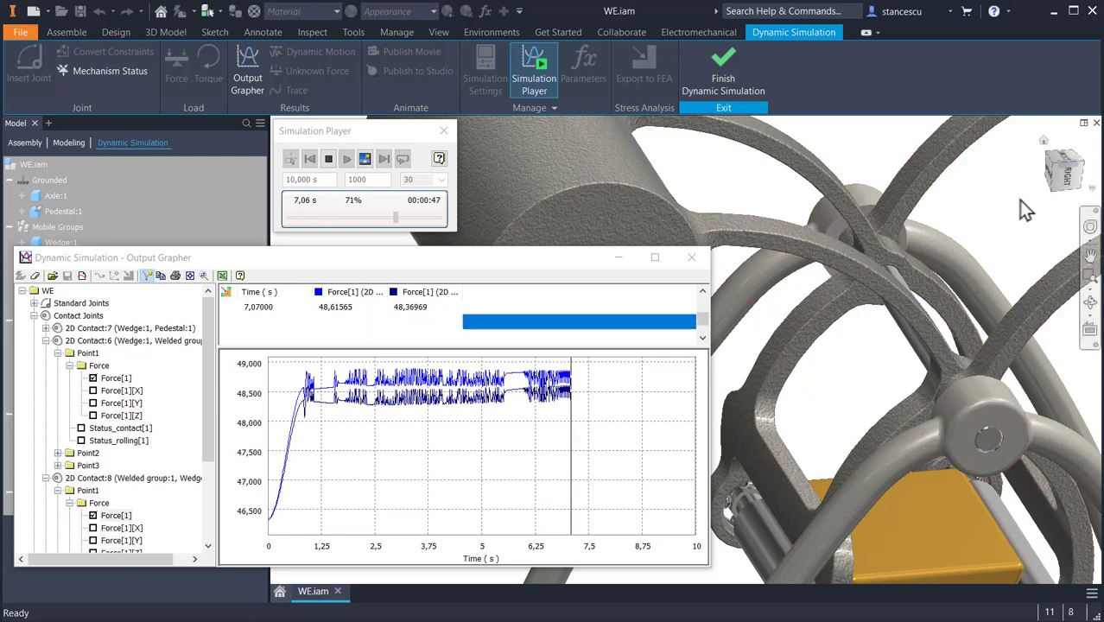
pyautogui.moveTo(1065, 170); pyautogui.dragTo(1066, 177)
pyautogui.click(1064, 175)
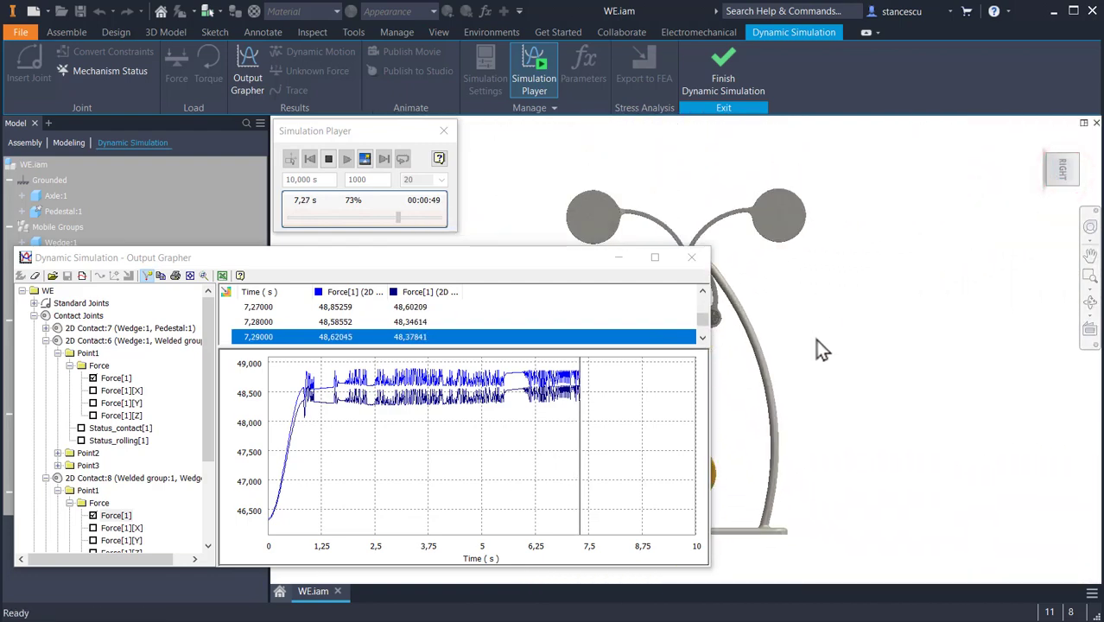
pyautogui.press('Escape')
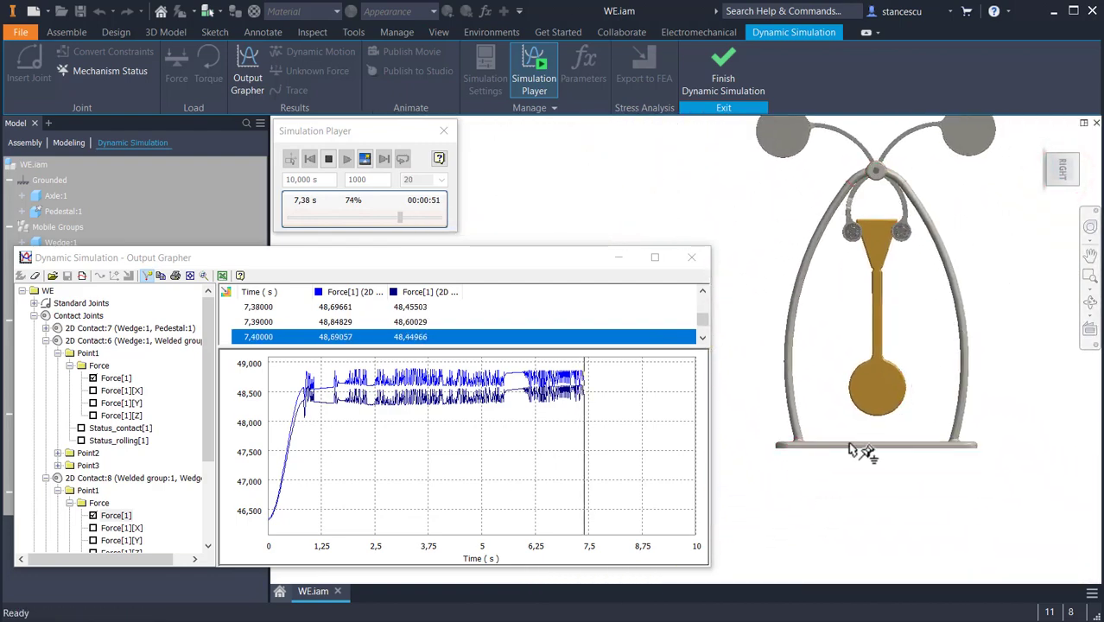
pyautogui.scroll(4, 855, 389)
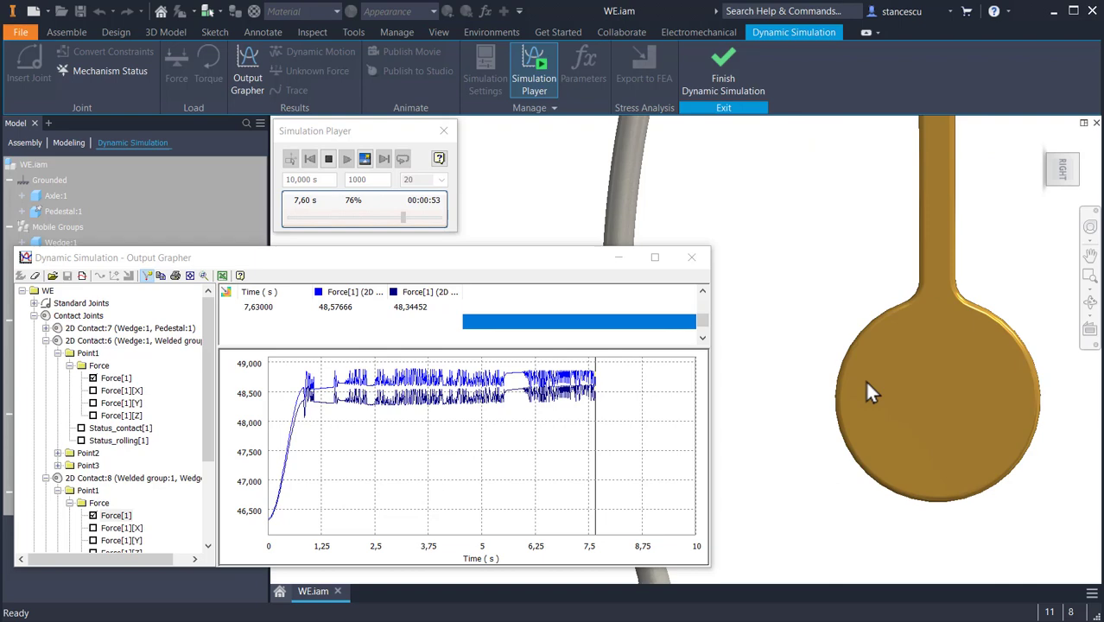
pyautogui.moveTo(830, 340); pyautogui.dragTo(820, 415, button='middle')
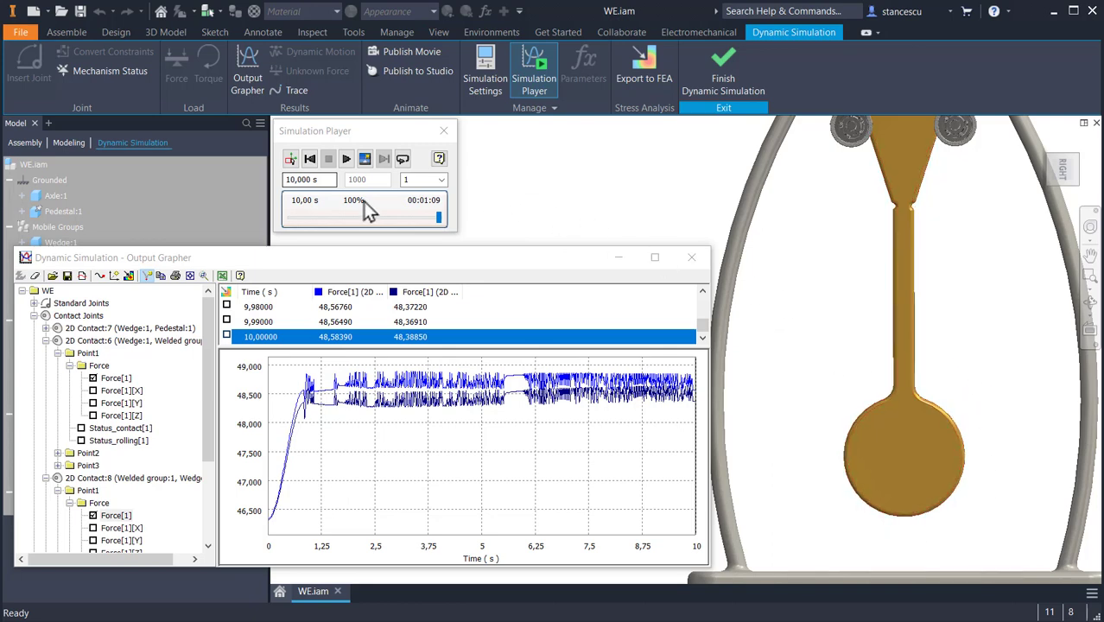
# - Add a trajectory trace from the pendulum disc centre, relative to the grounded parts
pyautogui.click(292, 92)
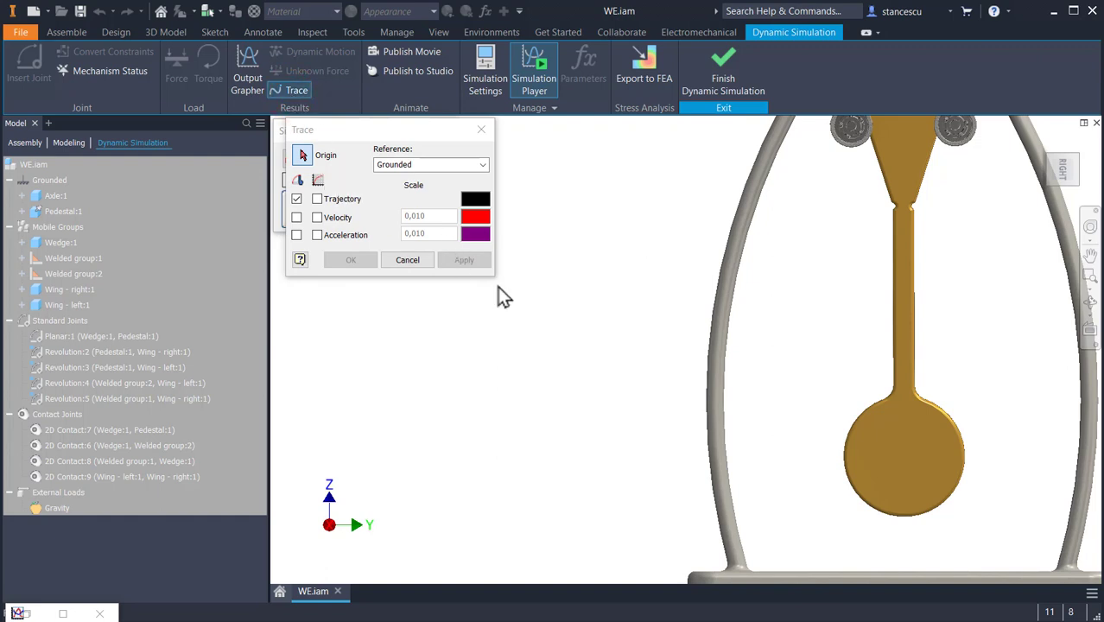
pyautogui.click(895, 516)
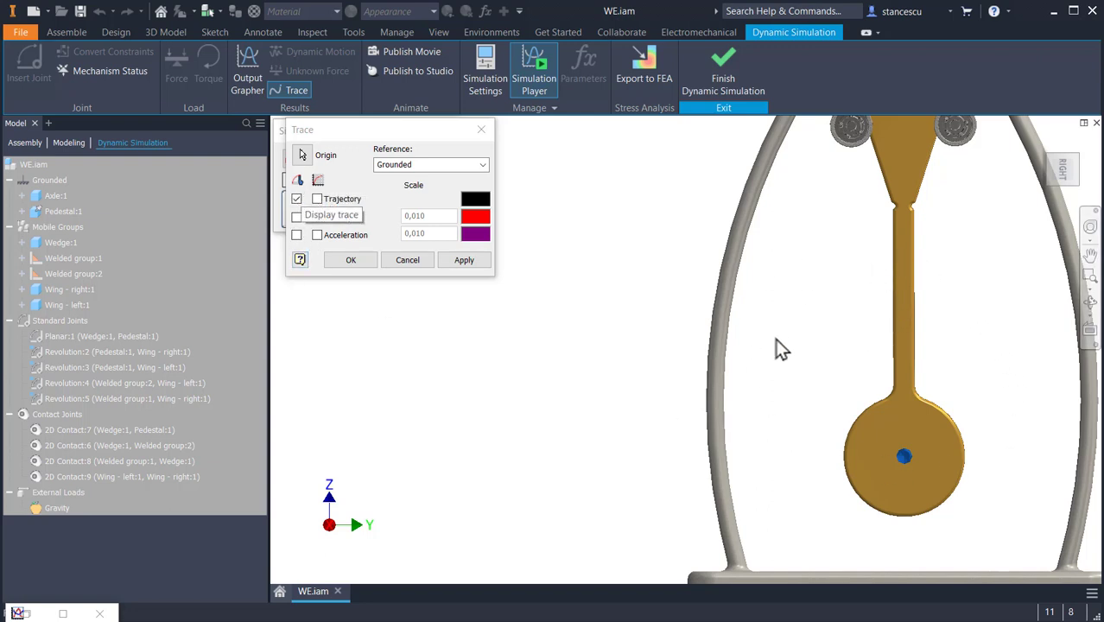
pyautogui.click(900, 454)
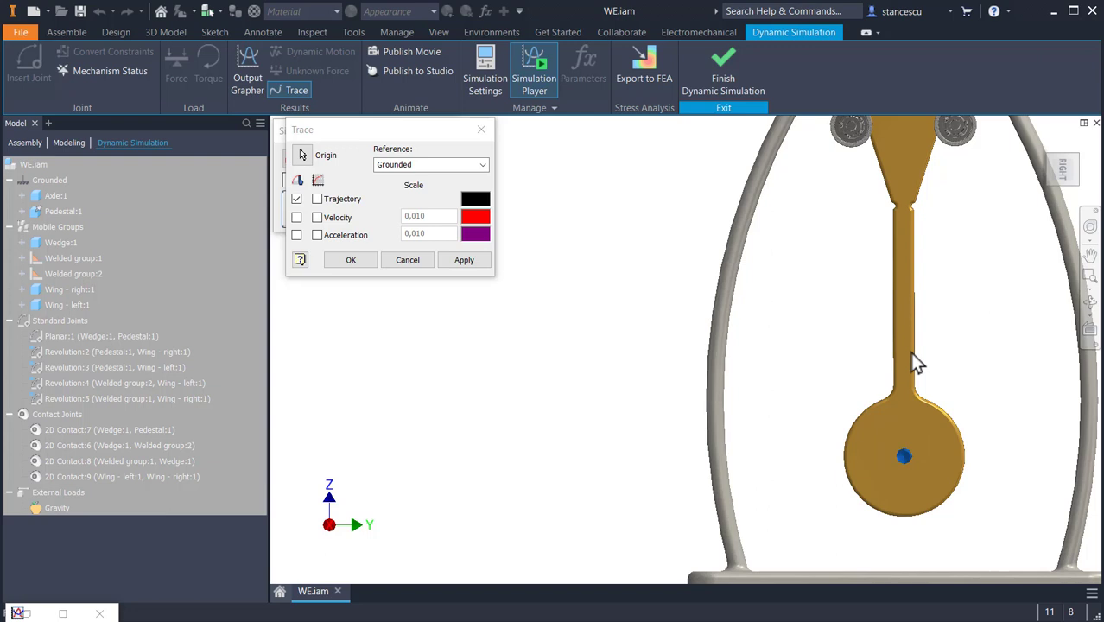
pyautogui.click(317, 199)
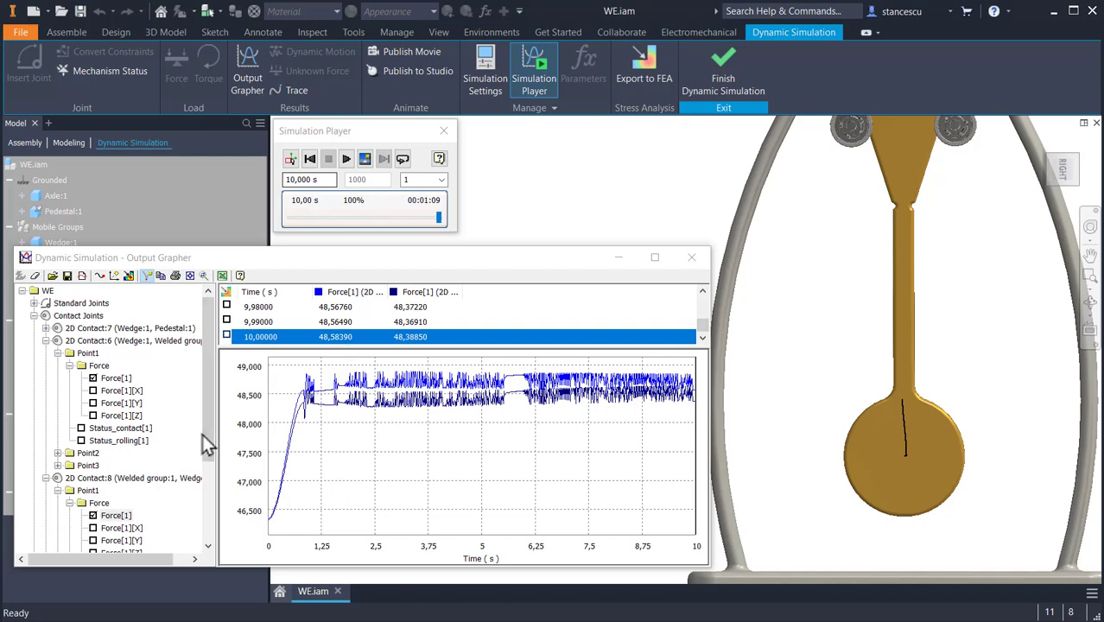
# - Expand Traces > Trace:1 (Wedge:1)/Grounded > Positions and plot position P
pyautogui.moveTo(205, 443); pyautogui.dragTo(211, 545)
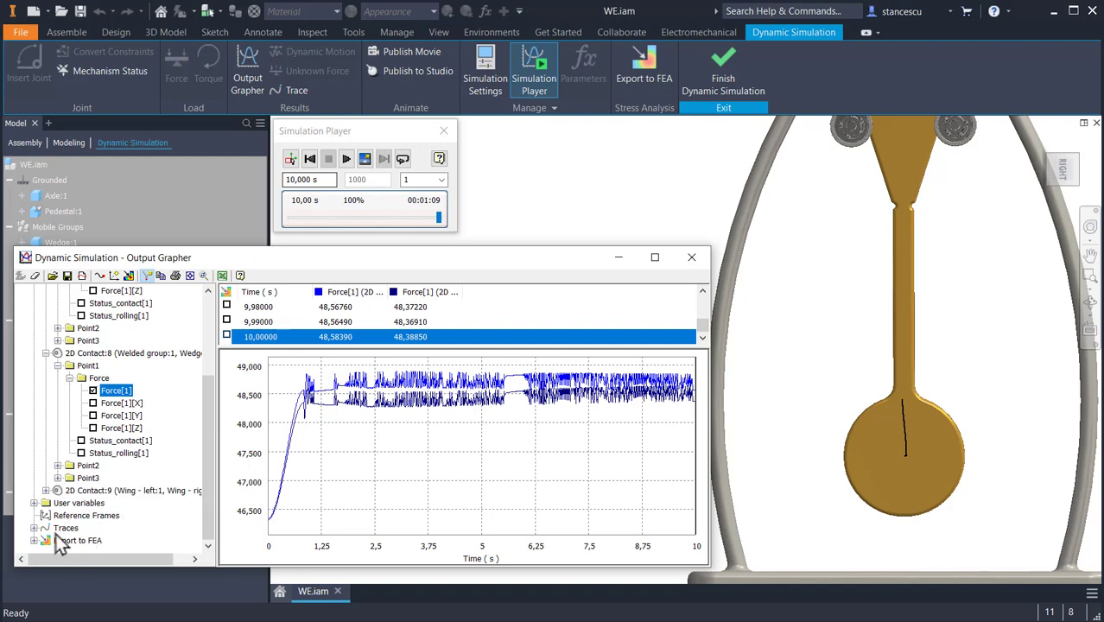
pyautogui.click(34, 528)
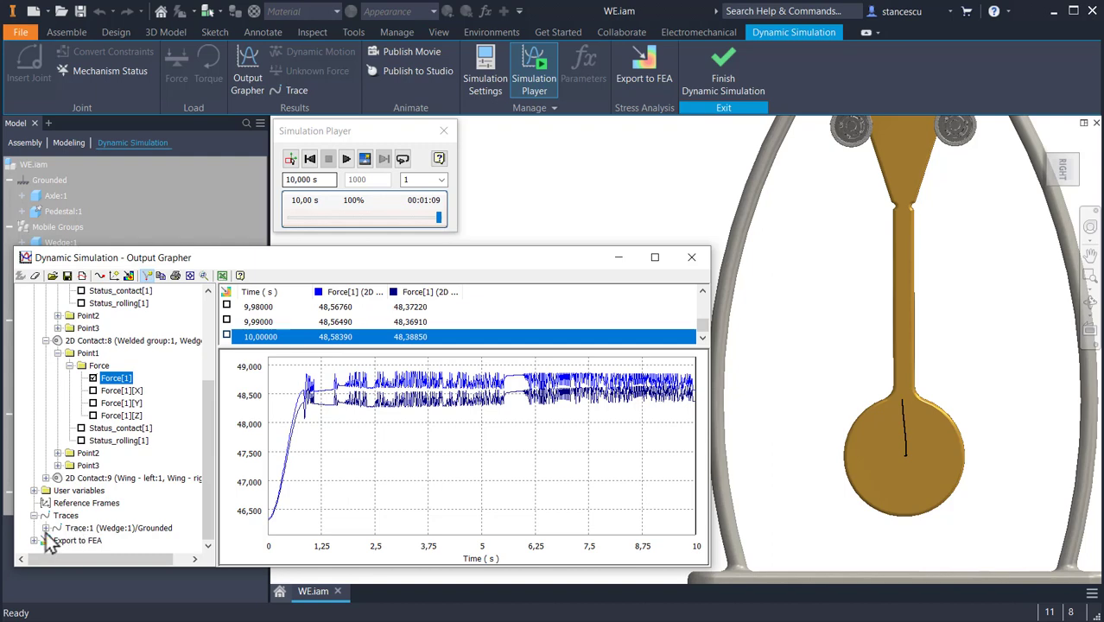
pyautogui.click(46, 528)
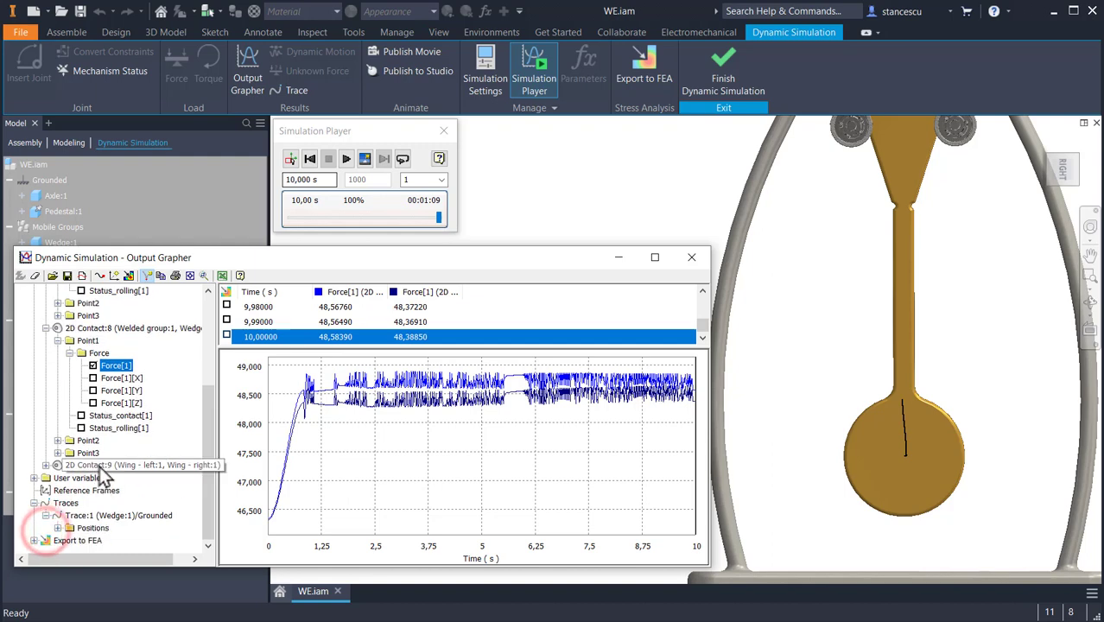
pyautogui.click(58, 529)
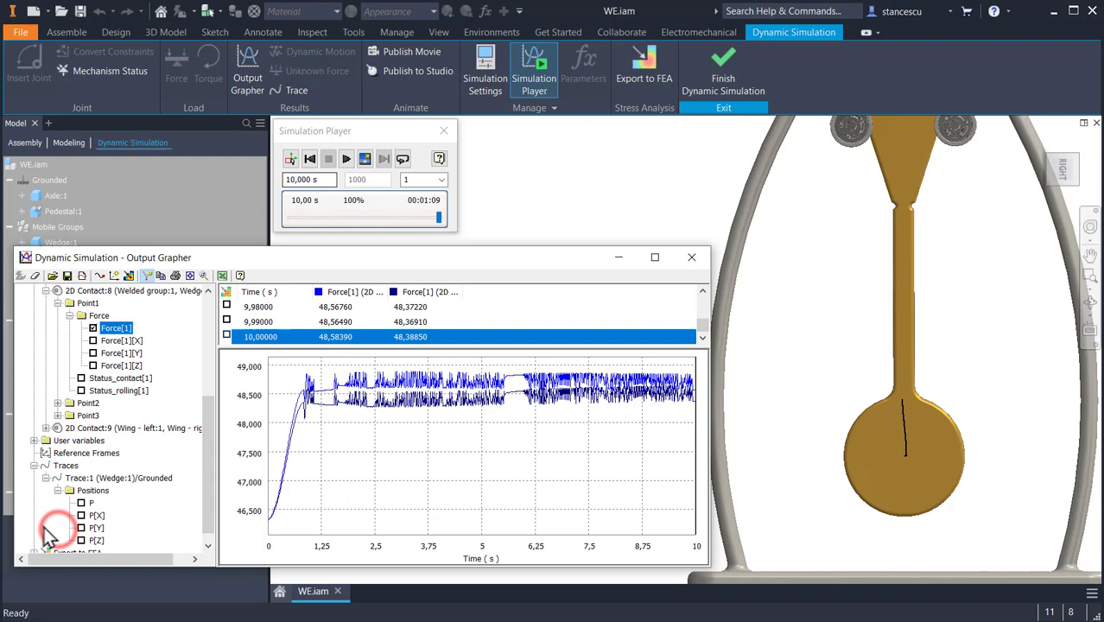
pyautogui.click(82, 503)
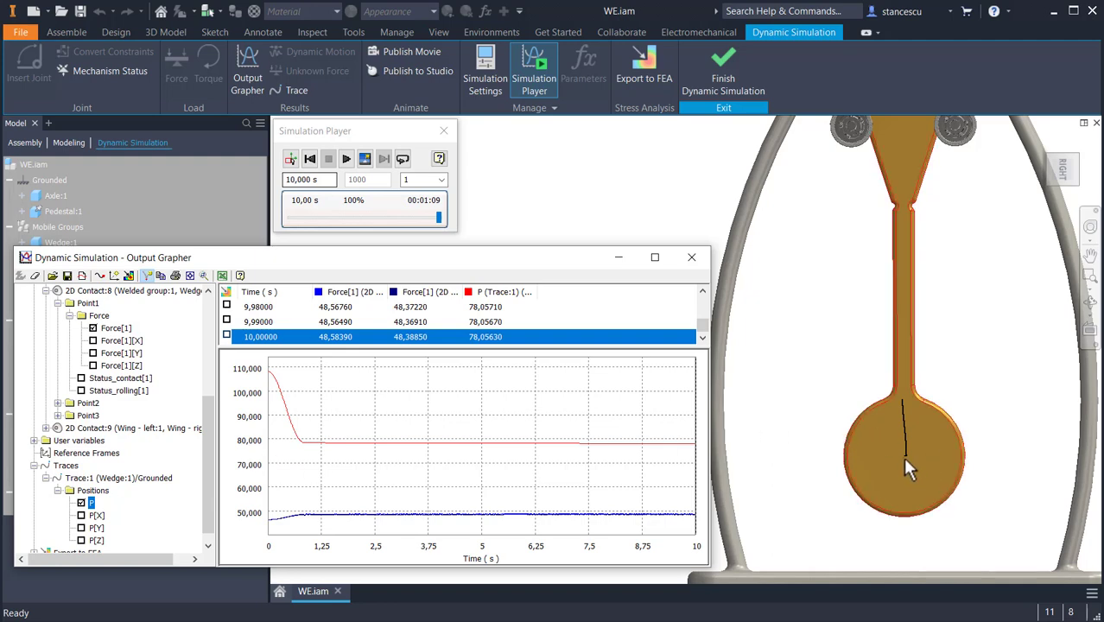
# - Zoom in and pan the view across the pendulum bob
pyautogui.scroll(5, 894, 446)
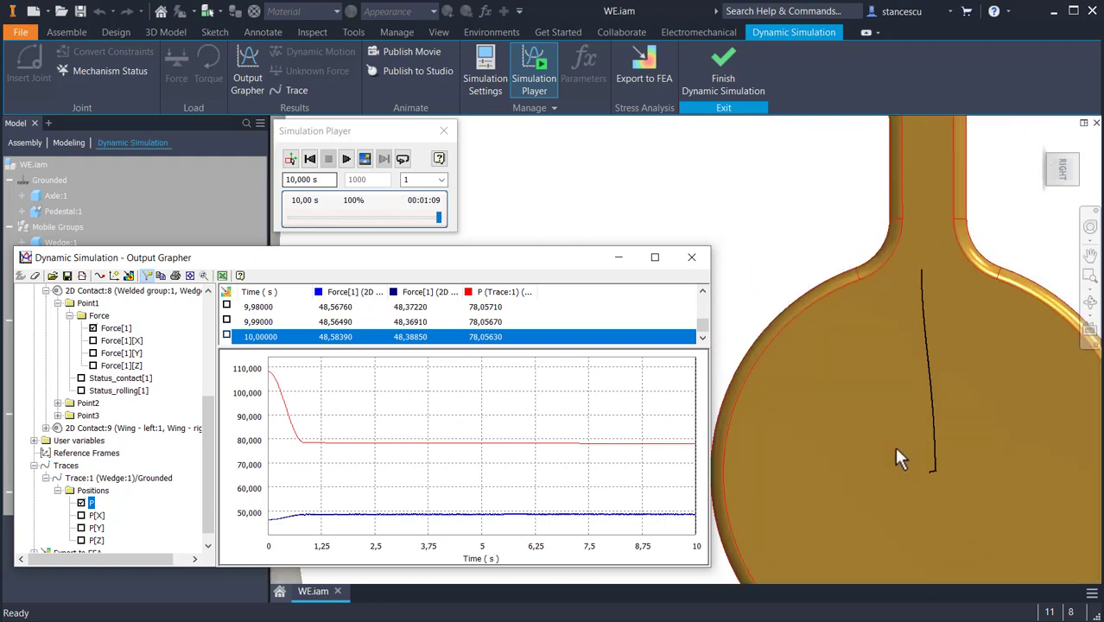
pyautogui.press('F2')
pyautogui.moveTo(893, 444); pyautogui.dragTo(849, 394)
pyautogui.press('Escape')
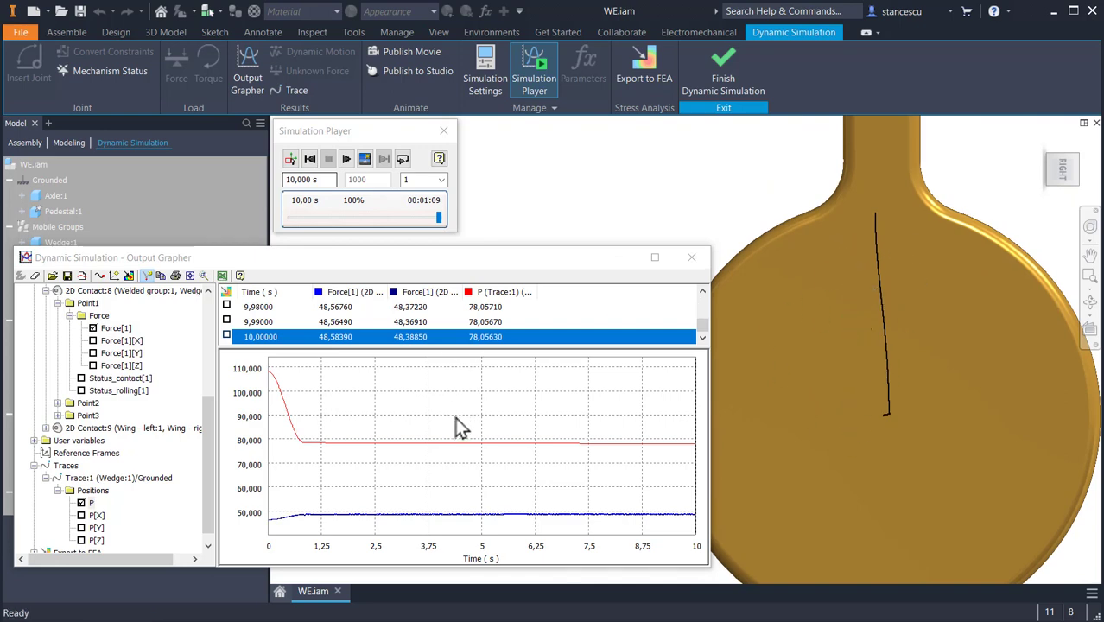
# - Rewind, return to Construction Mode, and run the simulation again to redraw the curves
pyautogui.click(308, 158)
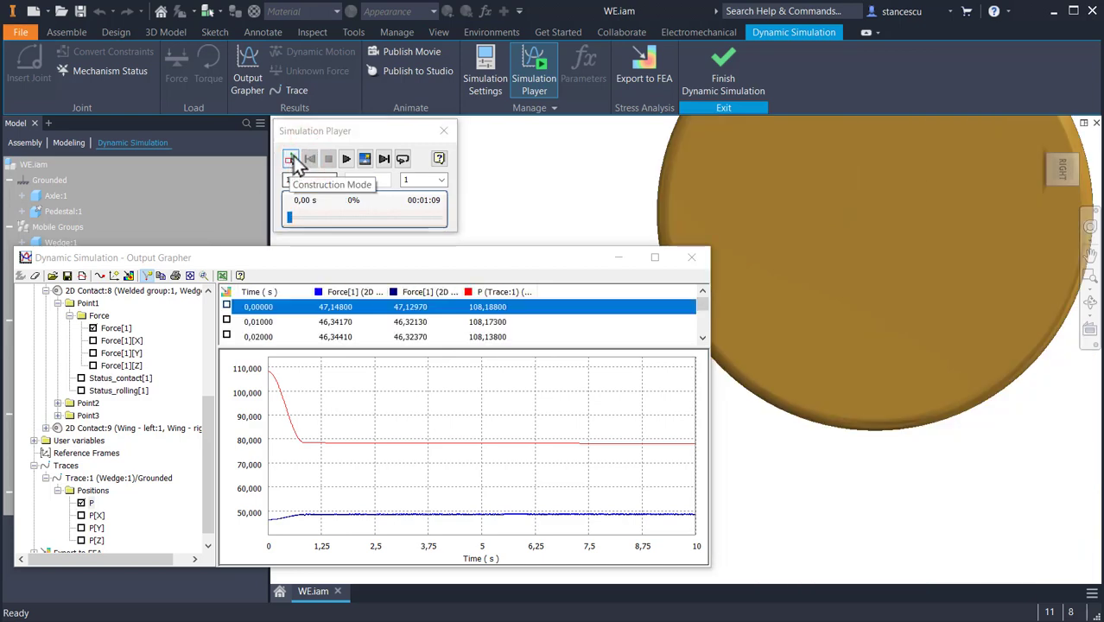
pyautogui.click(292, 160)
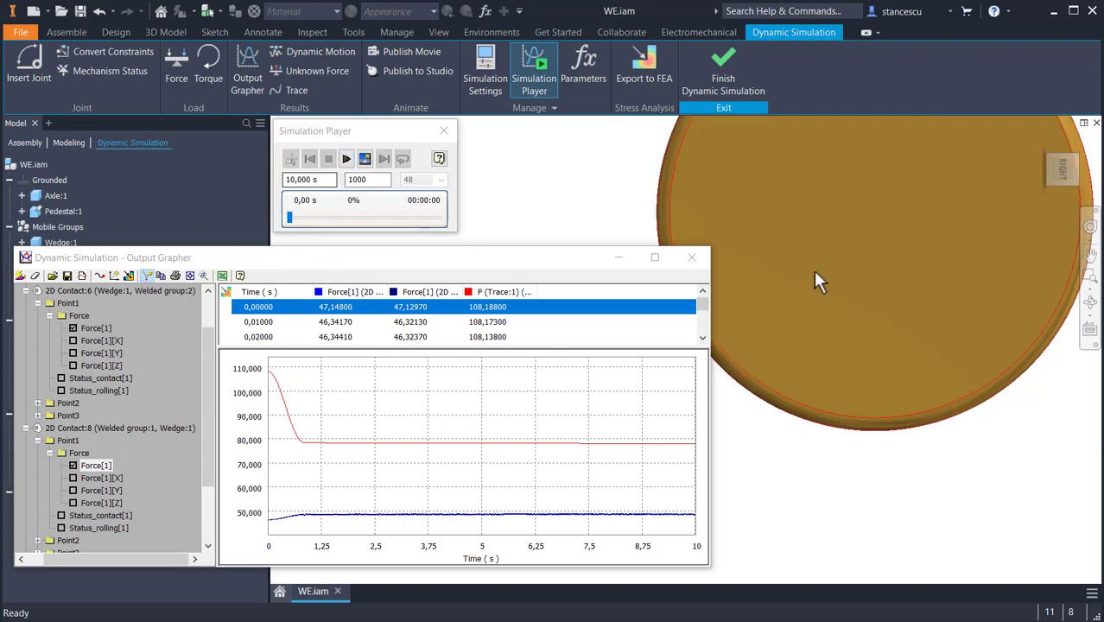
pyautogui.click(346, 159)
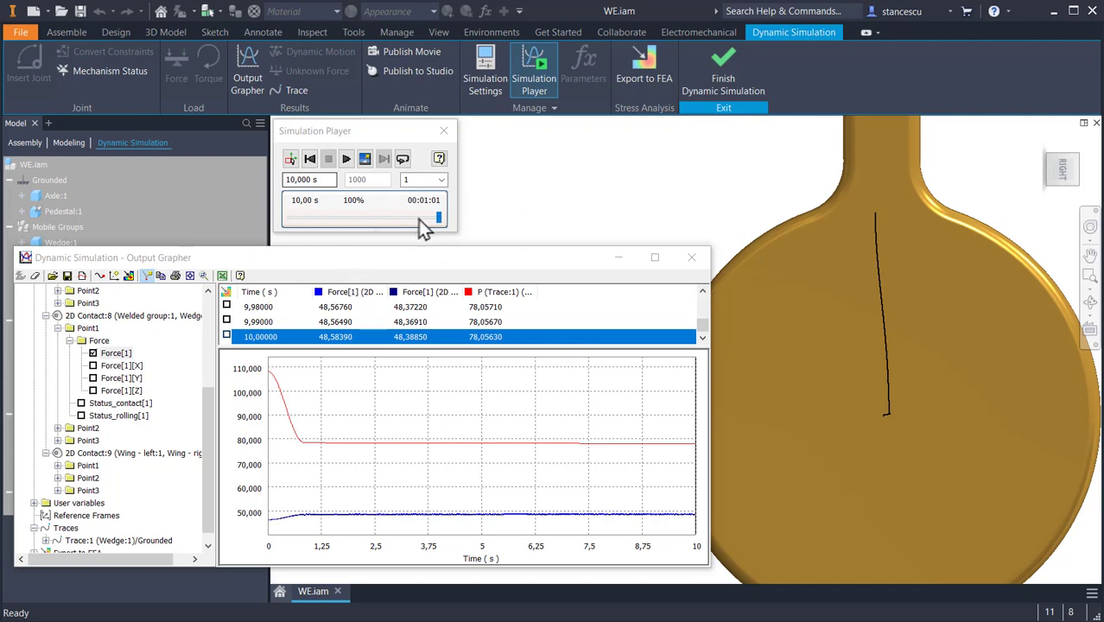
# - Close the Output Grapher, rewind to 0,00 s, and switch back to Construction Mode
pyautogui.click(691, 256)
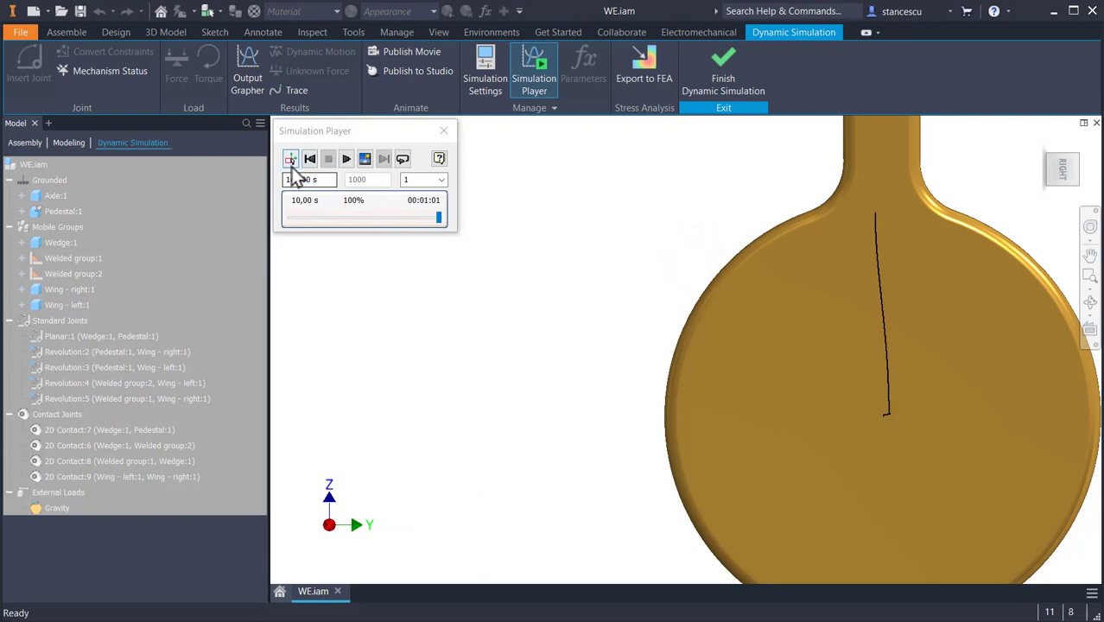
pyautogui.click(309, 160)
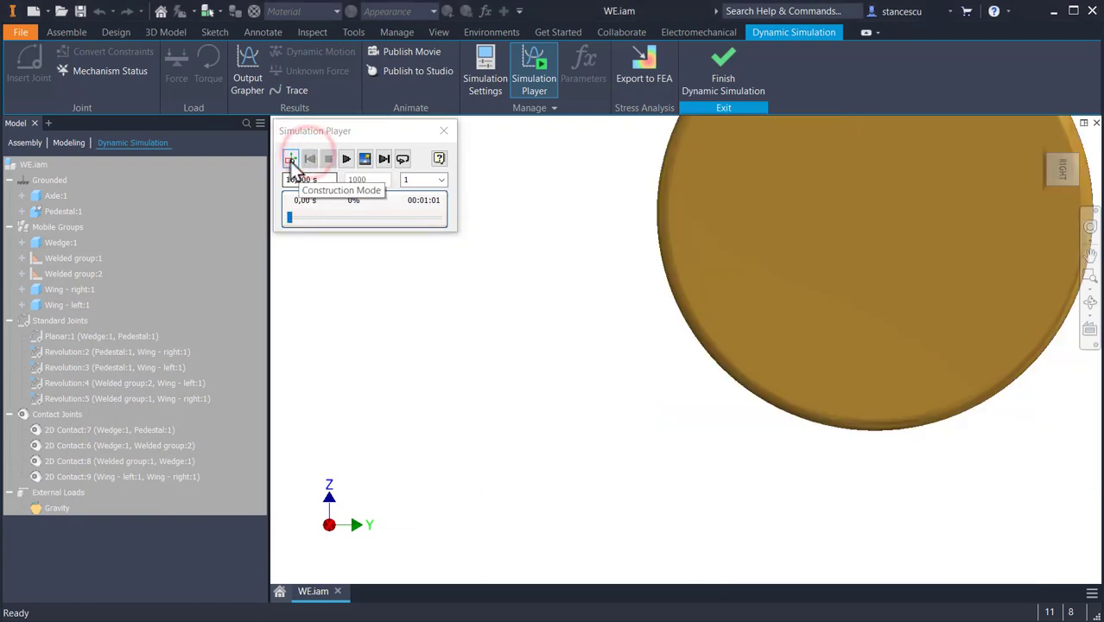
pyautogui.click(290, 160)
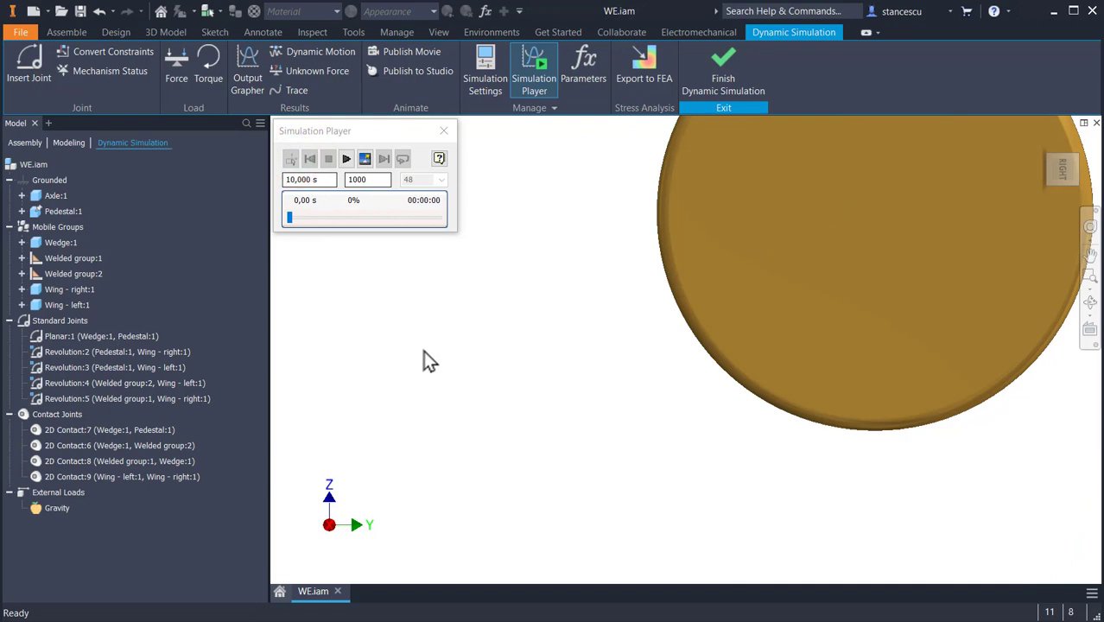
# - Fit the whole model in view and select the right wing's Revolution:2 joint in the browser
pyautogui.press('Home')
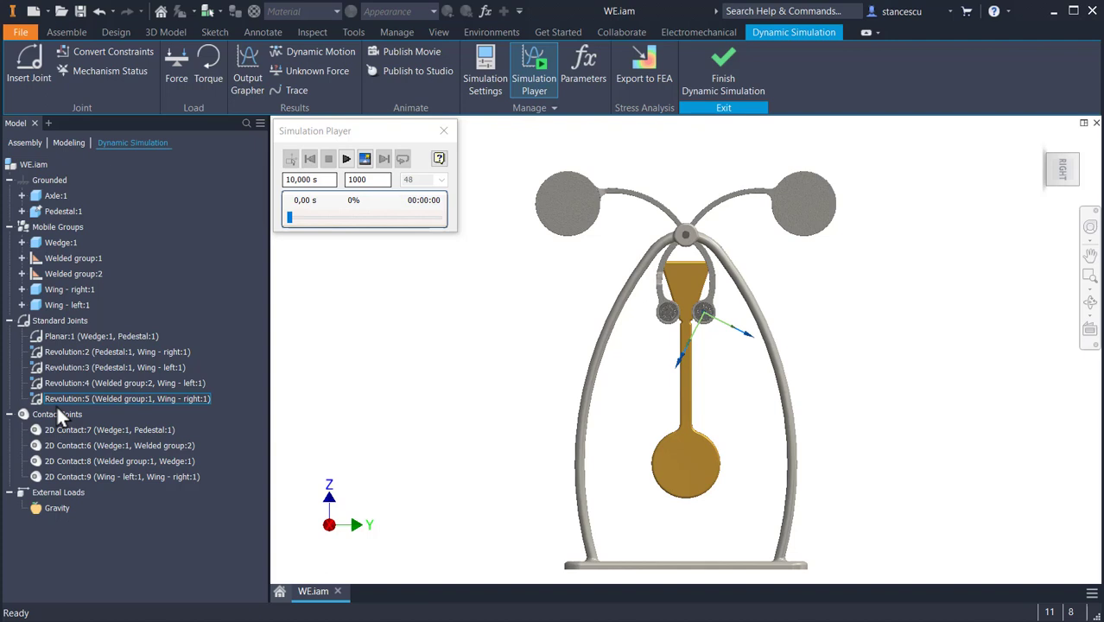
pyautogui.click(35, 349)
# - Open the Revolution:2 joint properties and move the dialog aside
pyautogui.rightClick(35, 351)
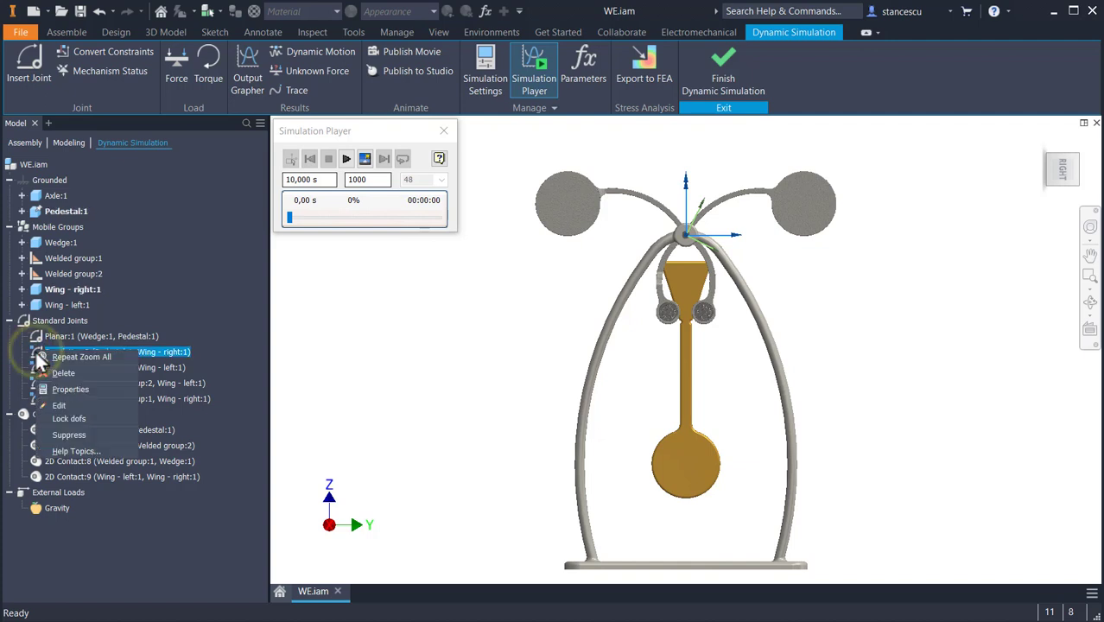
pyautogui.click(69, 388)
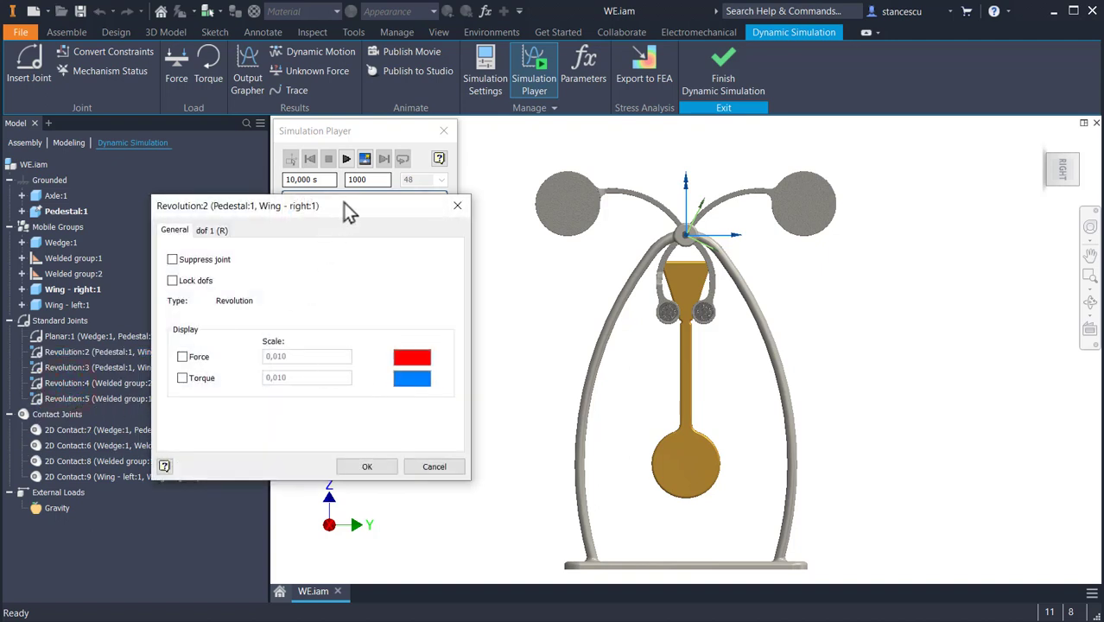
pyautogui.moveTo(375, 210); pyautogui.dragTo(490, 205)
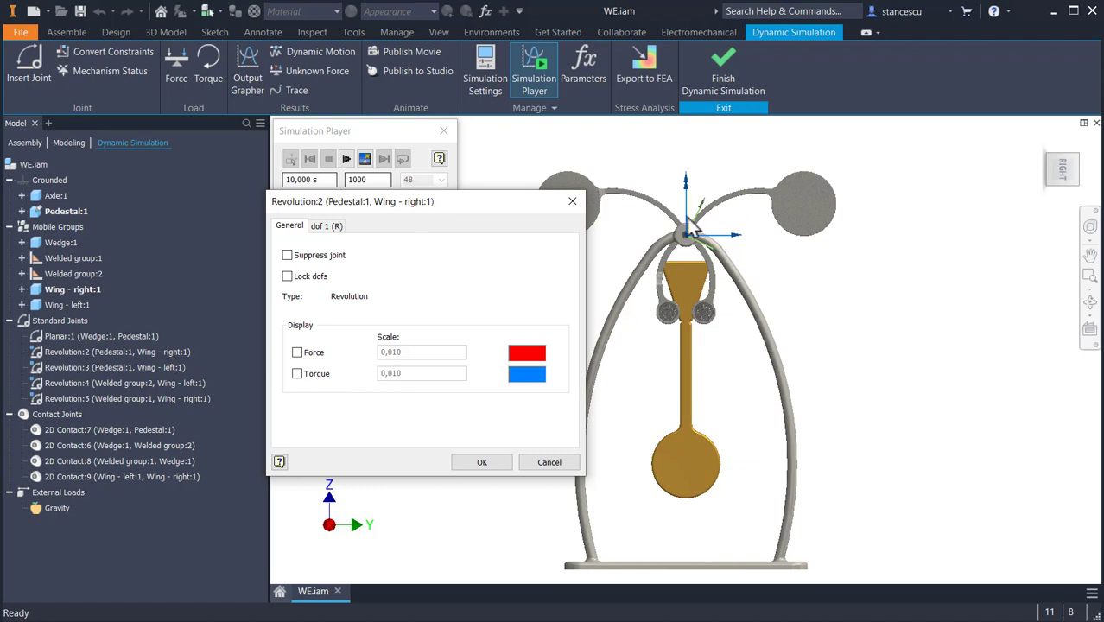
# - Zoom and orbit the view to inspect the Revolution:2 joint close up
pyautogui.scroll(5, 695, 248)
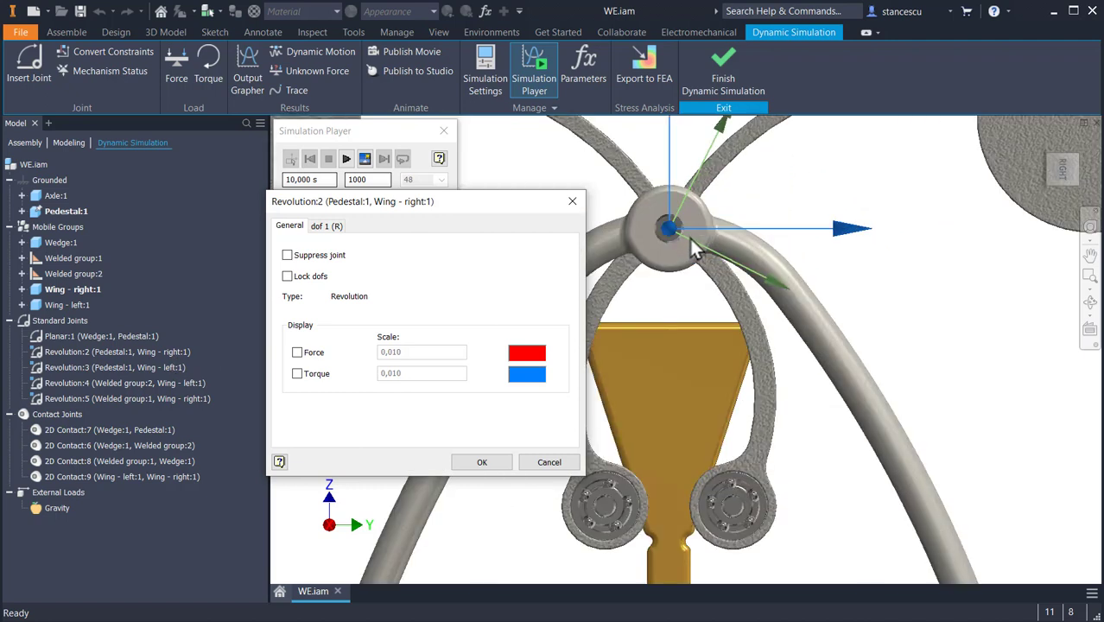
pyautogui.moveTo(677, 274)
pyautogui.keyDown('shift'); pyautogui.mouseDown(button='middle')
pyautogui.moveTo(645, 197)
pyautogui.moveTo(693, 287)
pyautogui.mouseUp(button='middle'); pyautogui.keyUp('shift')
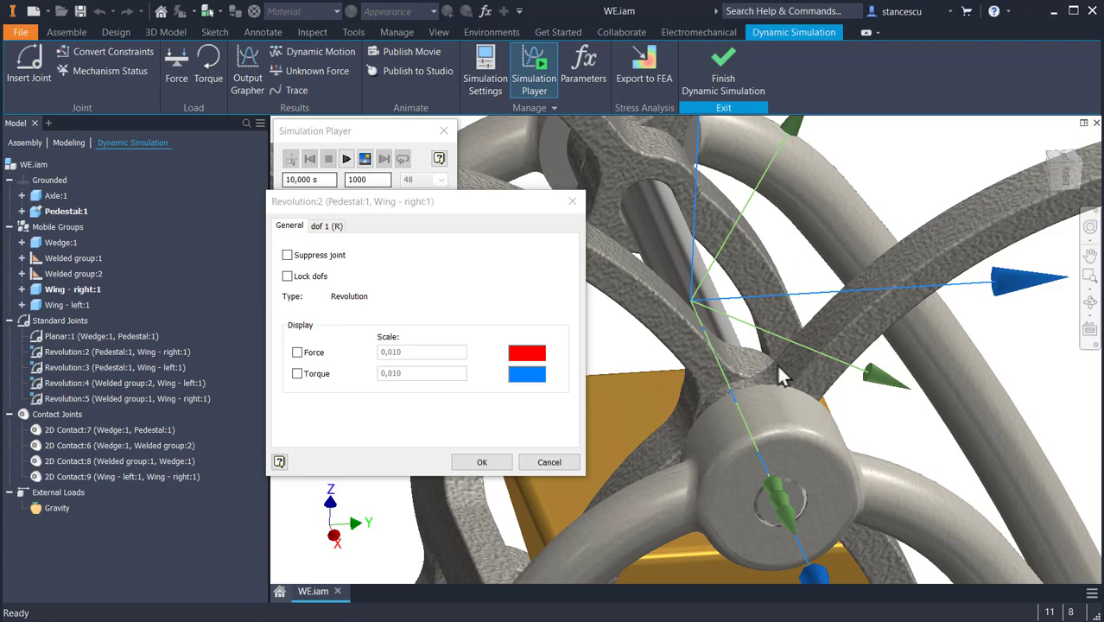
pyautogui.scroll(2, 771, 316)
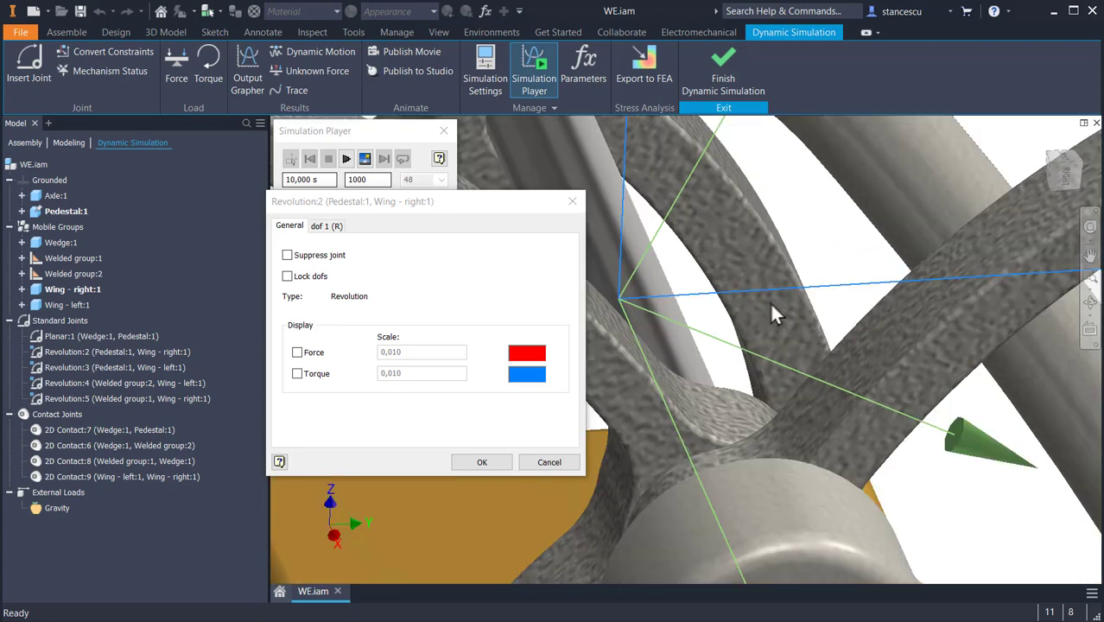
pyautogui.scroll(-10, 771, 307)
pyautogui.scroll(4, 773, 309)
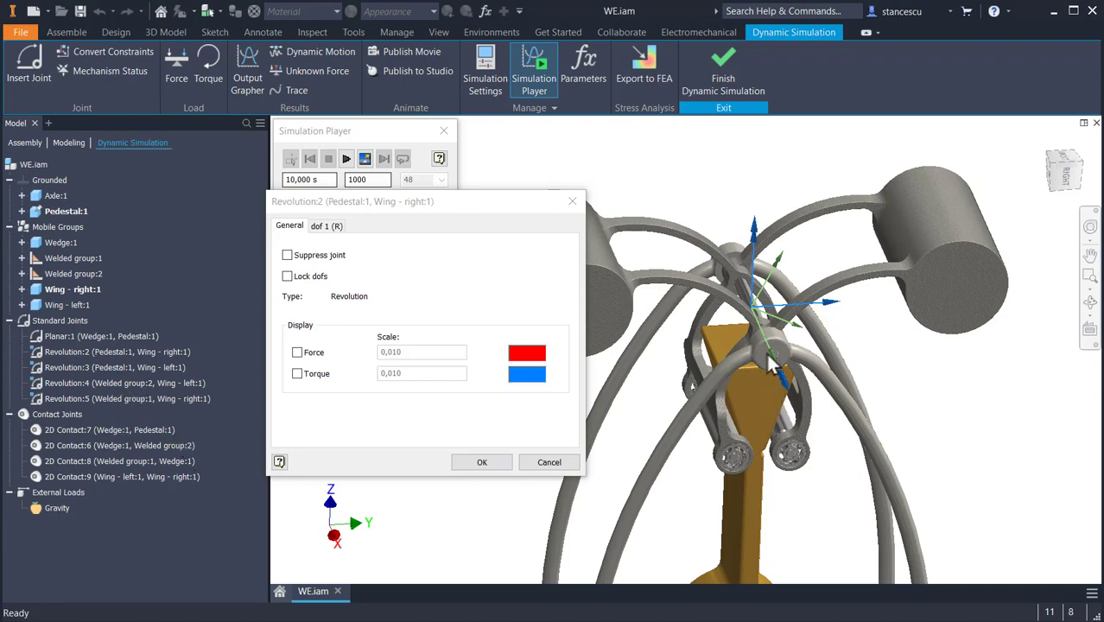
pyautogui.scroll(2, 749, 350)
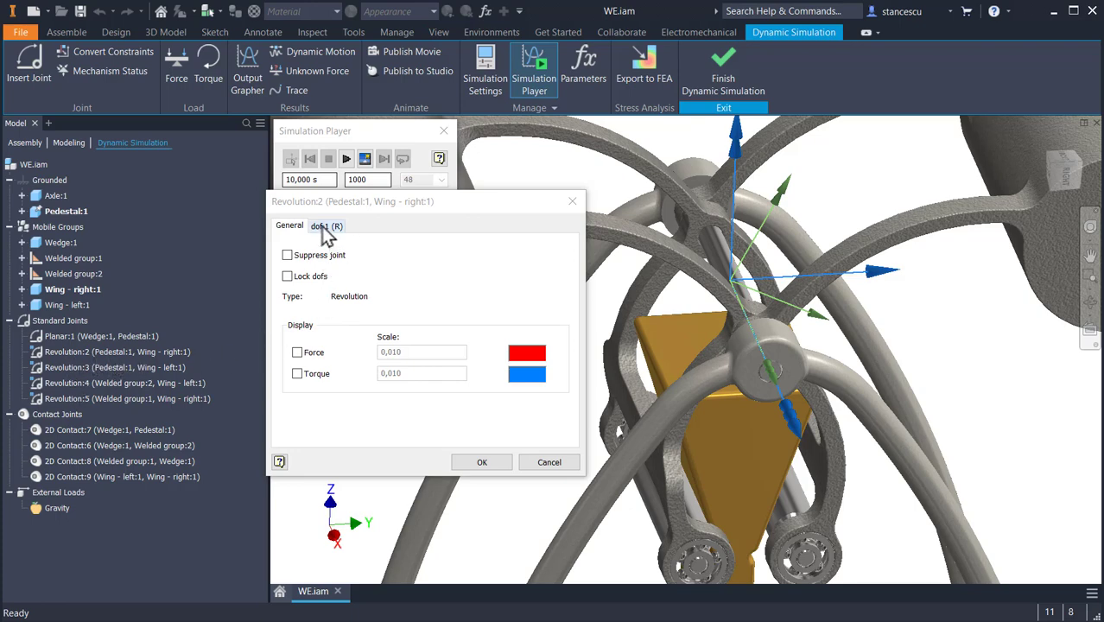
# - Enable joint torque on dof 1 (R) with dry friction coefficient 0,150 and radius 4 mm
pyautogui.click(326, 226)
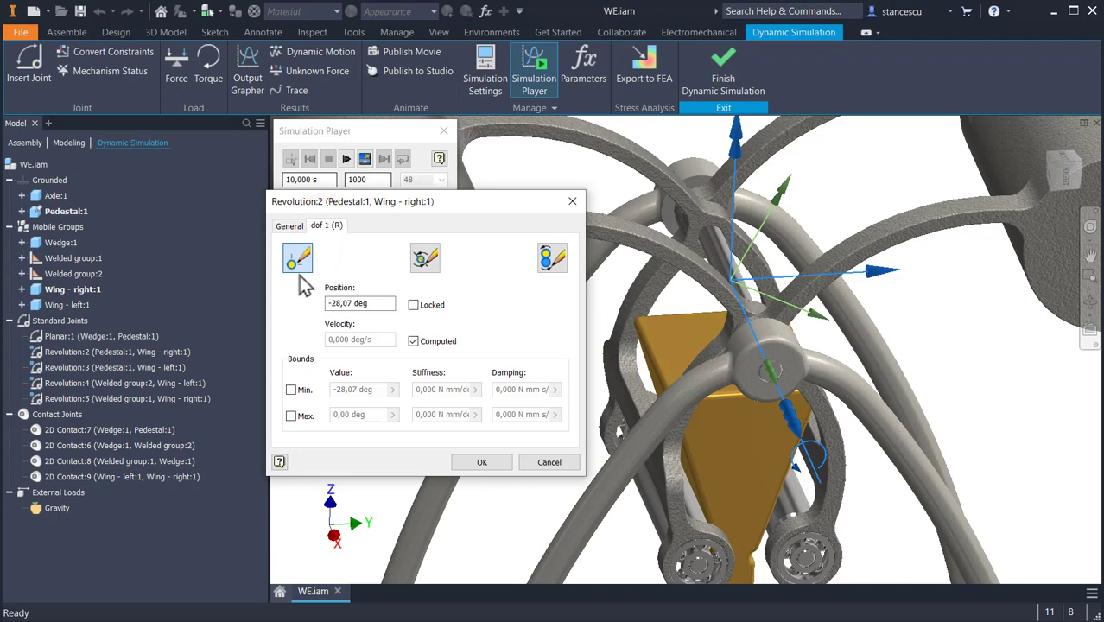
pyautogui.click(424, 257)
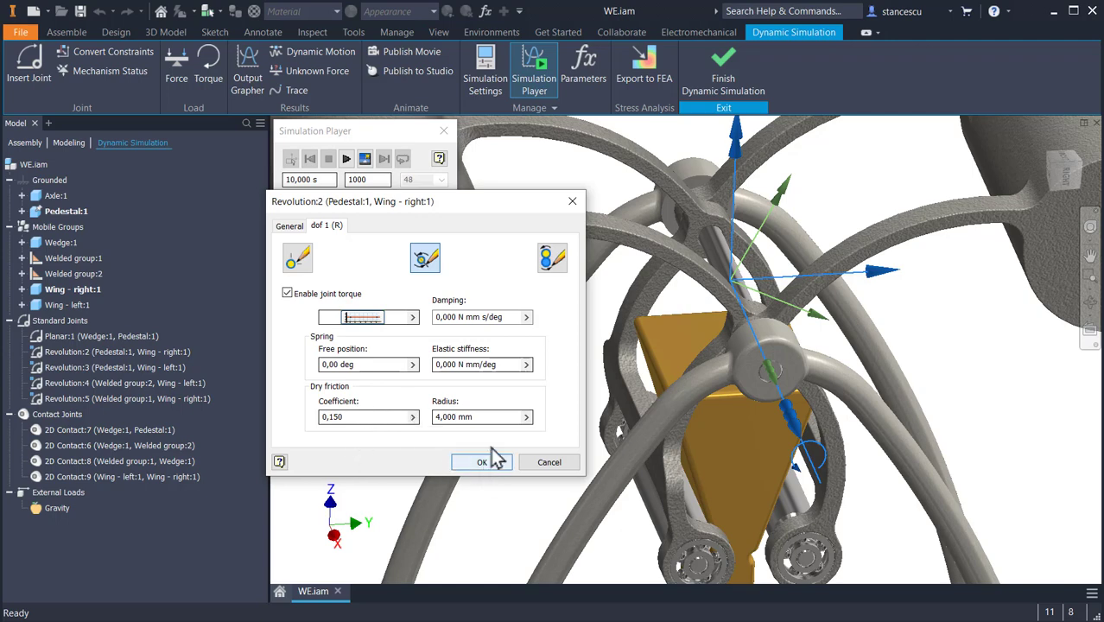
pyautogui.click(549, 270)
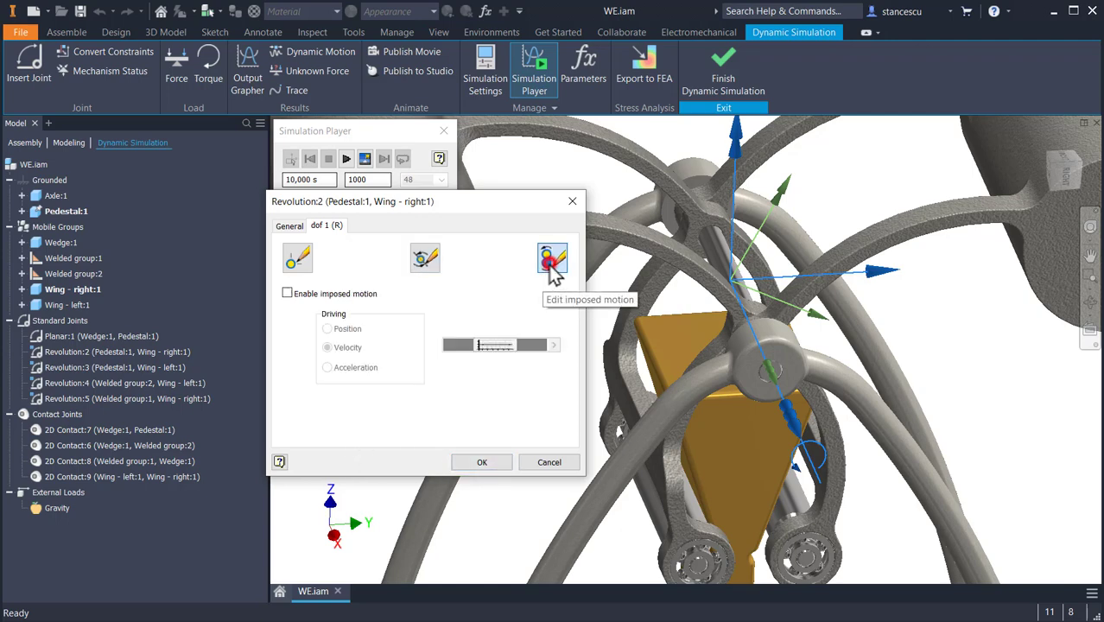
pyautogui.click(424, 256)
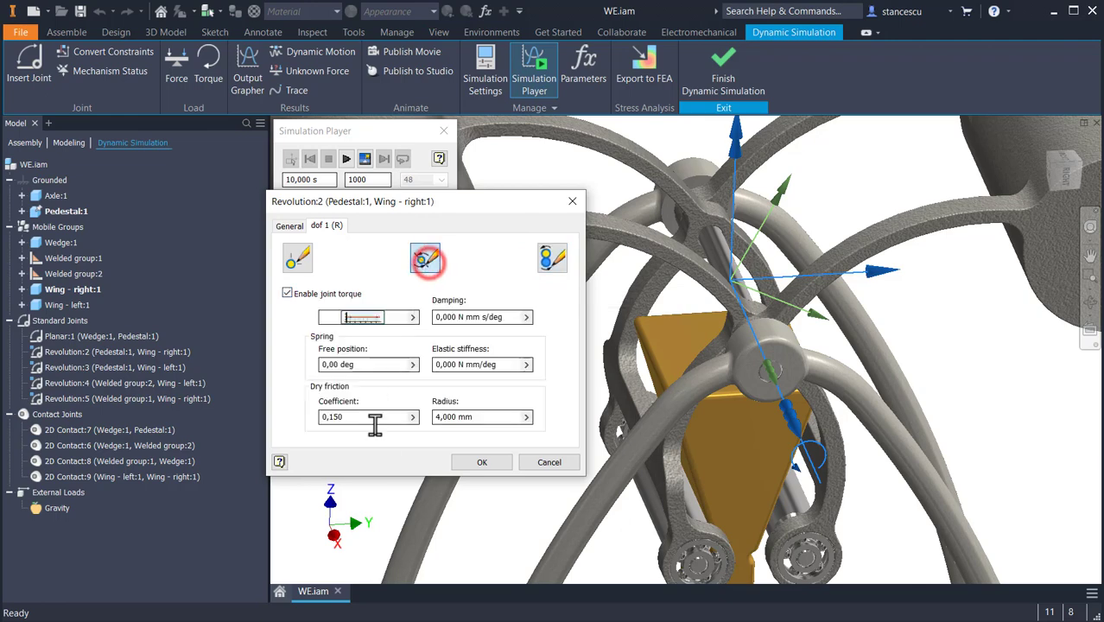
# - Confirm Revolution:2, then give Revolution:3 joint torque with 0.150 dry friction and 4 mm radius
pyautogui.click(482, 462)
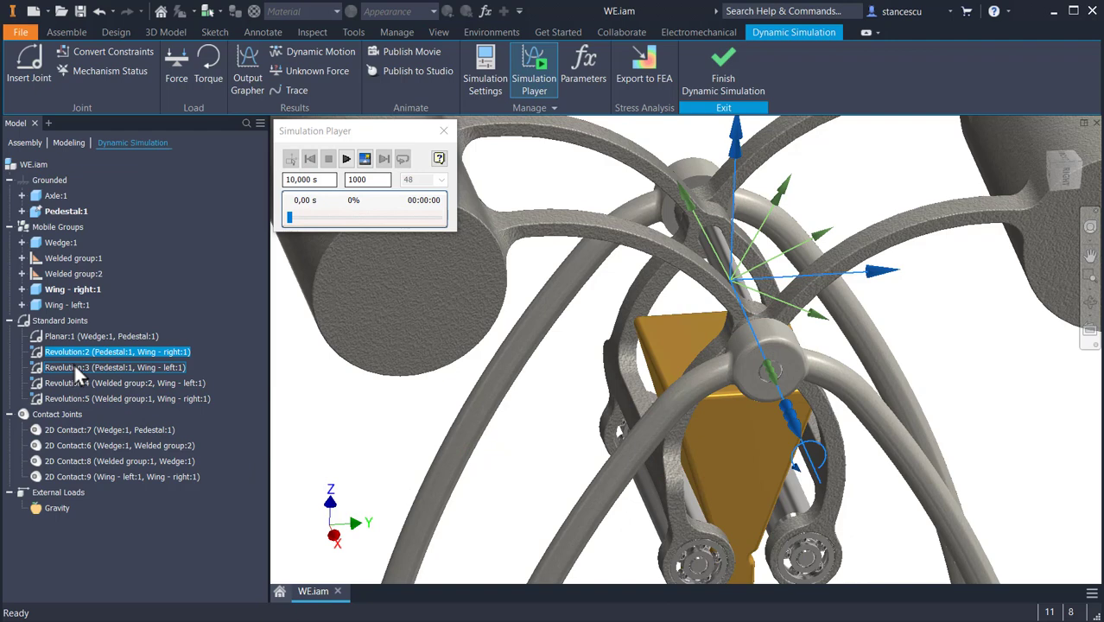
pyautogui.click(74, 364)
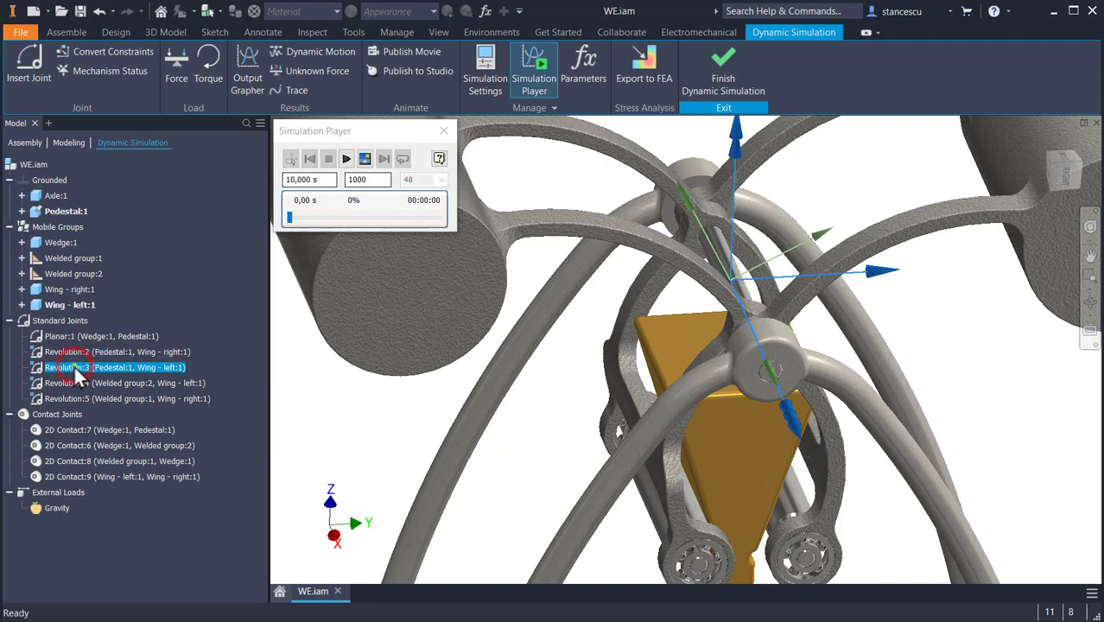
pyautogui.rightClick(74, 363)
pyautogui.click(104, 404)
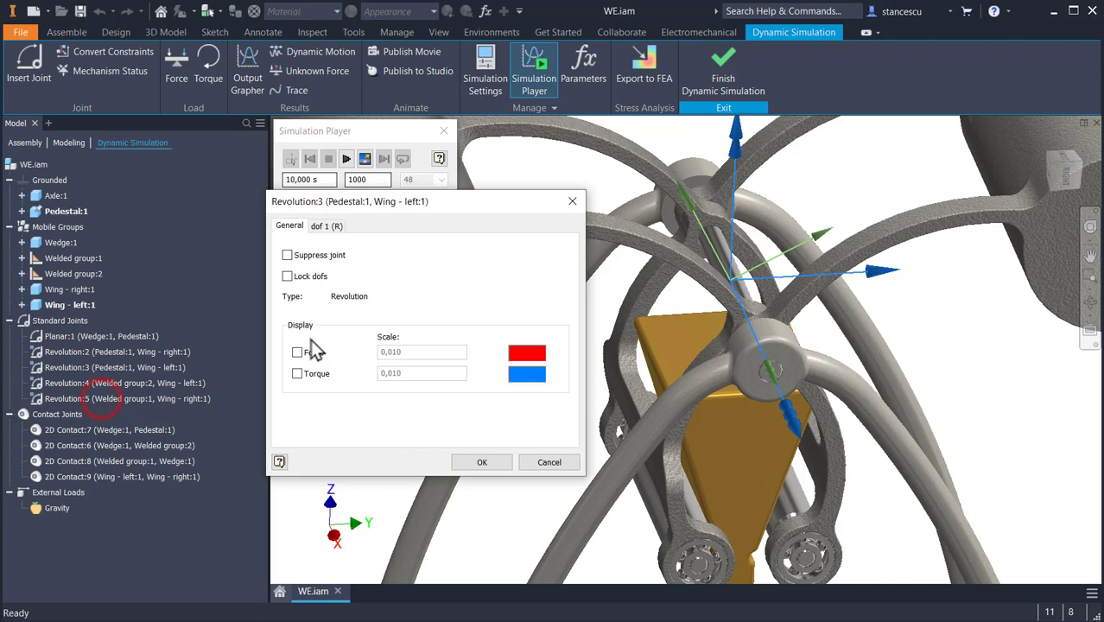
pyautogui.click(318, 228)
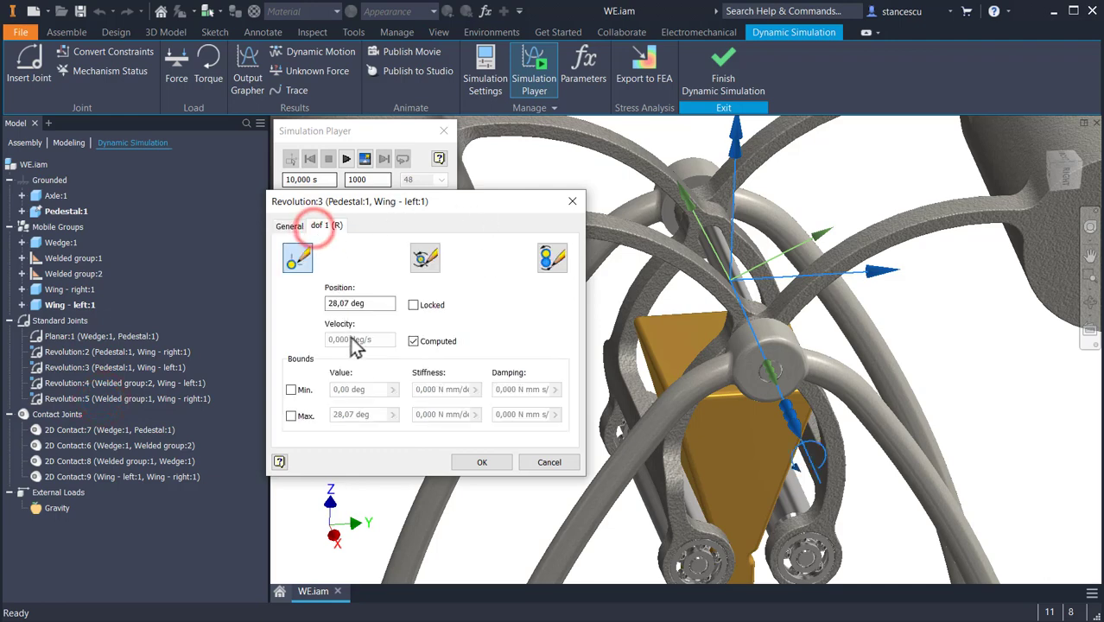
pyautogui.click(425, 258)
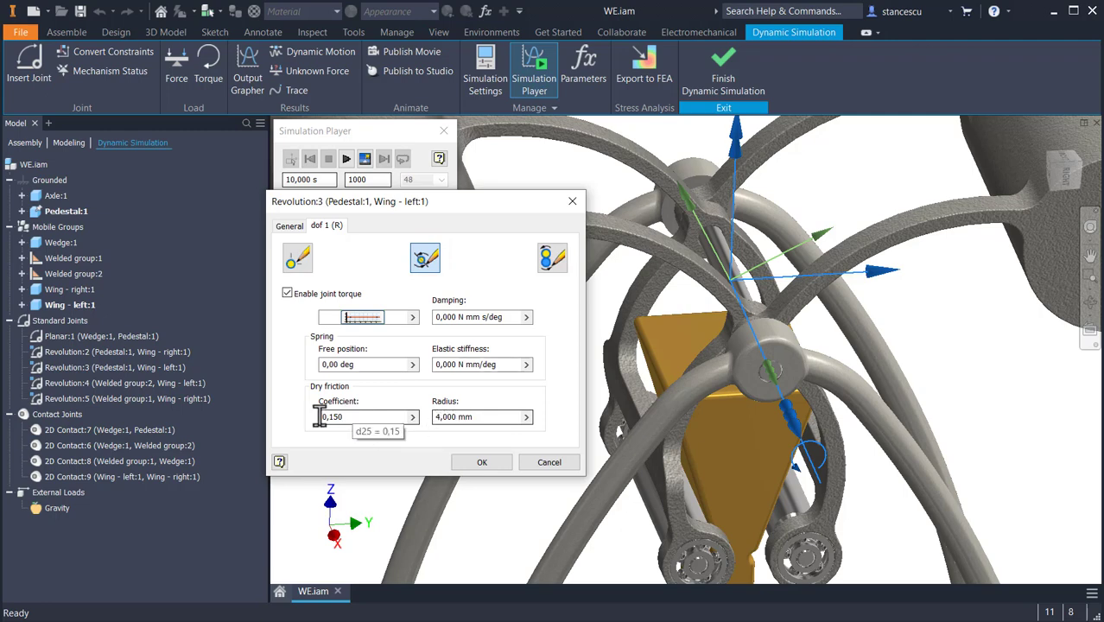
pyautogui.click(481, 463)
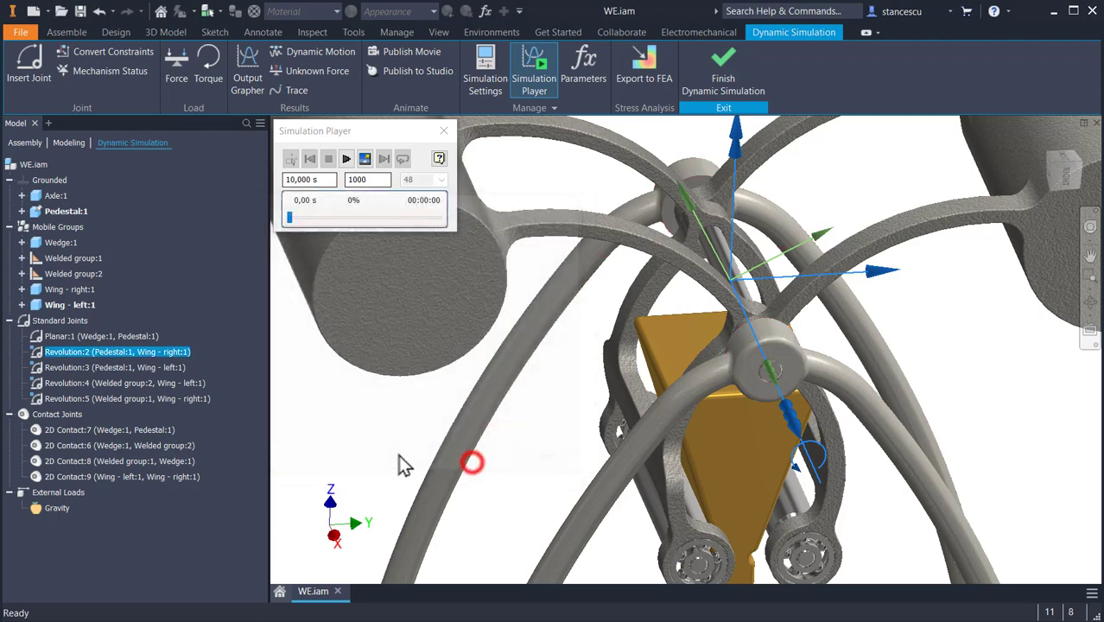
# - Alternately highlight Revolution:3 and Revolution:4, zooming in on the lower wing joint
pyautogui.click(49, 365)
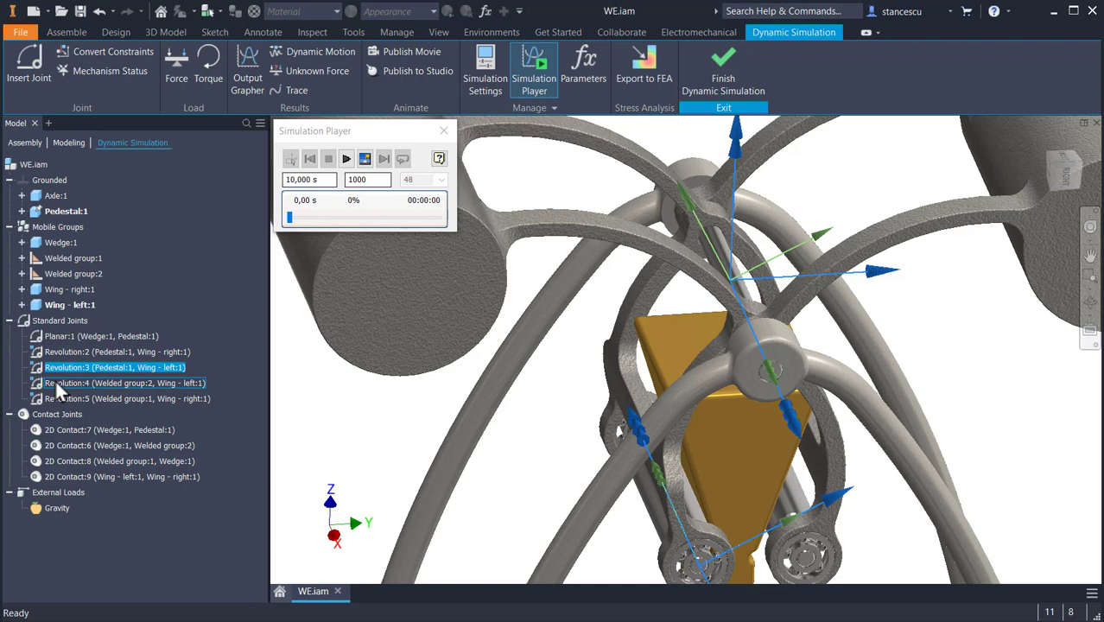
pyautogui.click(54, 383)
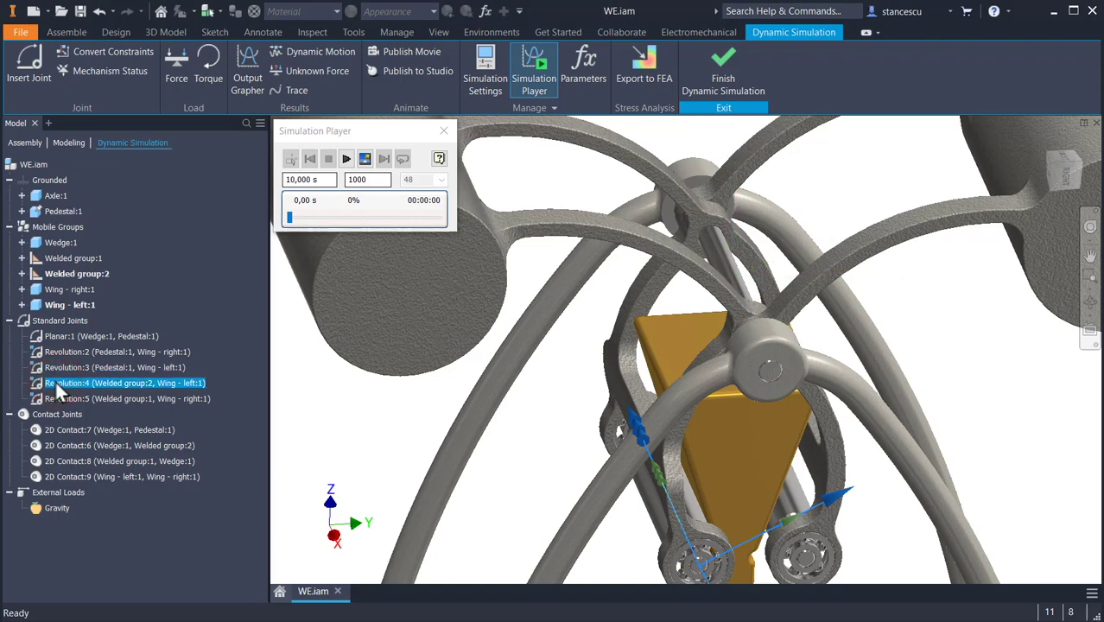
pyautogui.click(66, 367)
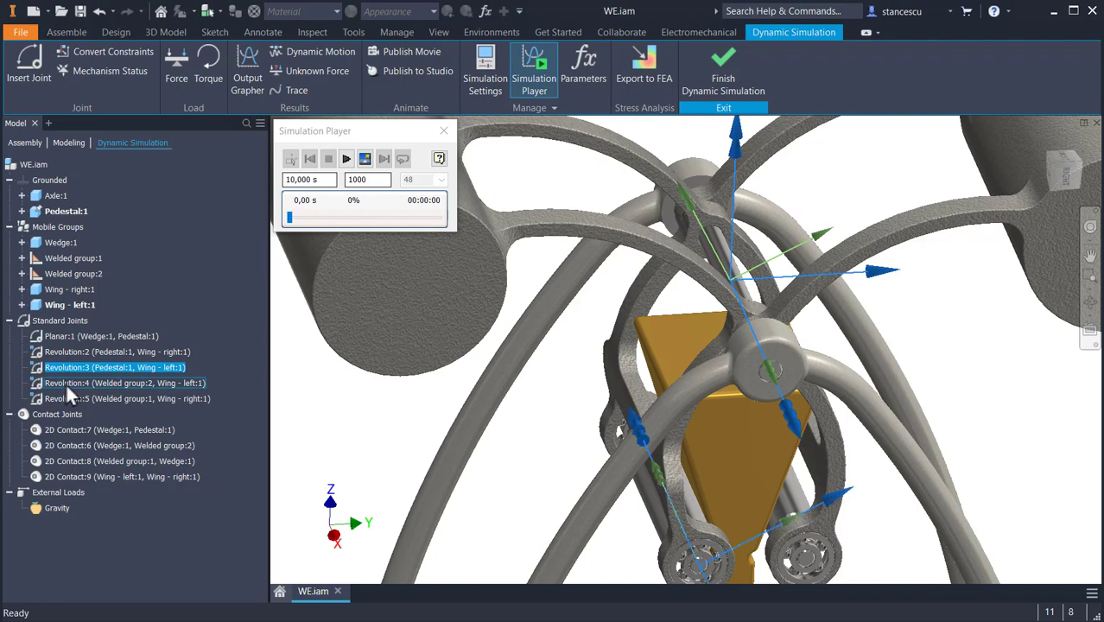
pyautogui.click(66, 382)
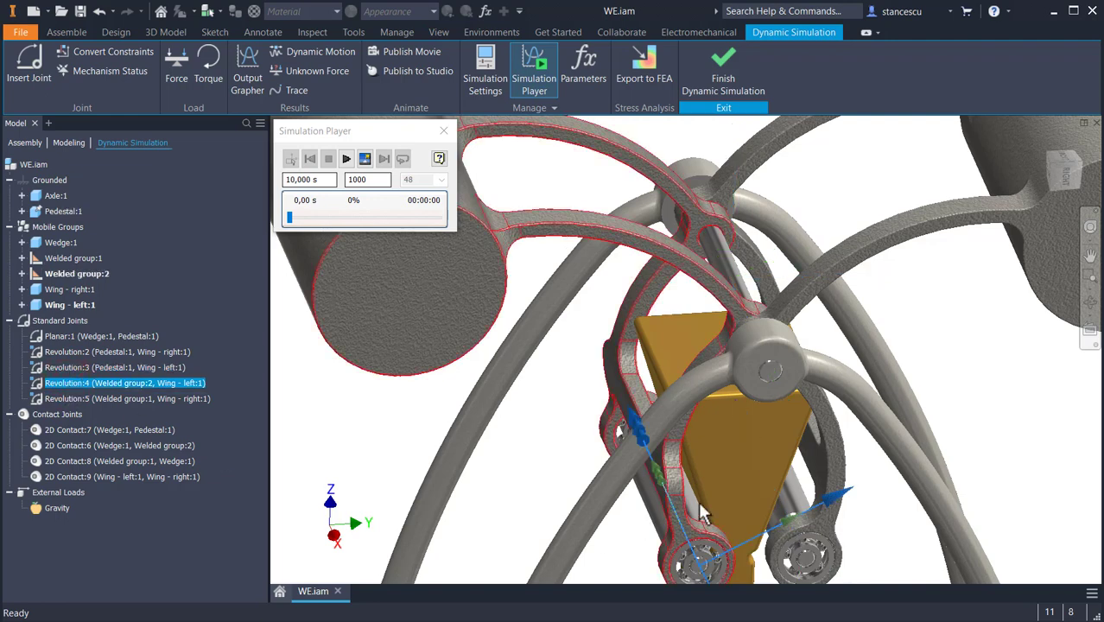
pyautogui.scroll(5, 674, 518)
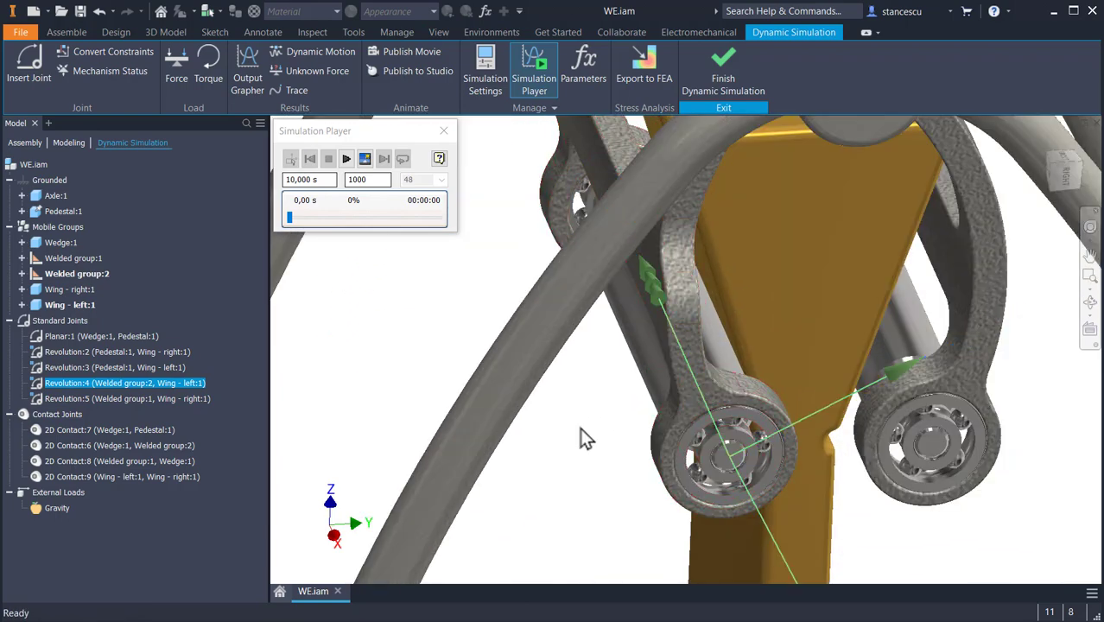
pyautogui.rightClick(100, 383)
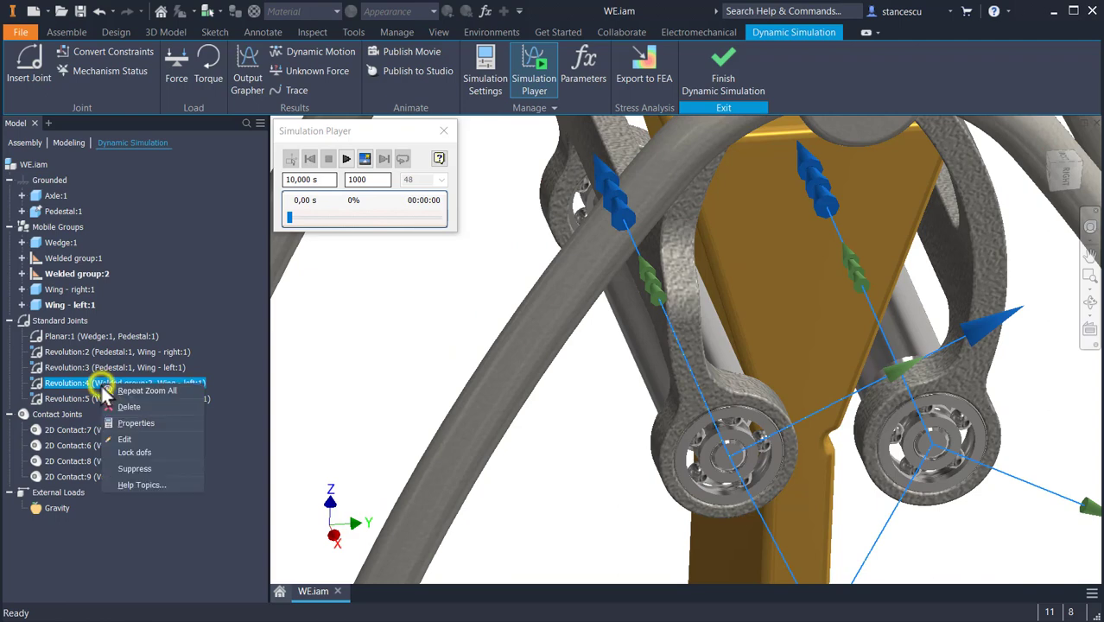
# - Set Revolution:4's dof 1 joint torque to 0.100 dry friction and 3 mm radius, and confirm
pyautogui.click(135, 422)
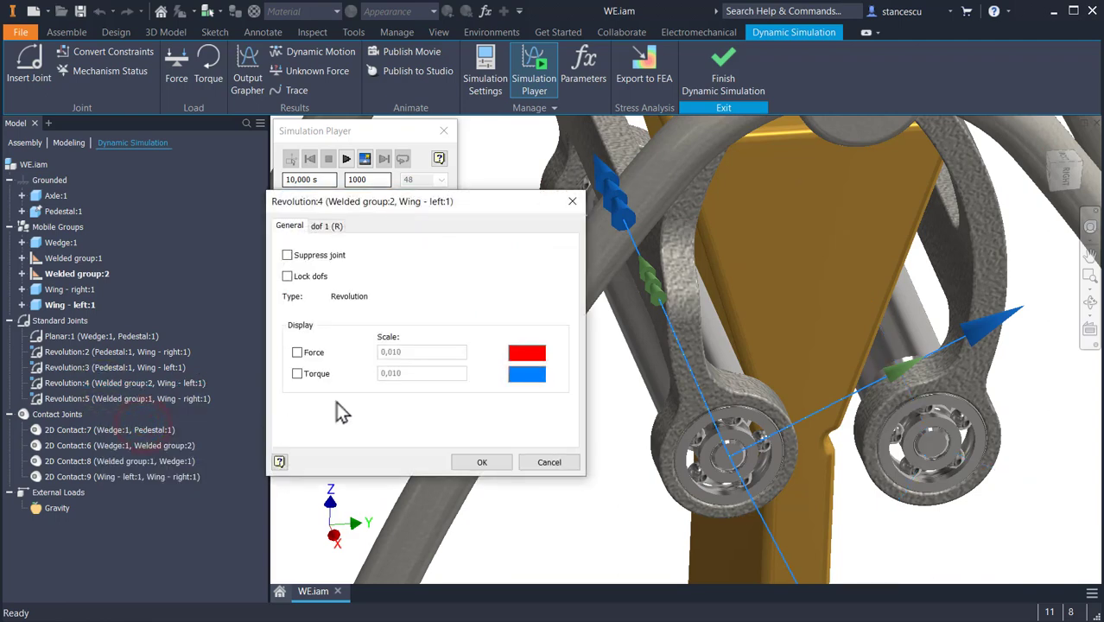
pyautogui.click(327, 226)
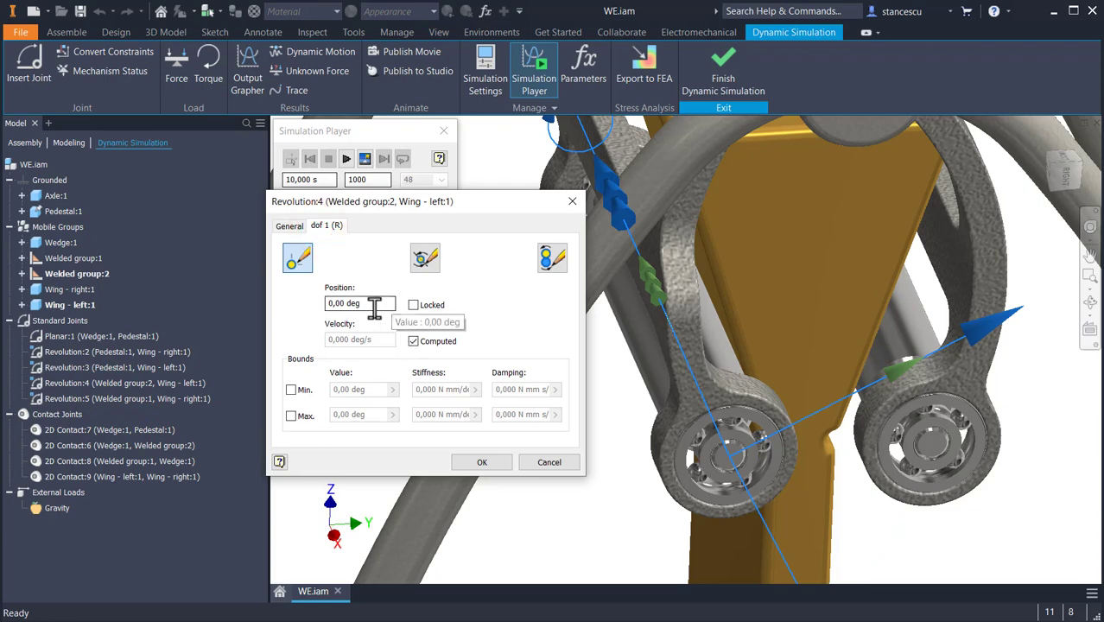
pyautogui.click(424, 258)
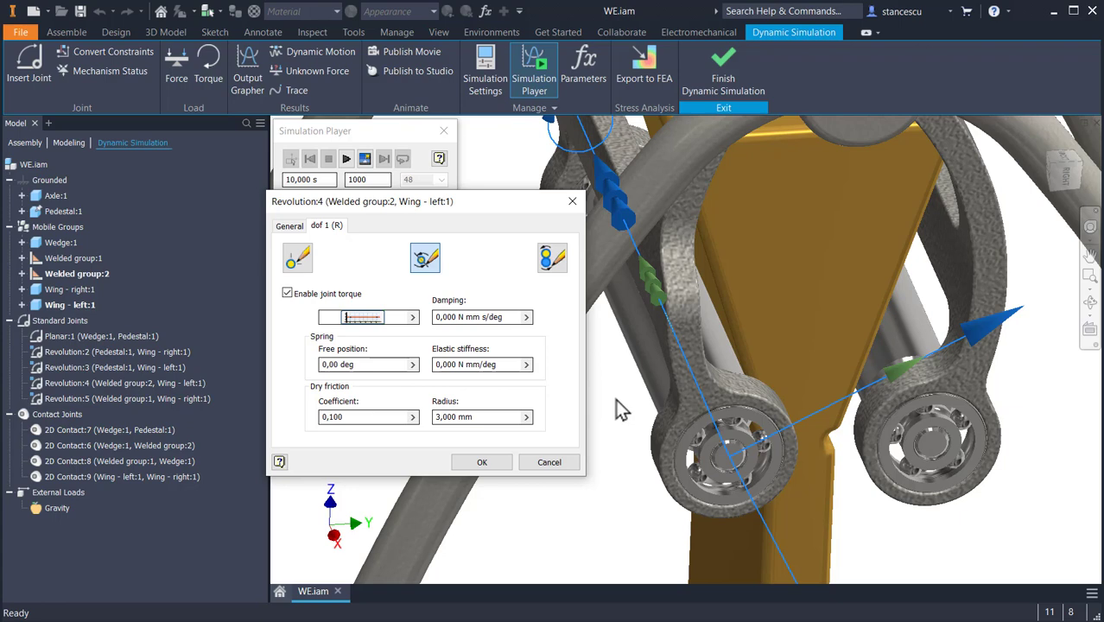
pyautogui.click(482, 462)
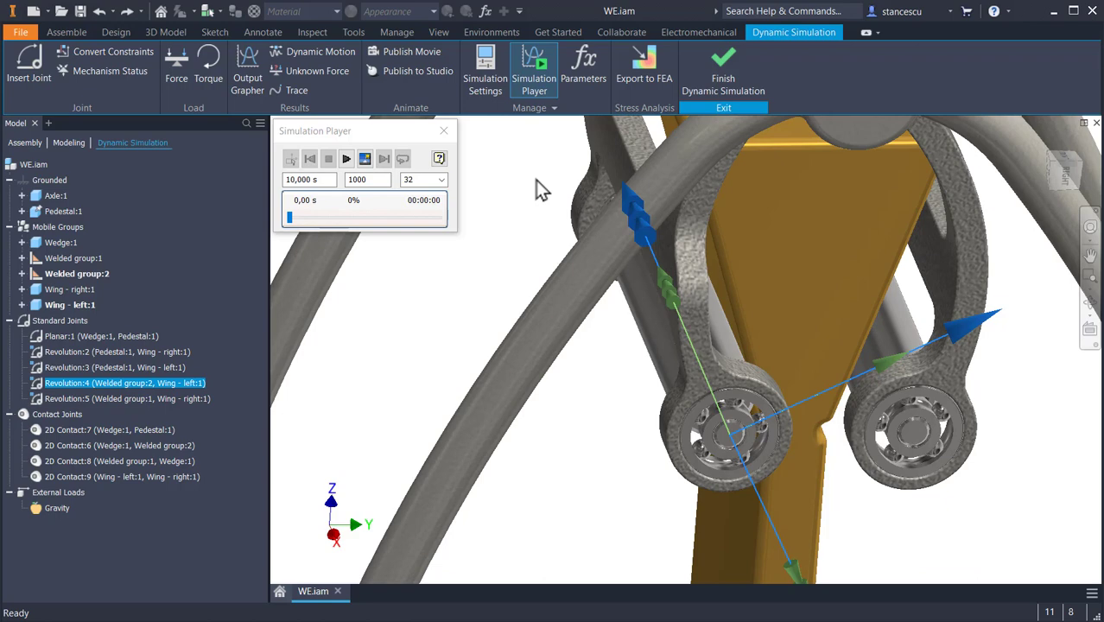
# - Return to the home view and highlight 2D Contact:7 and 2D Contact:9 in turn
pyautogui.press('F6')
pyautogui.click(544, 196)
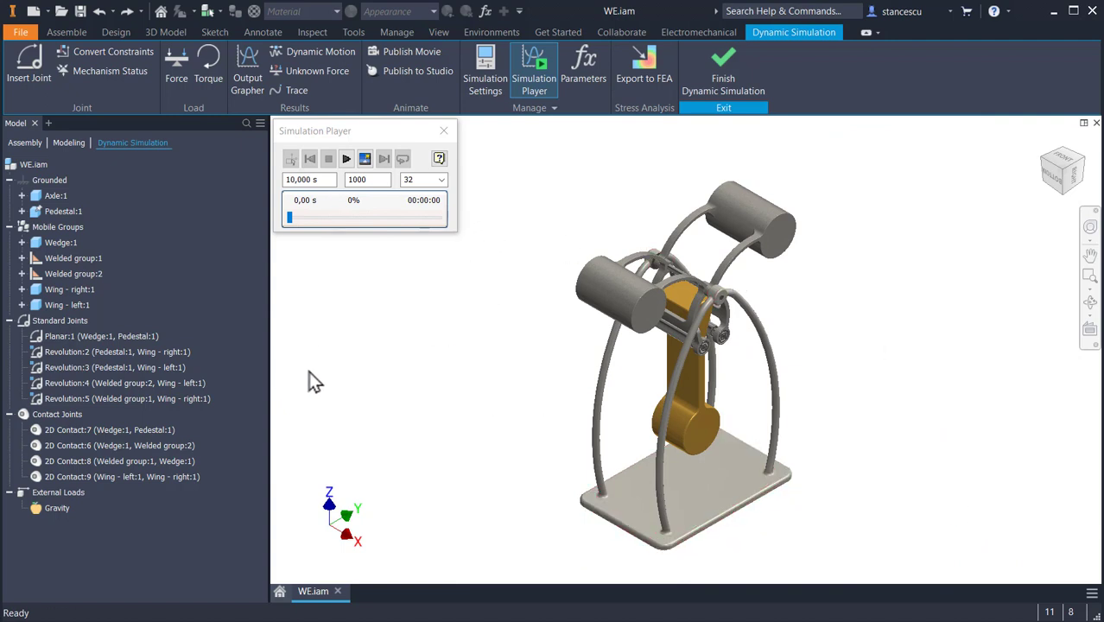
pyautogui.click(93, 432)
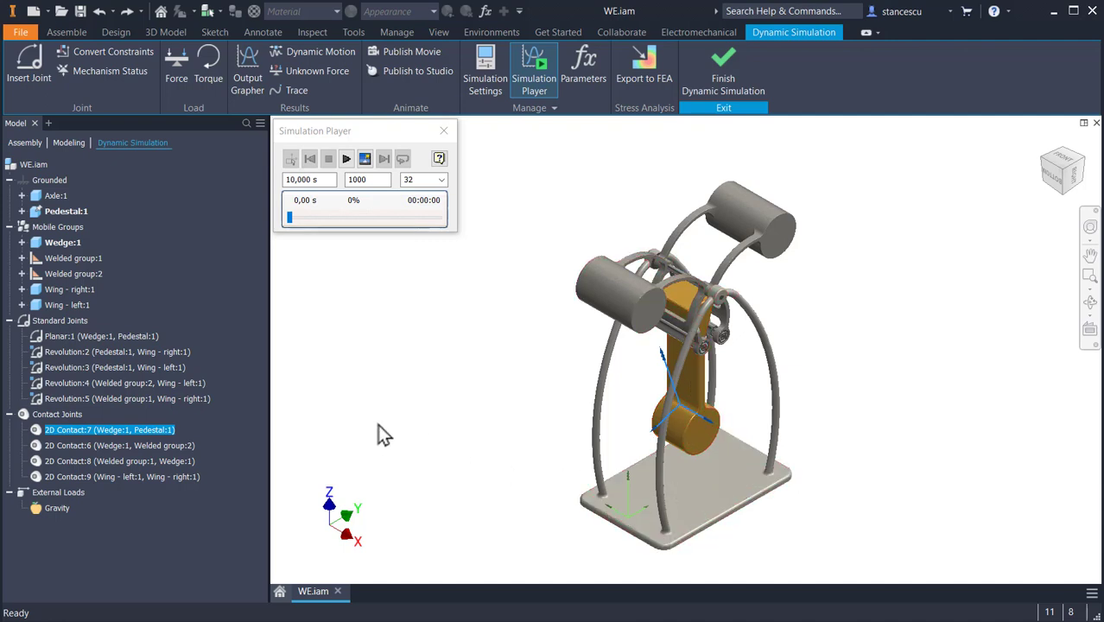
pyautogui.click(102, 476)
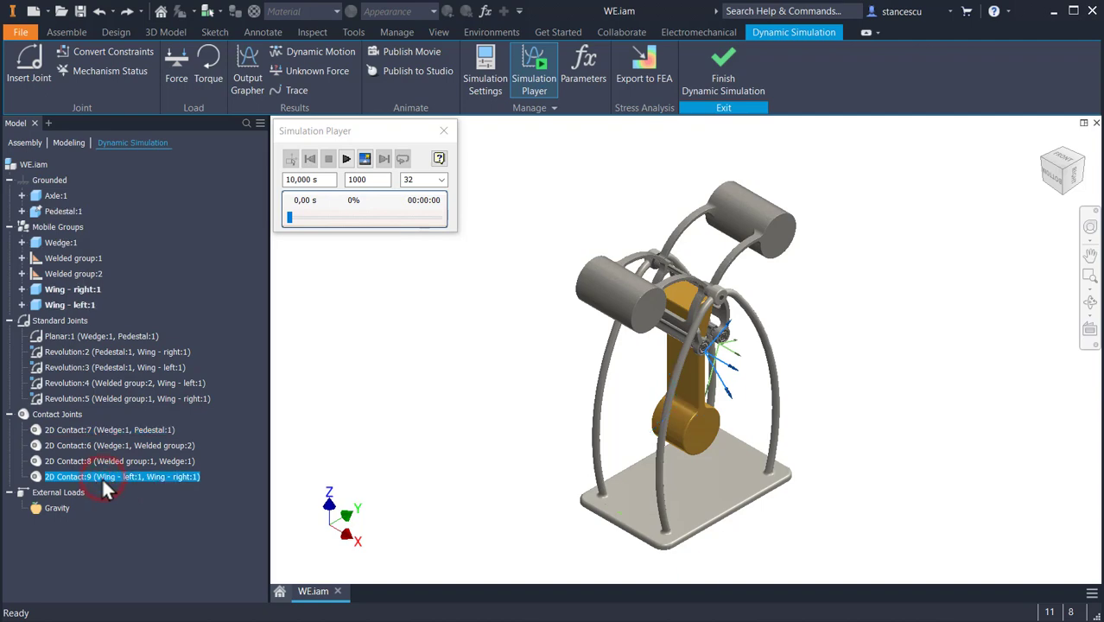
pyautogui.scroll(10, 730, 345)
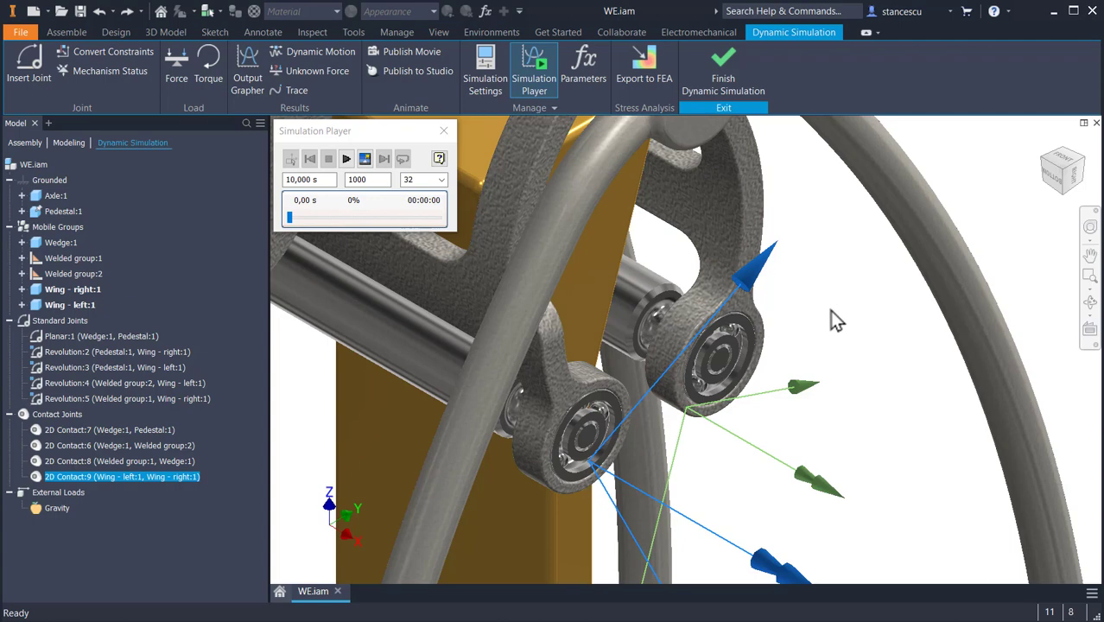
pyautogui.click(852, 312)
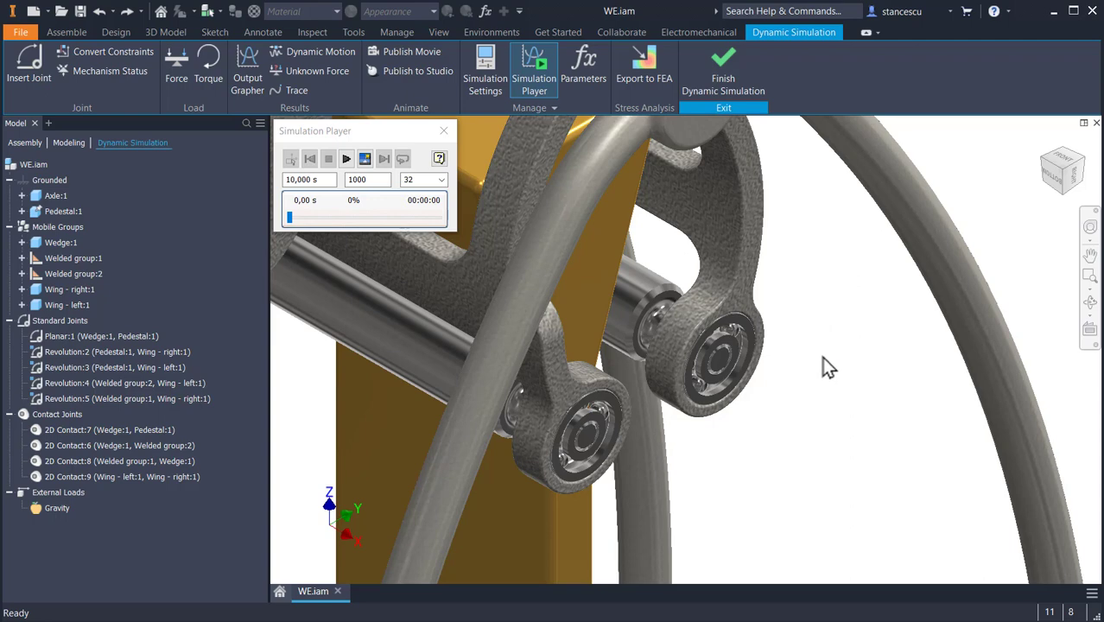
# - Orbit toward the orange wedge, edit Wedge:1 in place, and expand Extrusion1 to show its sketch
pyautogui.keyDown('shift'); pyautogui.moveTo(821, 360); pyautogui.dragTo(872, 266, button='middle'); pyautogui.keyUp('shift')
pyautogui.scroll(-3, 868, 310)
pyautogui.keyDown('shift'); pyautogui.moveTo(867, 310); pyautogui.dragTo(879, 194, button='middle'); pyautogui.keyUp('shift')
pyautogui.scroll(3, 879, 194)
pyautogui.scroll(-2, 723, 331)
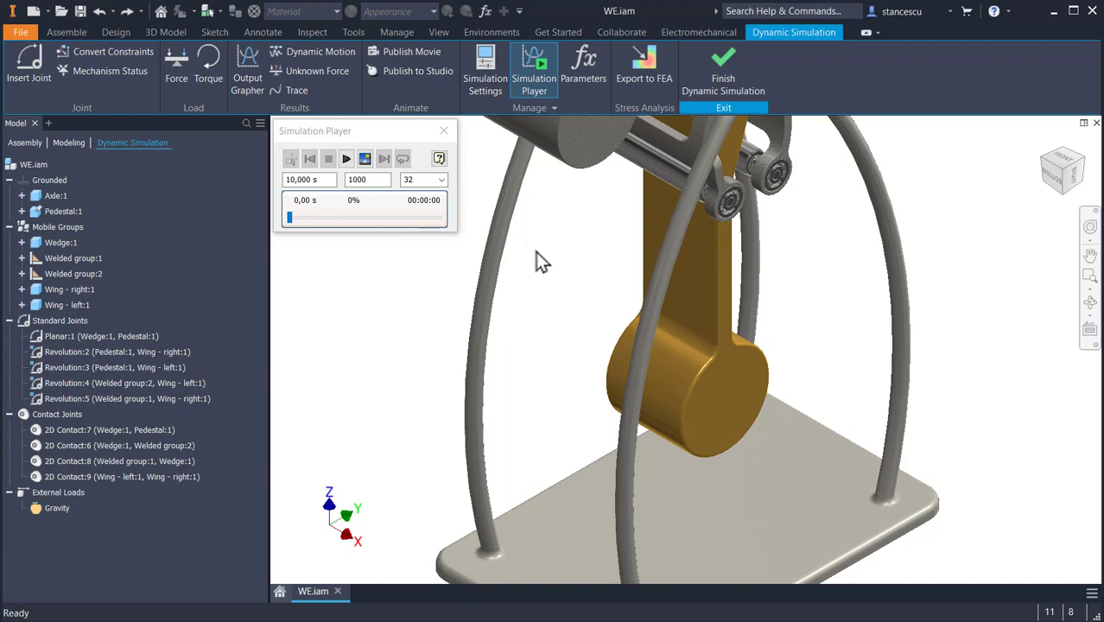
pyautogui.doubleClick(699, 388)
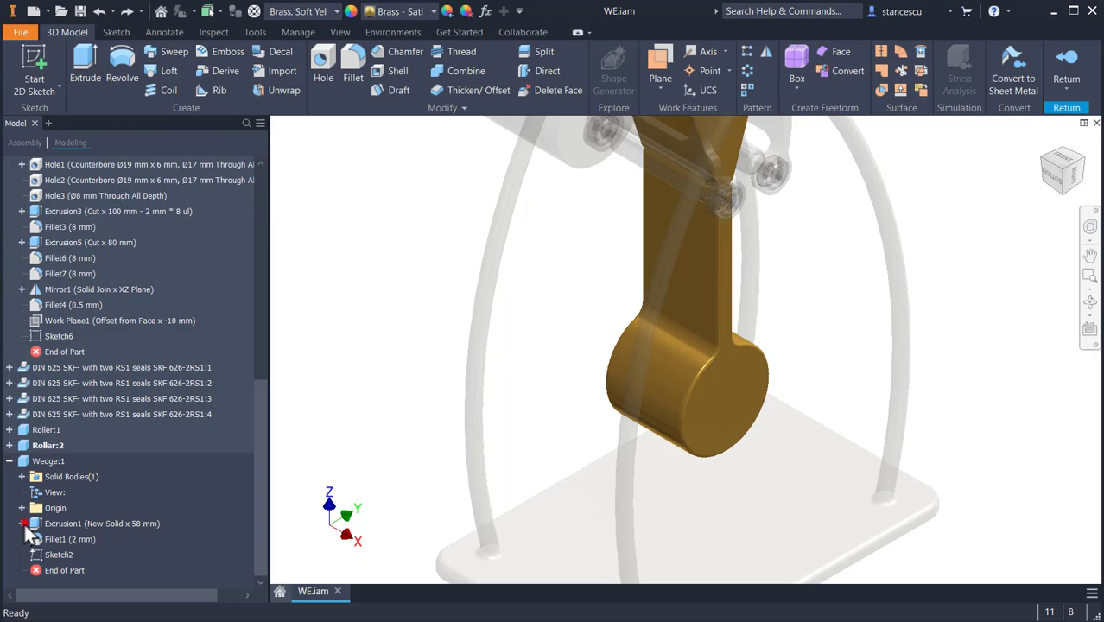
pyautogui.click(21, 524)
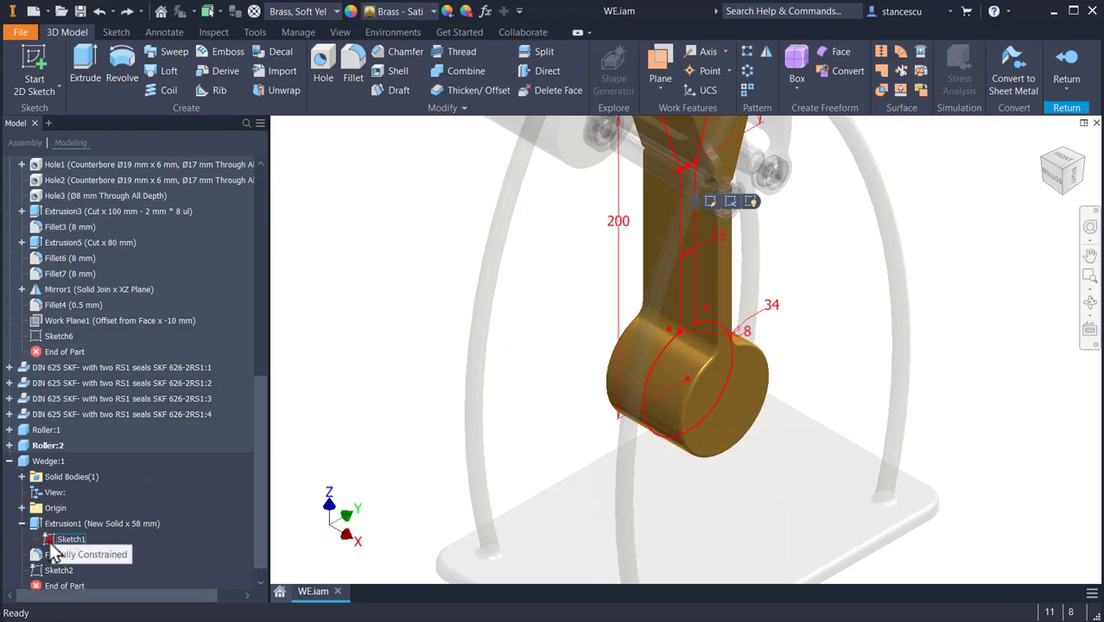
# - In Sketch1, change the wedge circle's 34 mm dimension to 36 mm and finish the sketch
pyautogui.doubleClick(51, 540)
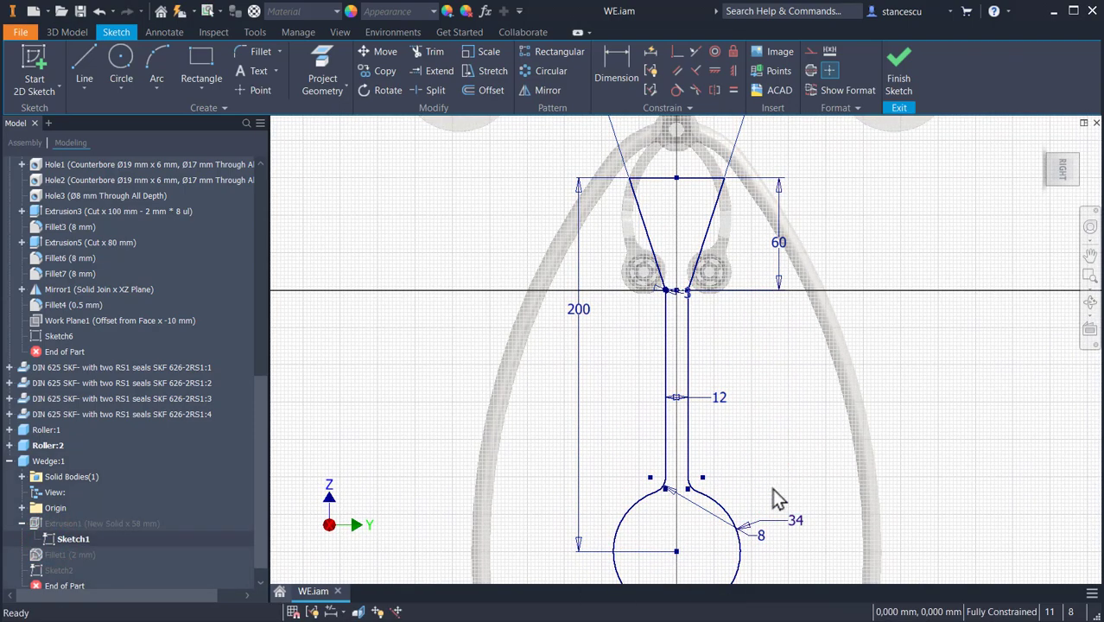
pyautogui.moveTo(771, 498); pyautogui.dragTo(771, 389, button='middle')
pyautogui.moveTo(797, 416); pyautogui.dragTo(799, 510)
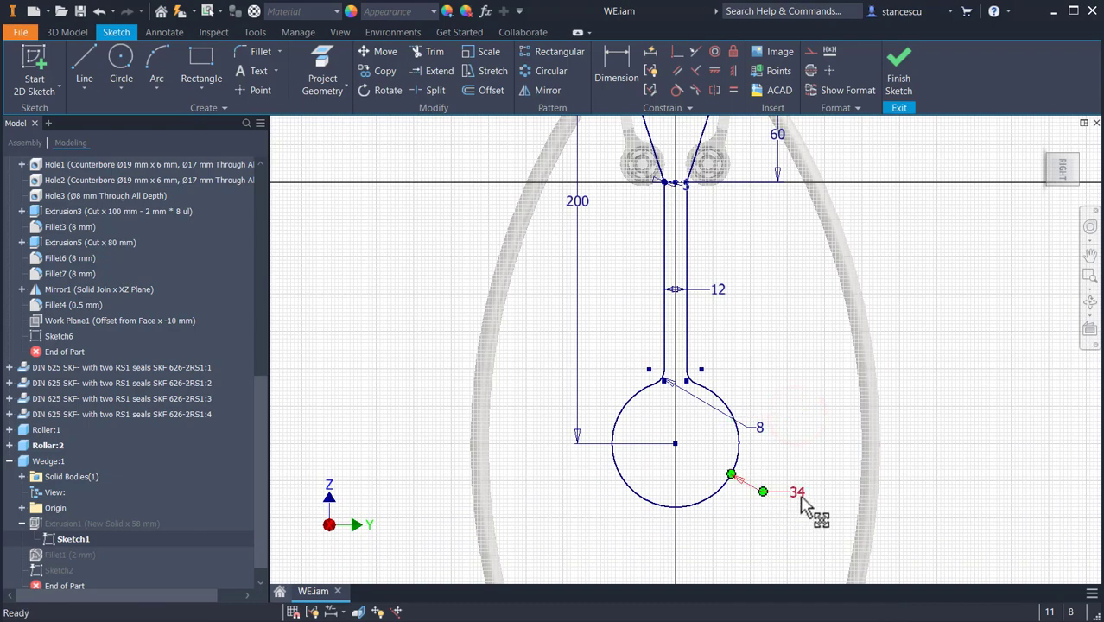
pyautogui.doubleClick(799, 500)
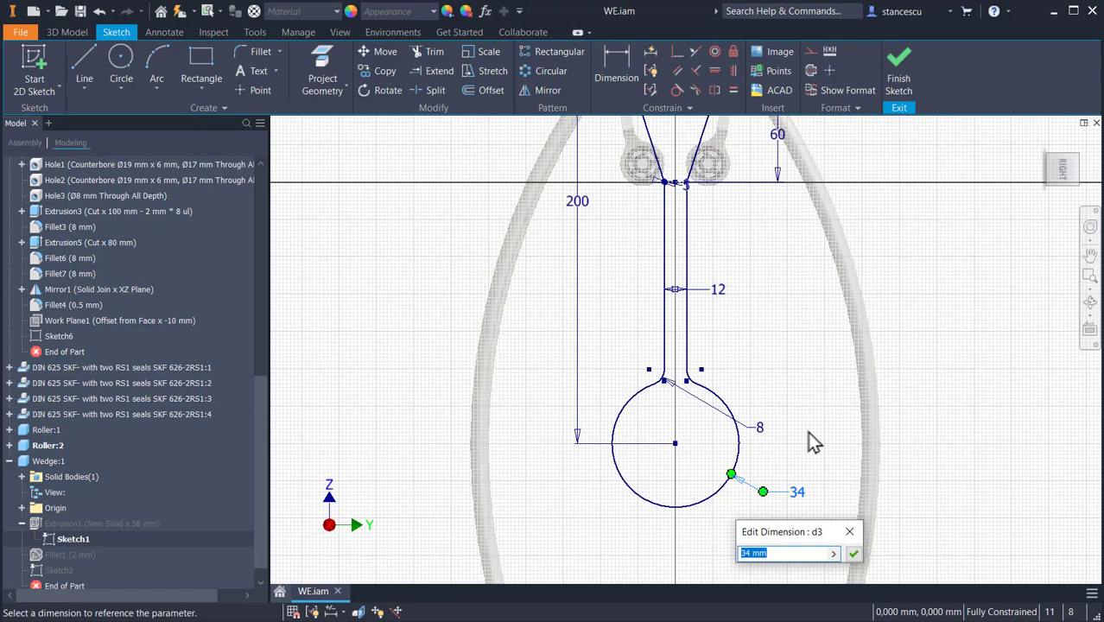
pyautogui.write('36')
pyautogui.press('Return')
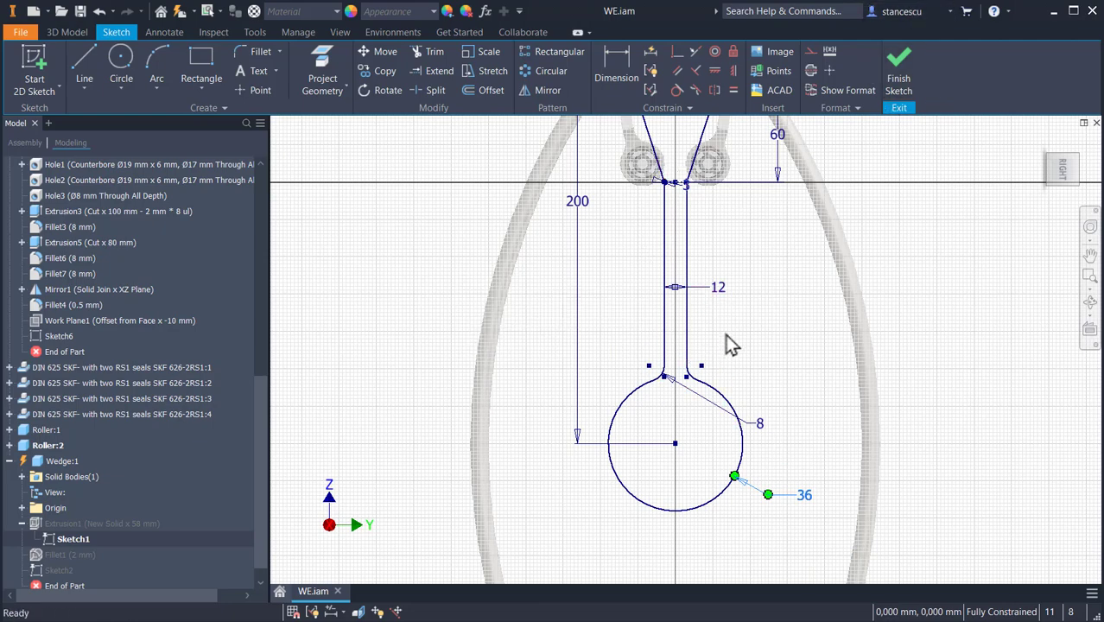
pyautogui.click(900, 71)
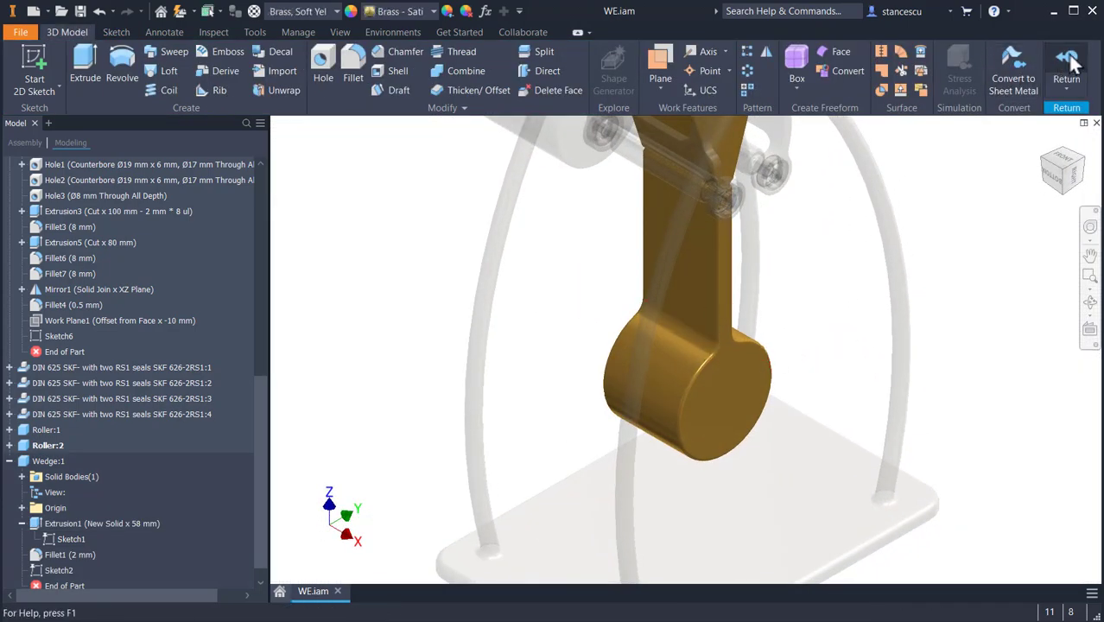
# - Return to the assembly simulation and view the mechanism from above in perspective projection
pyautogui.click(1071, 62)
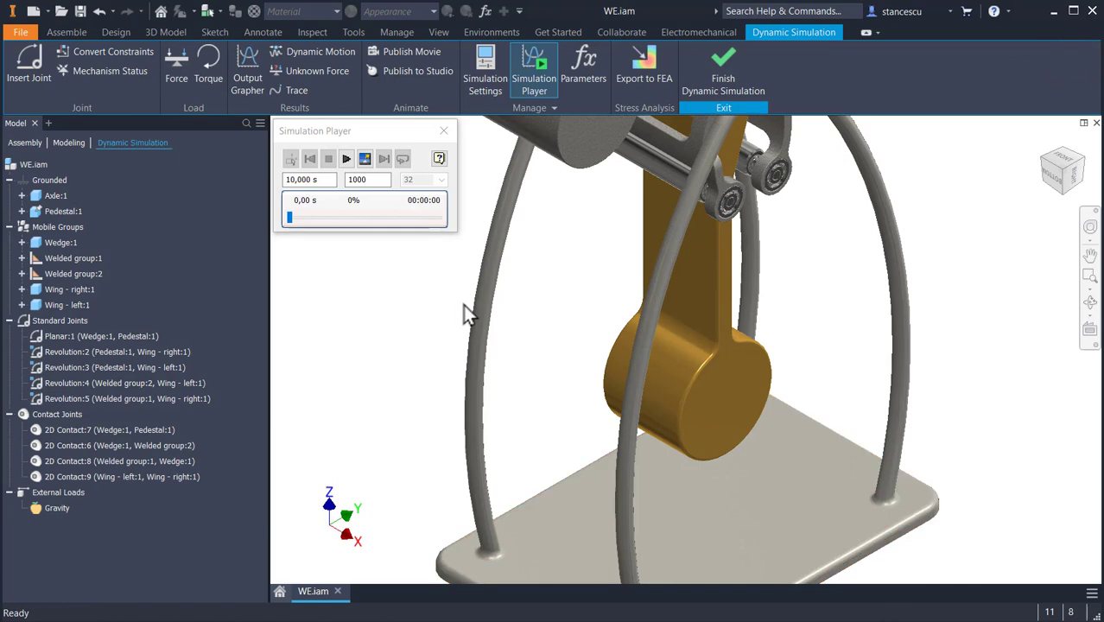
pyautogui.scroll(-3, 553, 330)
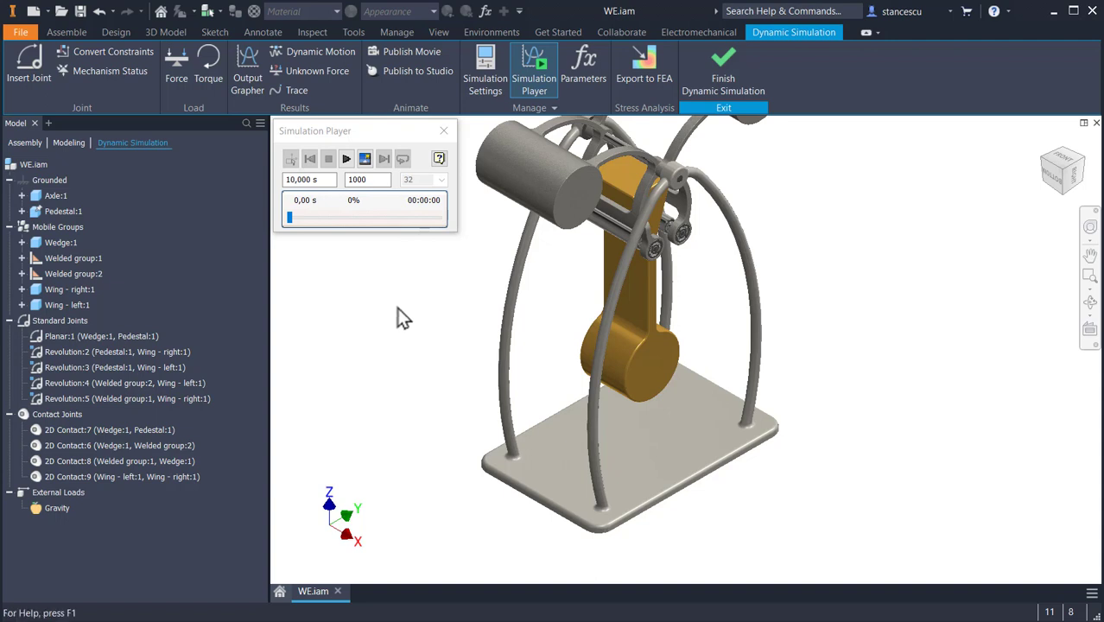
pyautogui.keyDown('shift'); pyautogui.moveTo(397, 311); pyautogui.dragTo(406, 323, button='middle'); pyautogui.keyUp('shift')
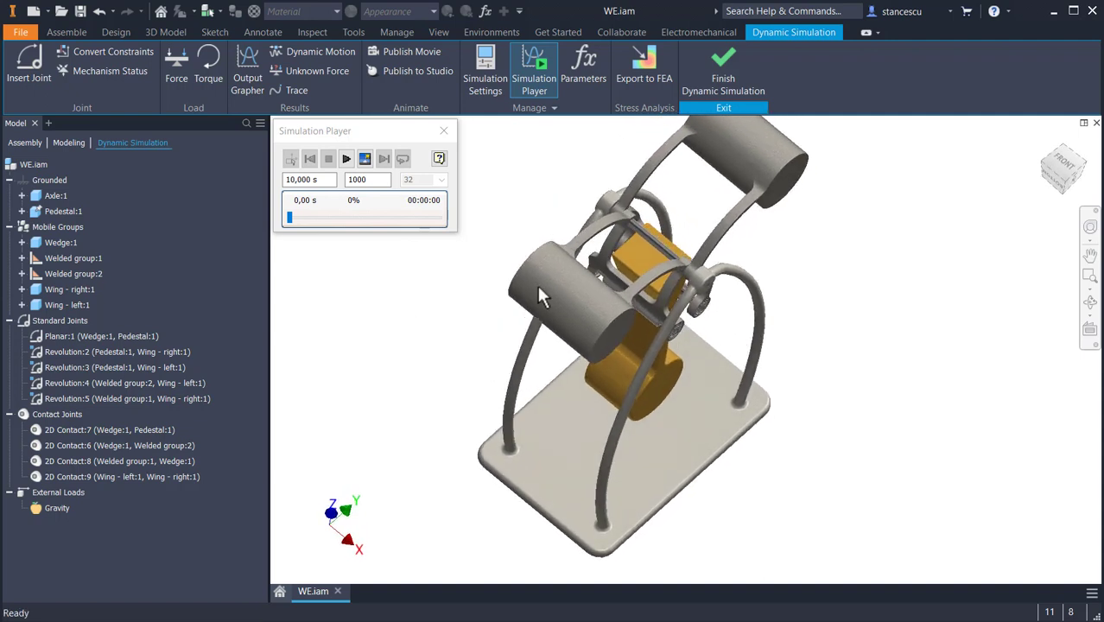
pyautogui.rightClick(1066, 166)
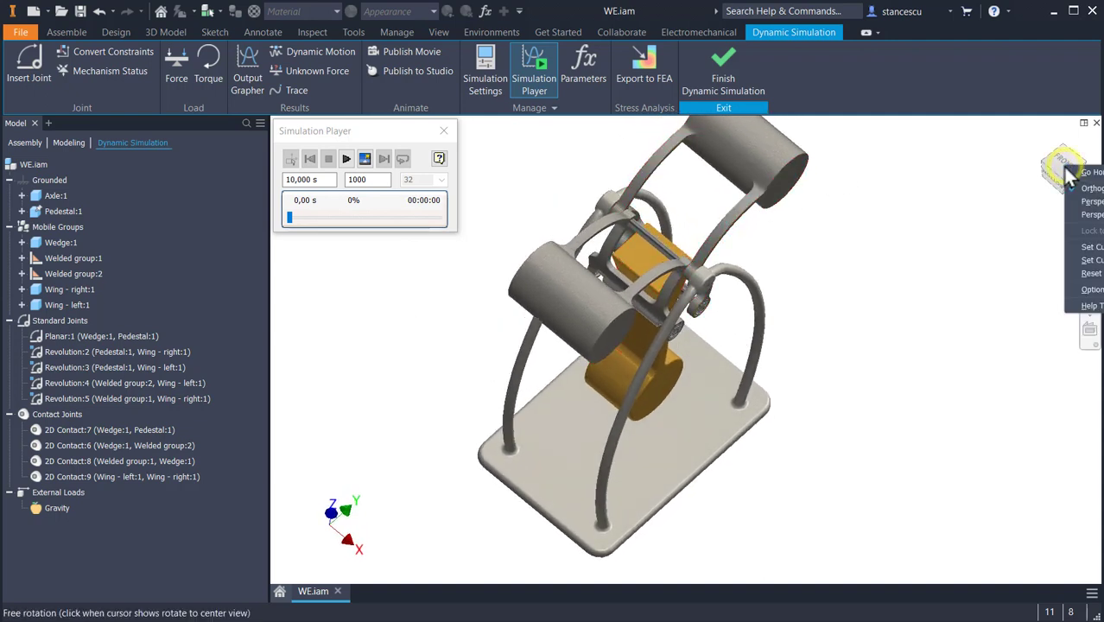
pyautogui.click(1092, 201)
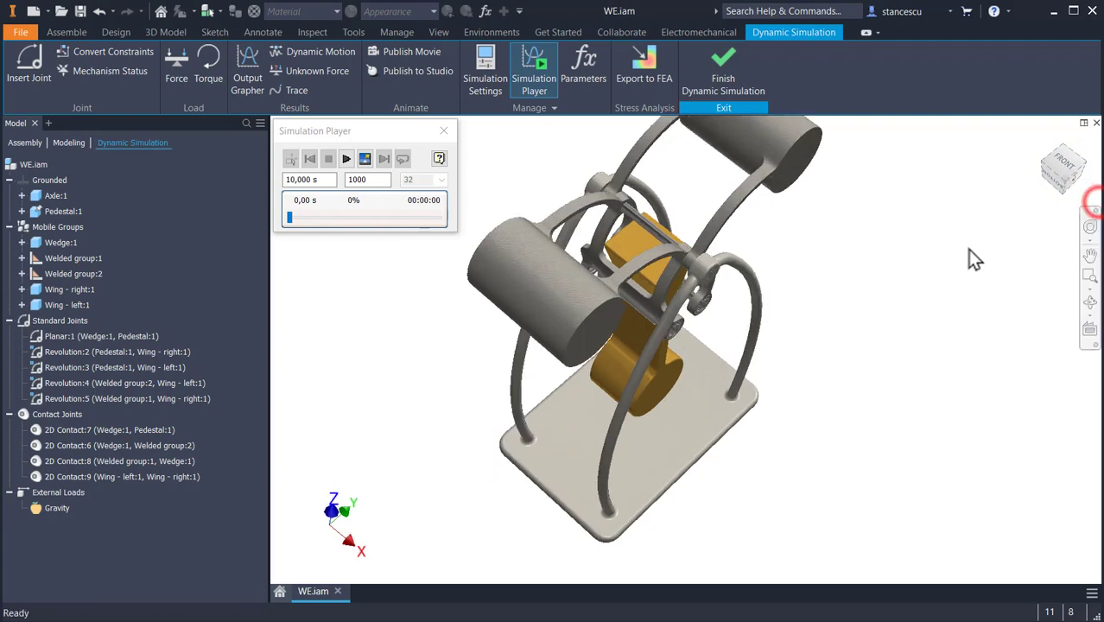
# - Play the simulation through its full 10 s, then reset it to the starting pose
pyautogui.click(344, 160)
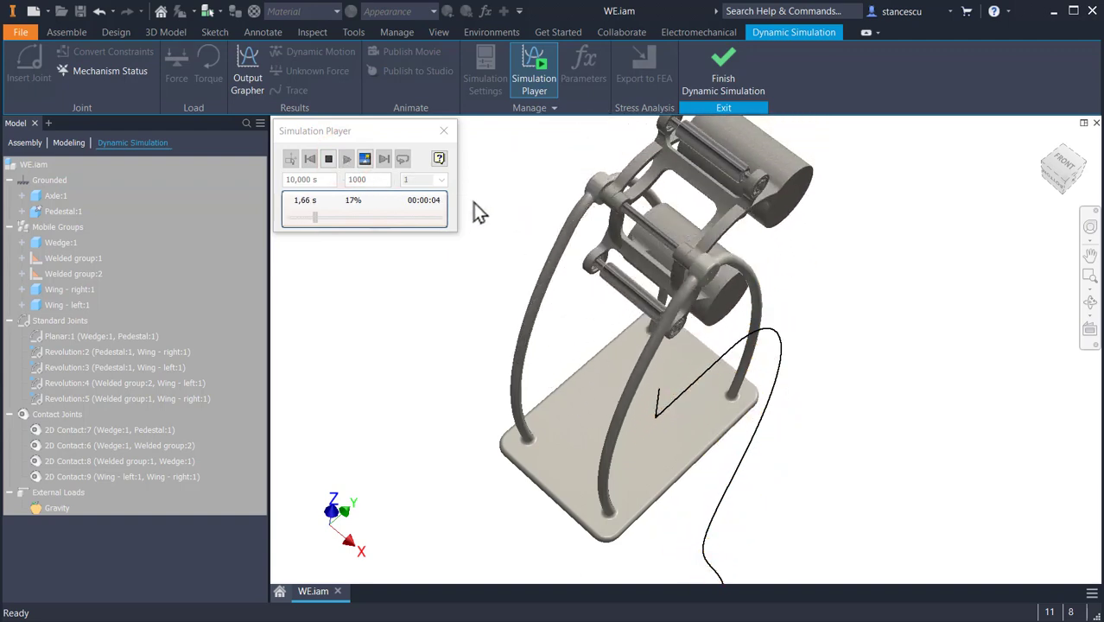
pyautogui.scroll(4, 786, 358)
pyautogui.scroll(-5, 788, 369)
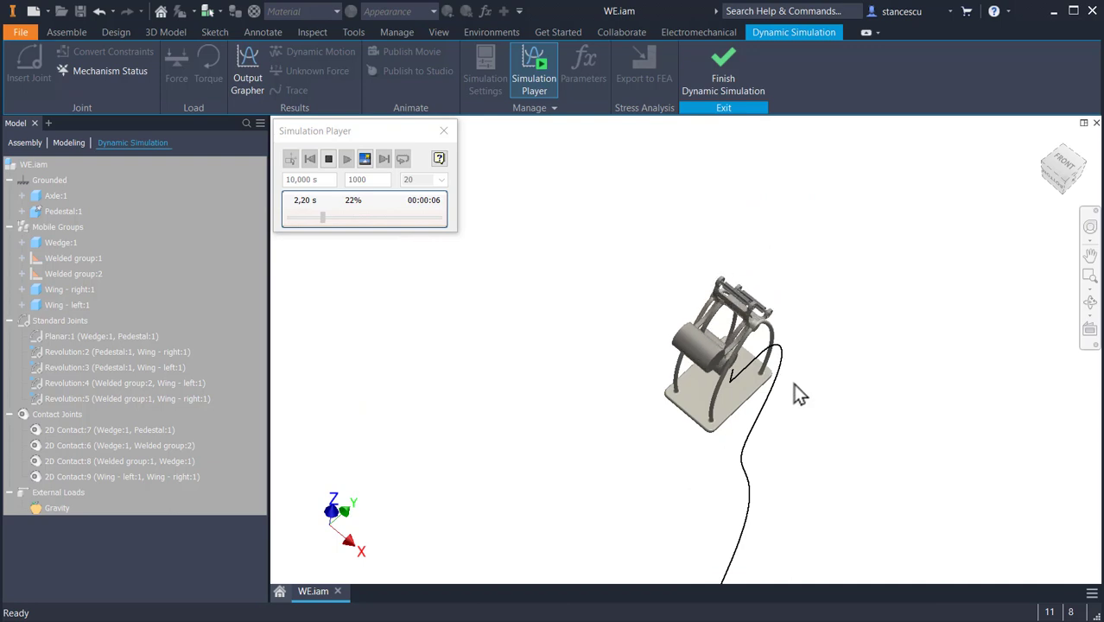
pyautogui.scroll(-4, 821, 419)
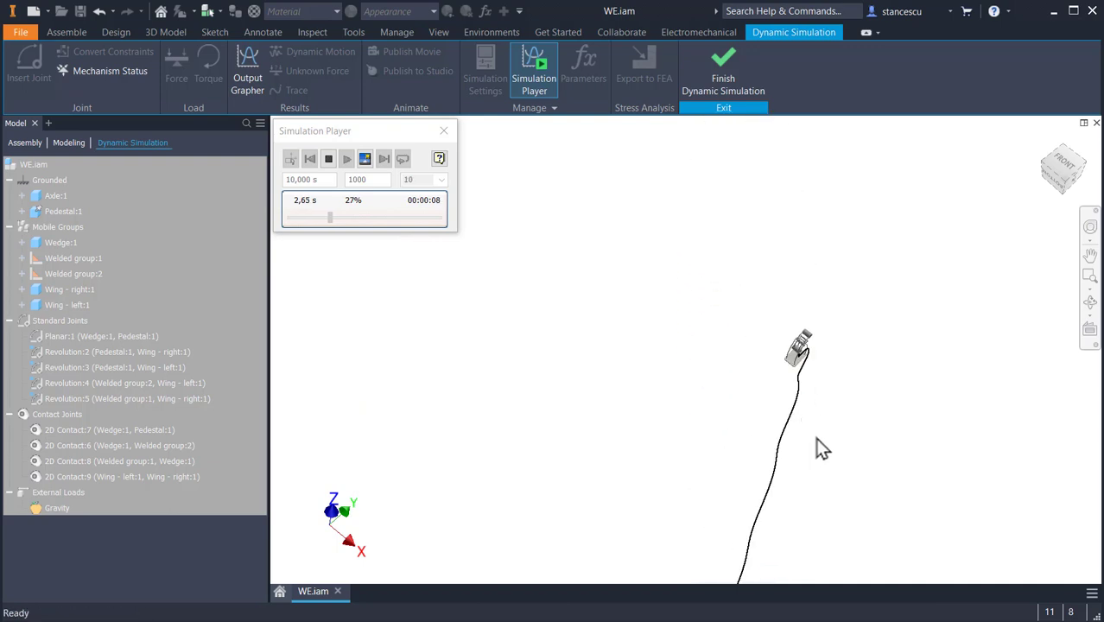
pyautogui.scroll(5, 794, 397)
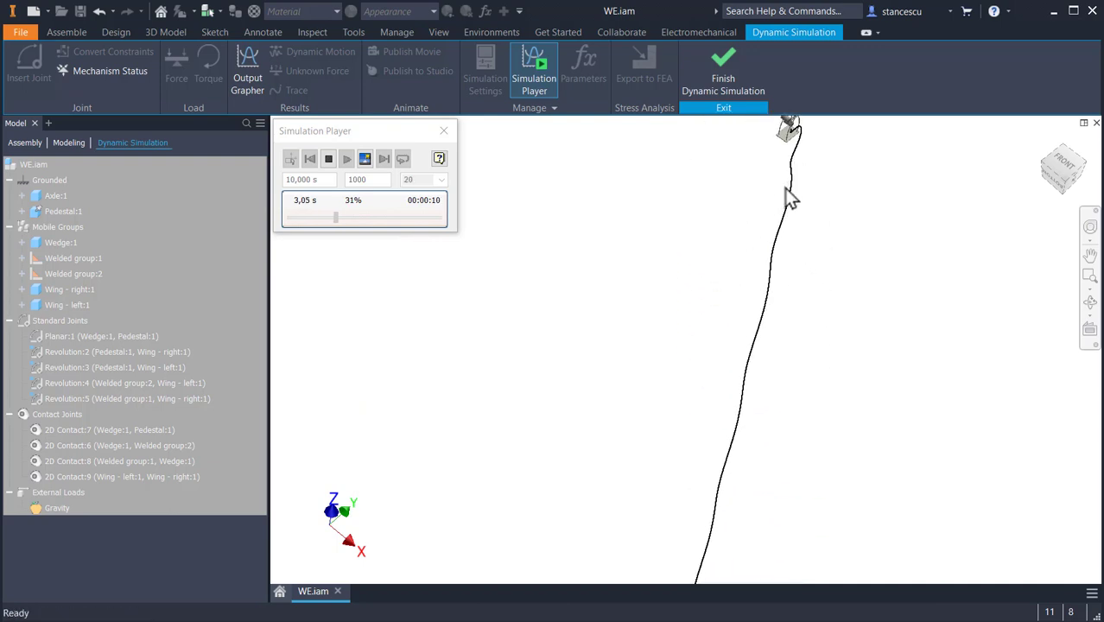
pyautogui.scroll(-2, 782, 194)
pyautogui.scroll(6, 782, 199)
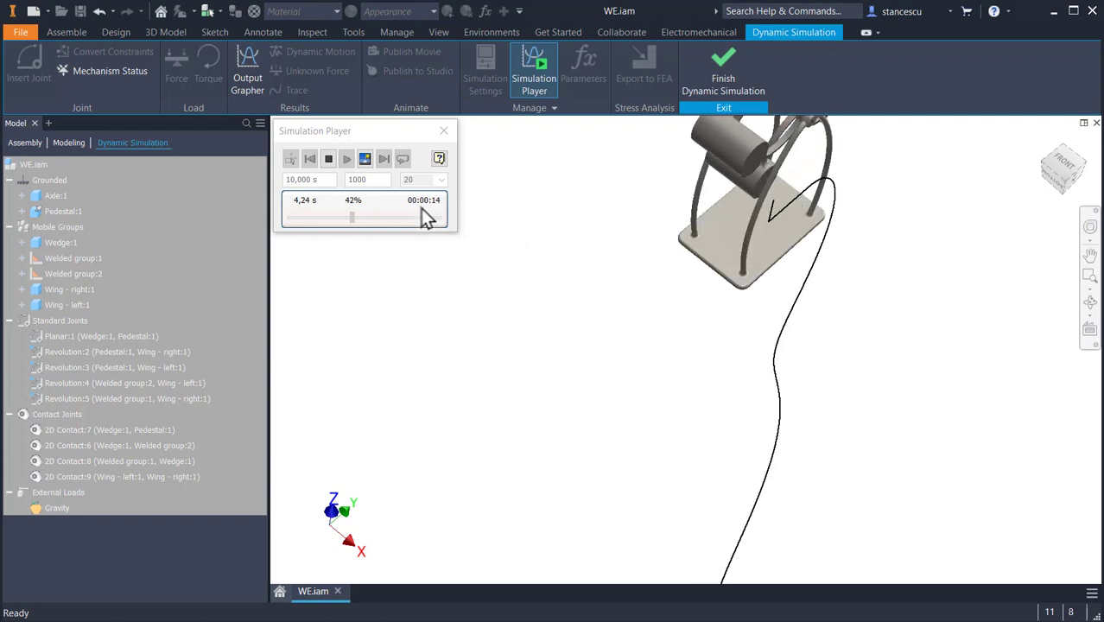
pyautogui.scroll(3, 782, 173)
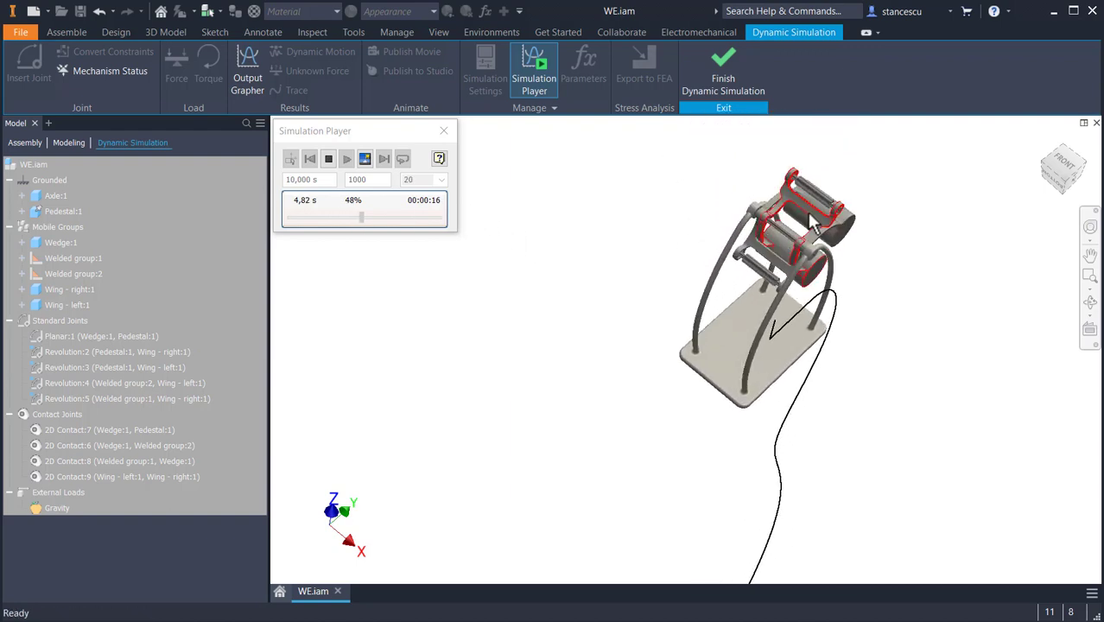
pyautogui.scroll(4, 850, 229)
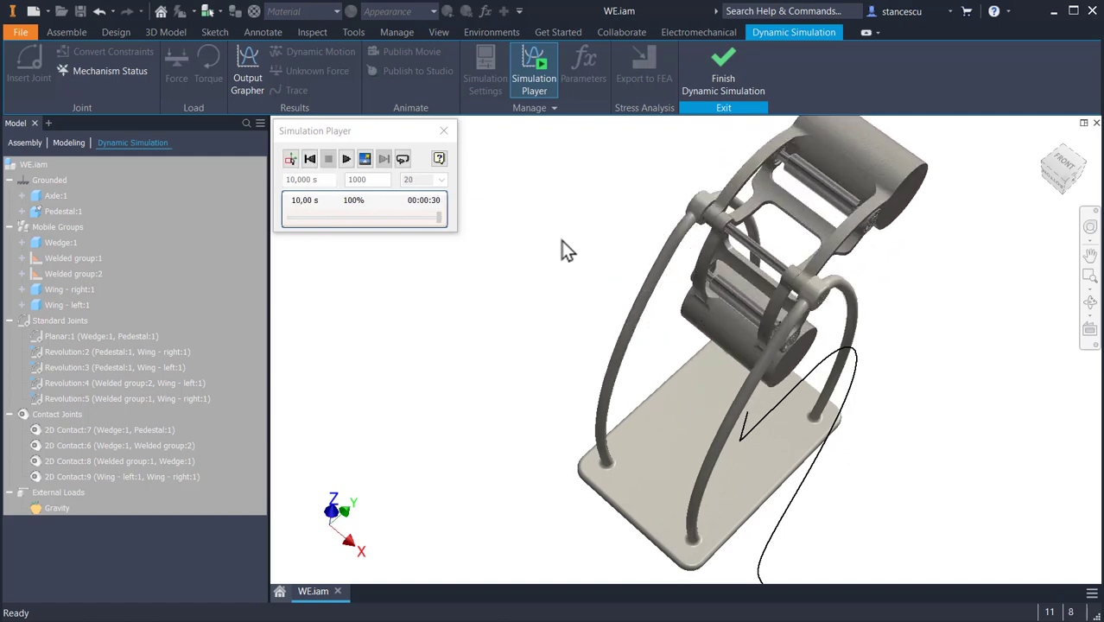
pyautogui.click(290, 158)
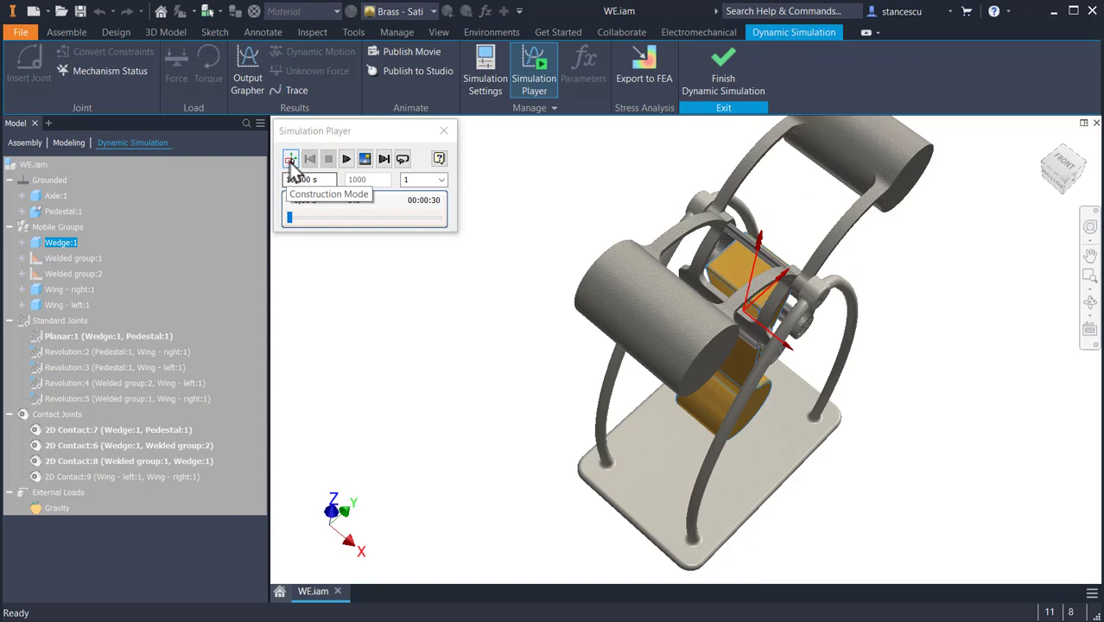
# - In construction mode, clear the Wedge:1 selection and orbit to view the bearing cylinder end-on
pyautogui.click(291, 161)
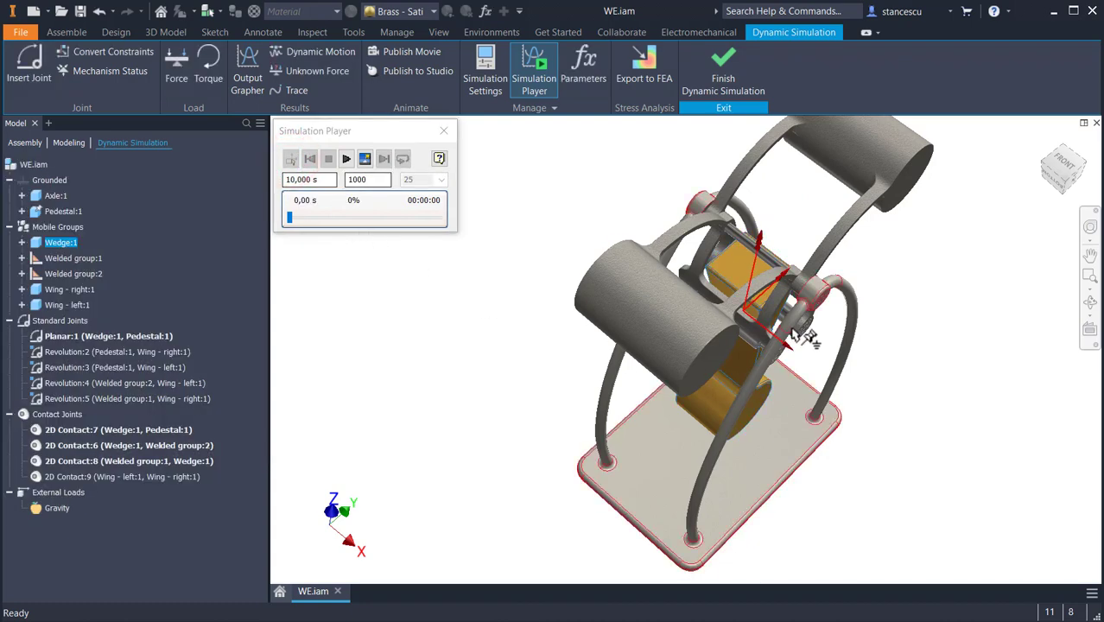
pyautogui.scroll(5, 803, 337)
pyautogui.keyDown('shift'); pyautogui.moveTo(783, 375); pyautogui.dragTo(769, 366, button='middle'); pyautogui.keyUp('shift')
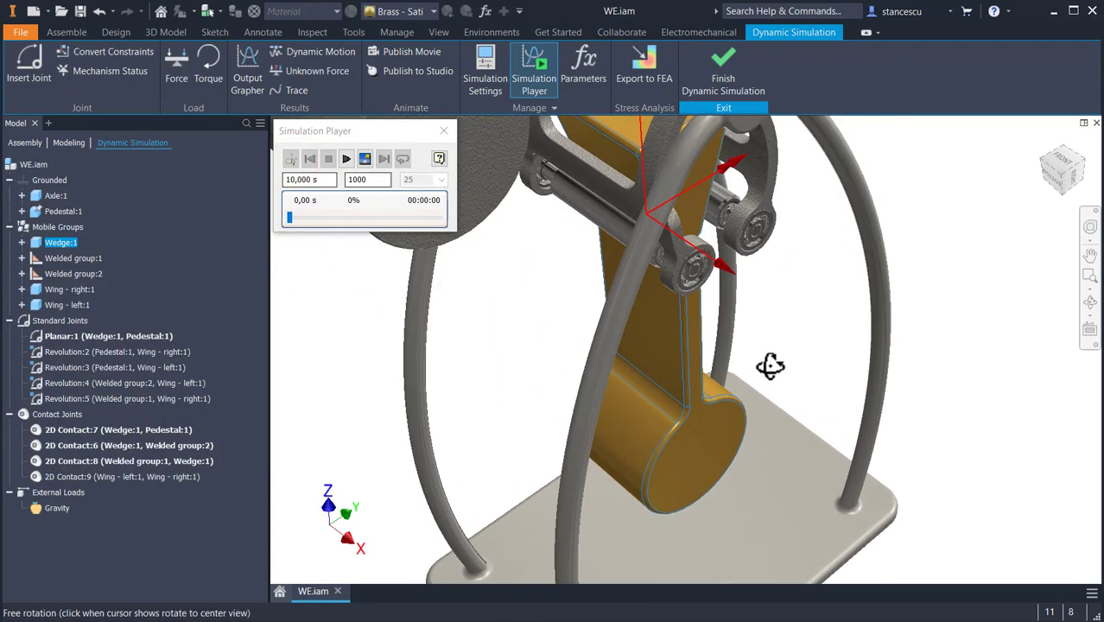
pyautogui.scroll(3, 793, 385)
pyautogui.scroll(3, 794, 364)
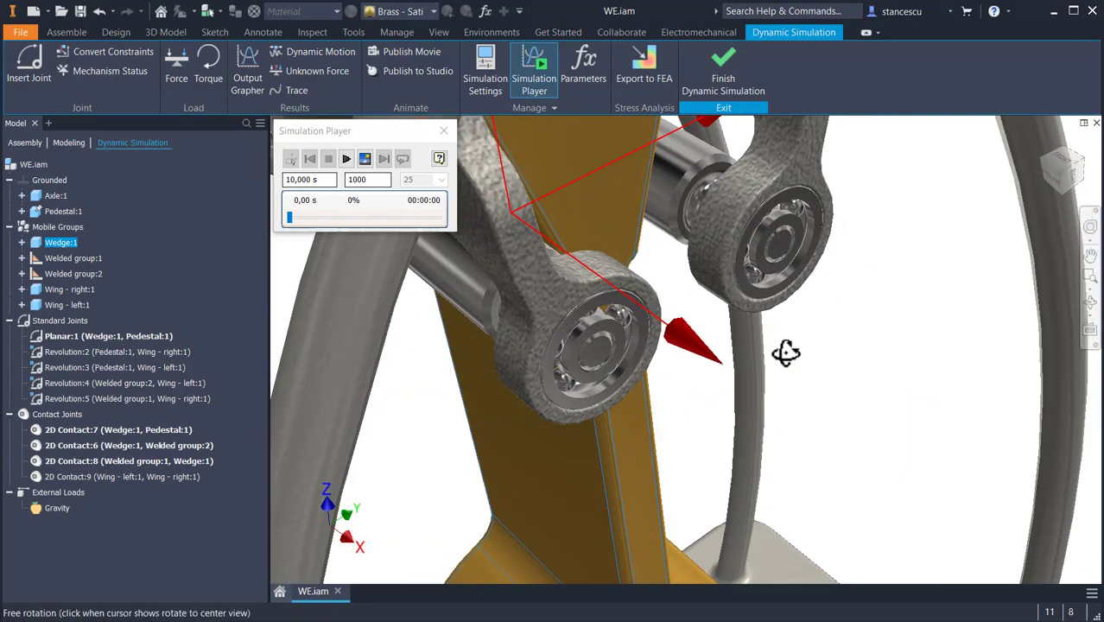
pyautogui.scroll(-6, 786, 353)
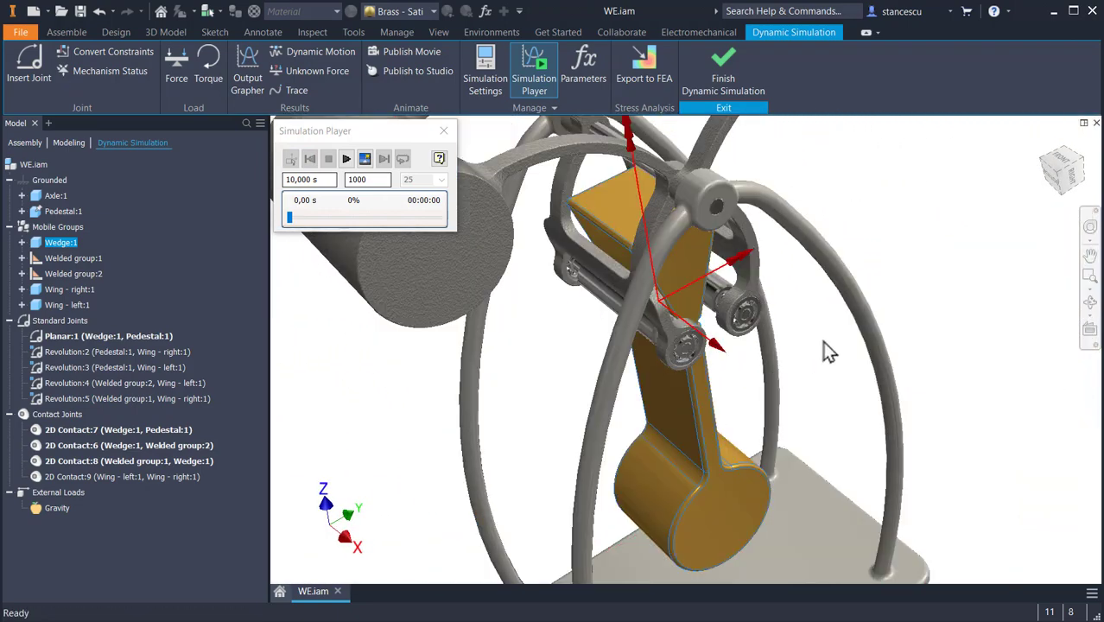
pyautogui.click(903, 232)
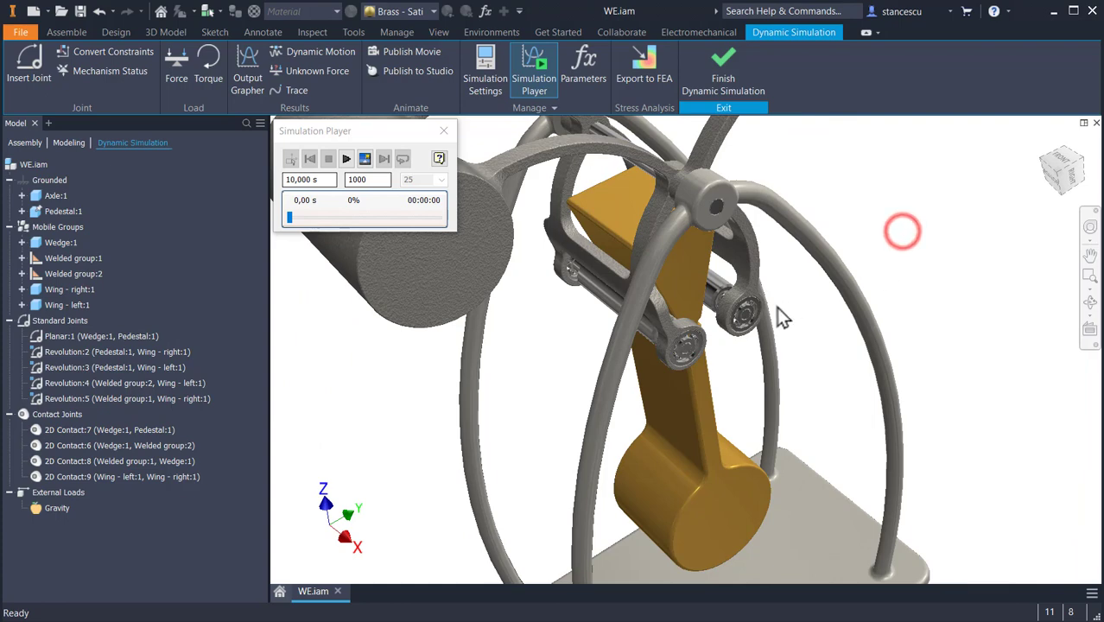
pyautogui.scroll(5, 735, 328)
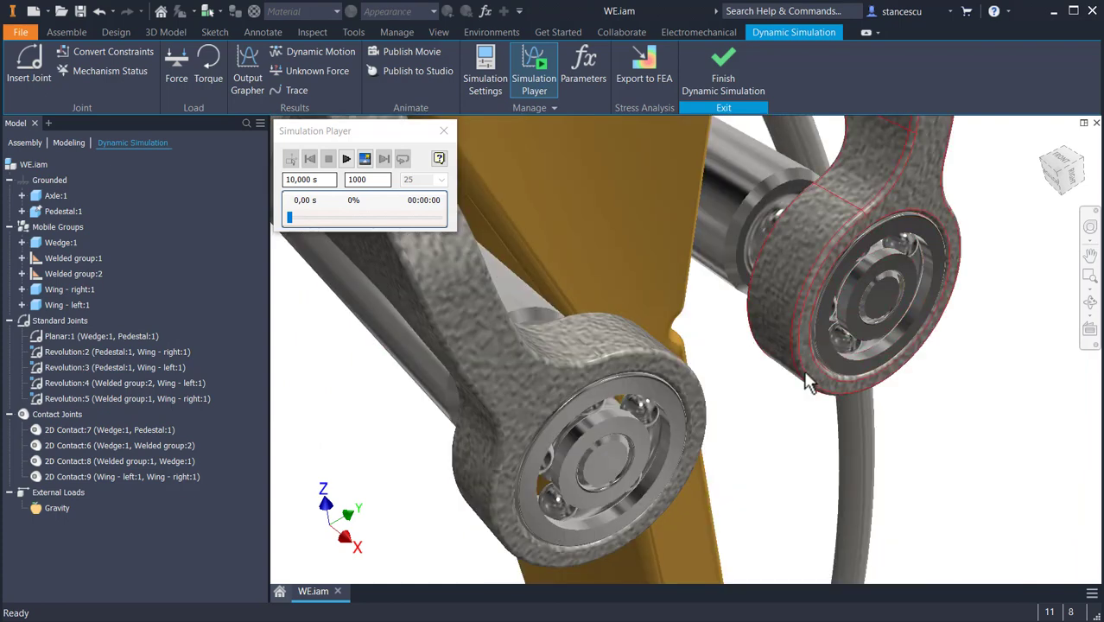
pyautogui.scroll(-5, 751, 390)
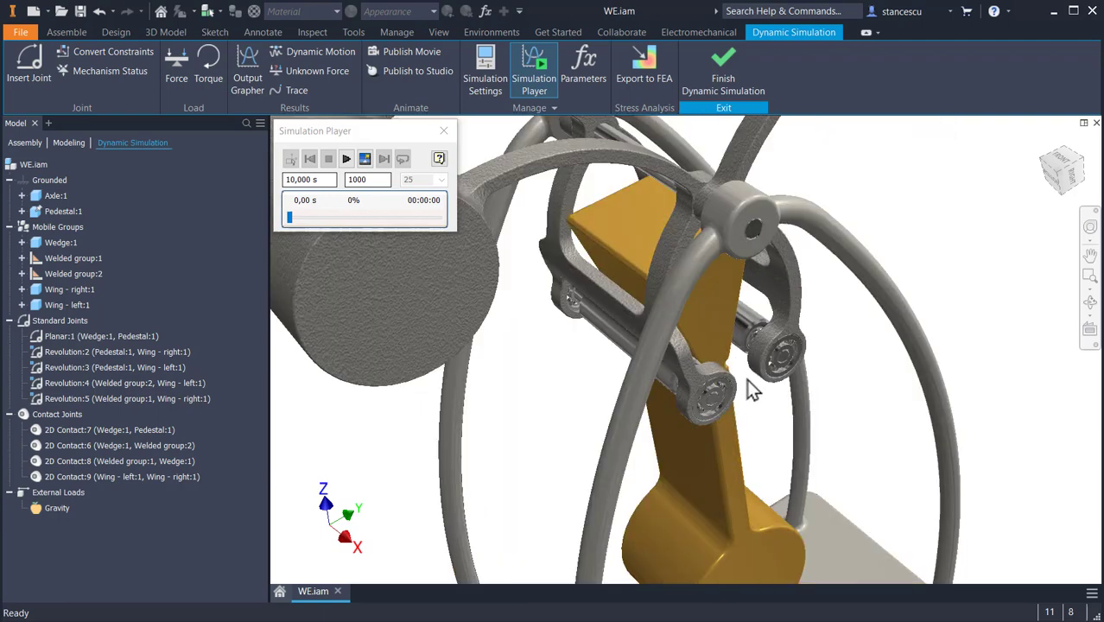
pyautogui.keyDown('shift'); pyautogui.moveTo(765, 384); pyautogui.dragTo(972, 138, button='middle'); pyautogui.keyUp('shift')
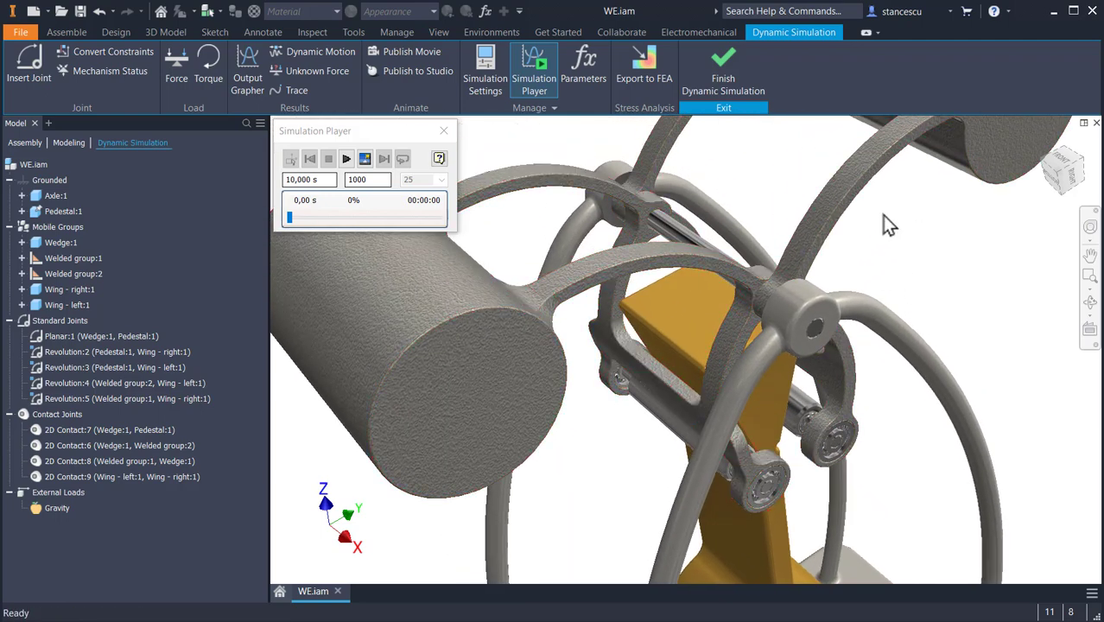
# - Replay the simulation, stop it at 3,29 s, and fit the whole model in view
pyautogui.click(347, 159)
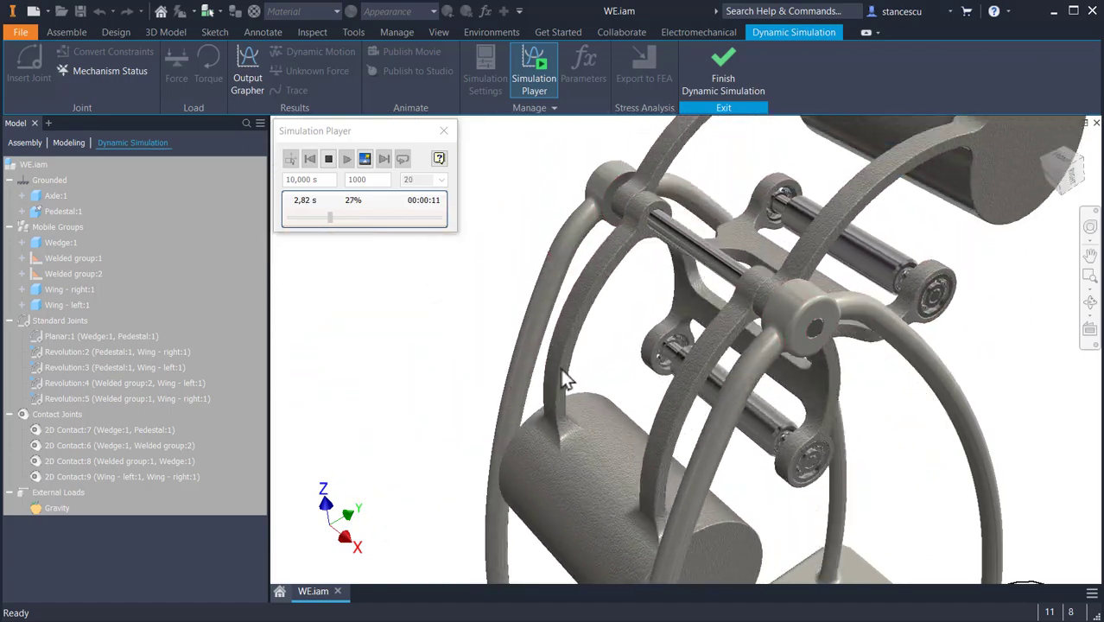
pyautogui.click(328, 158)
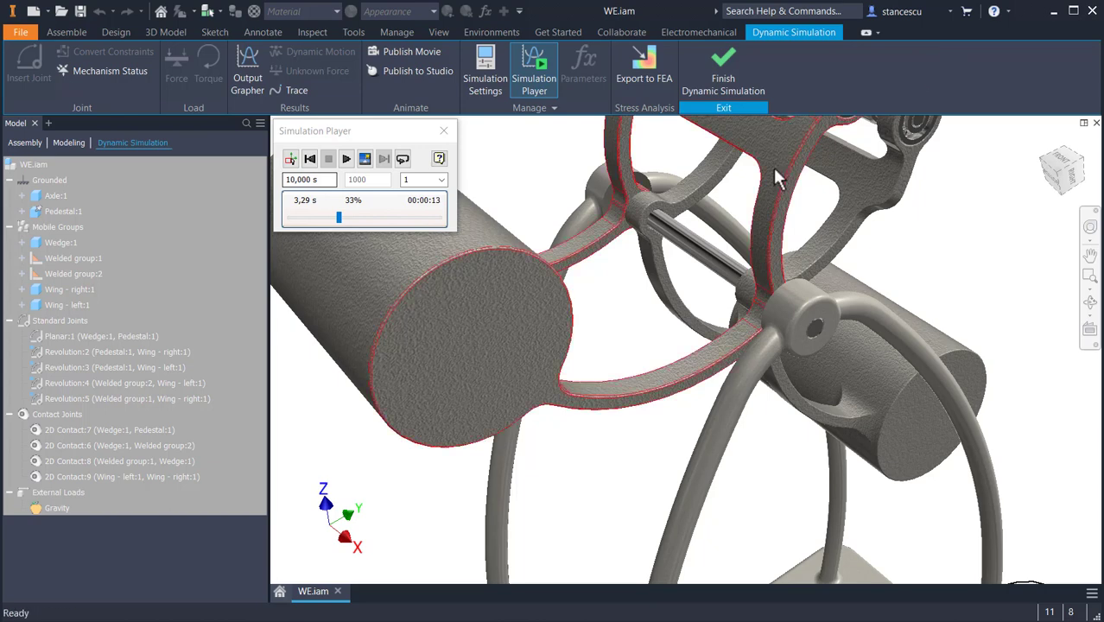
pyautogui.press('F6')
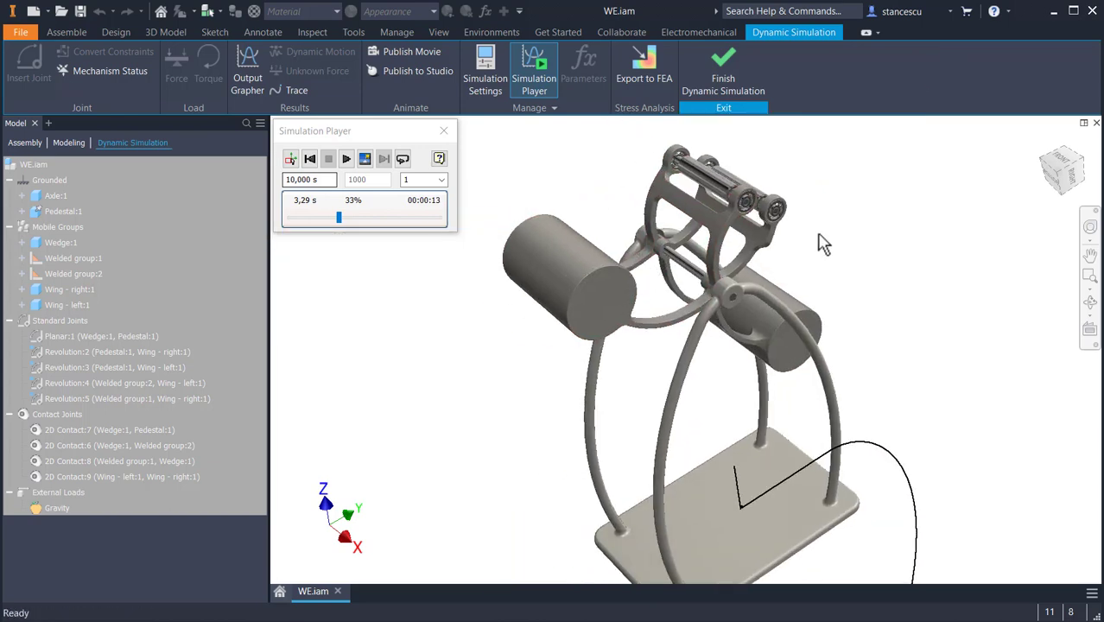
pyautogui.rightClick(1067, 173)
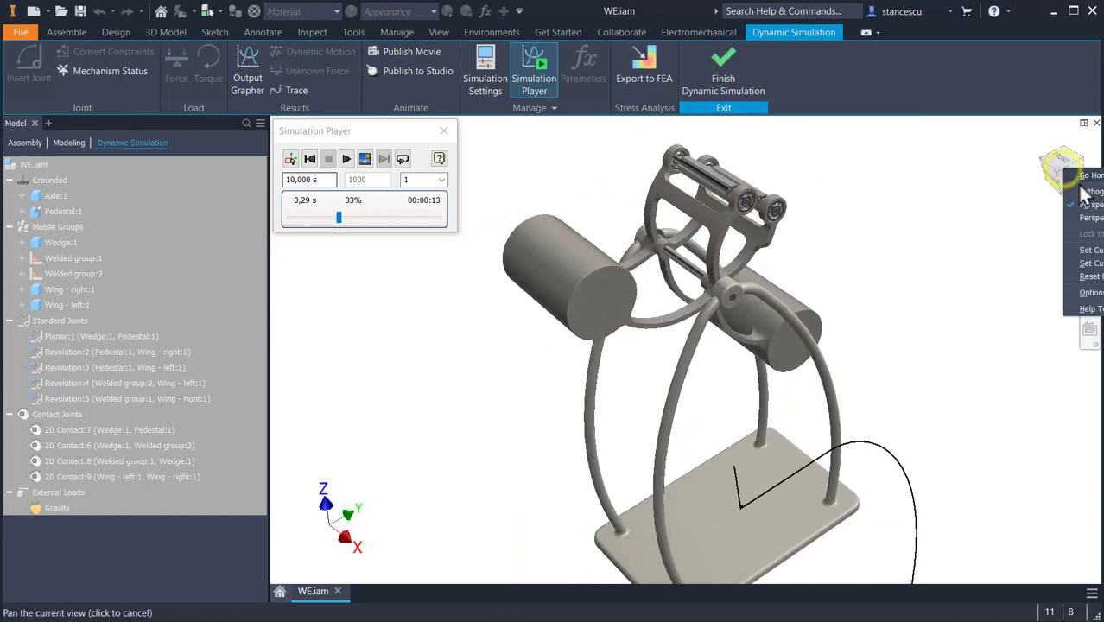
pyautogui.click(1090, 192)
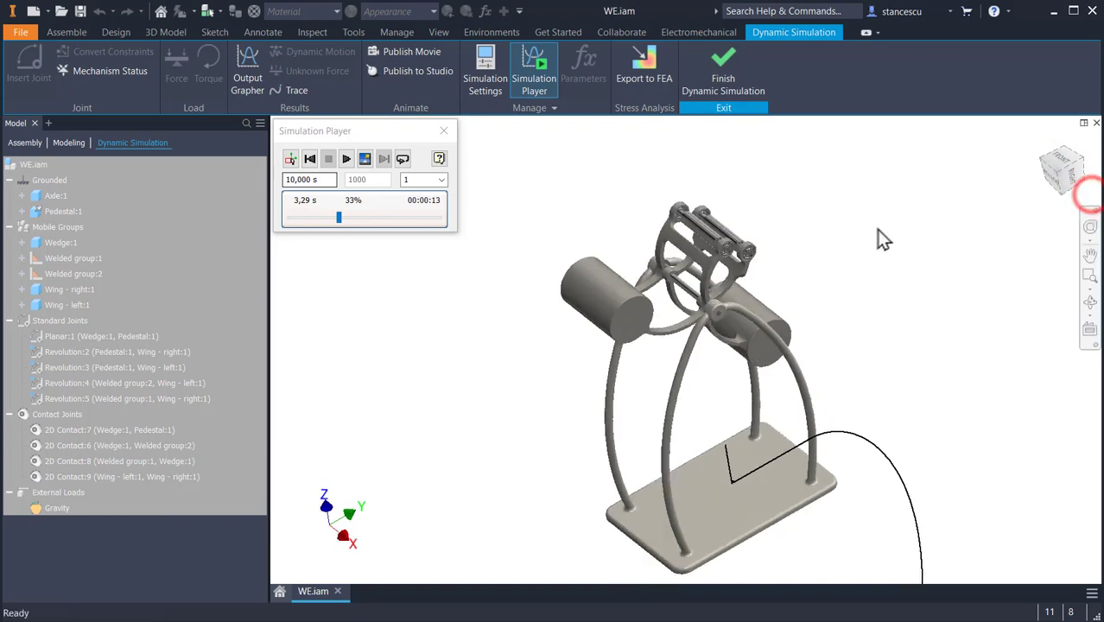
pyautogui.click(310, 159)
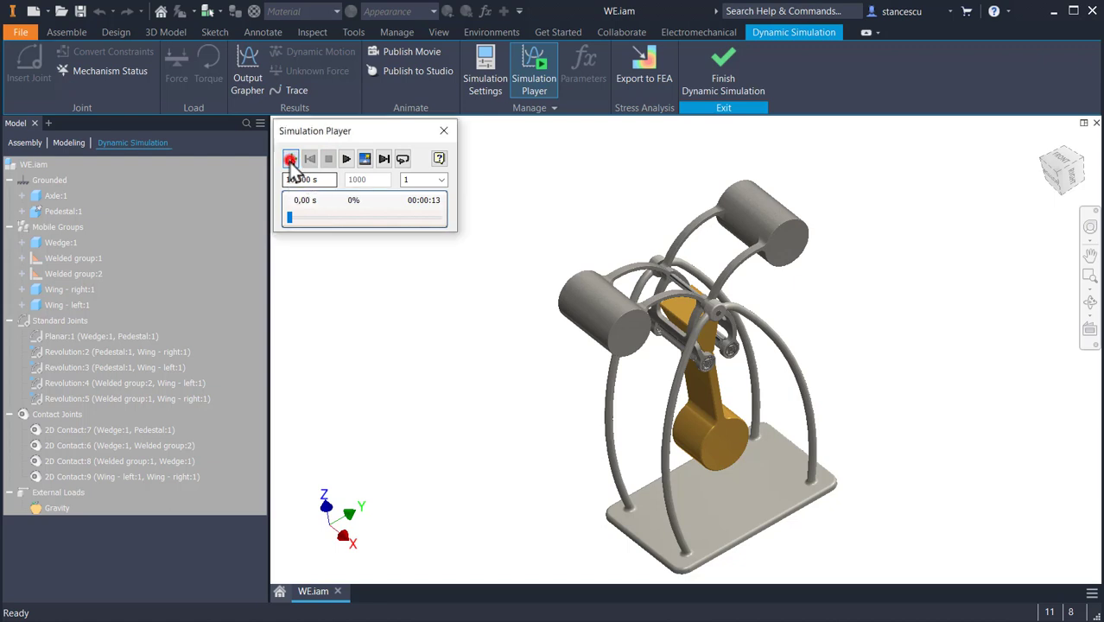
pyautogui.click(291, 160)
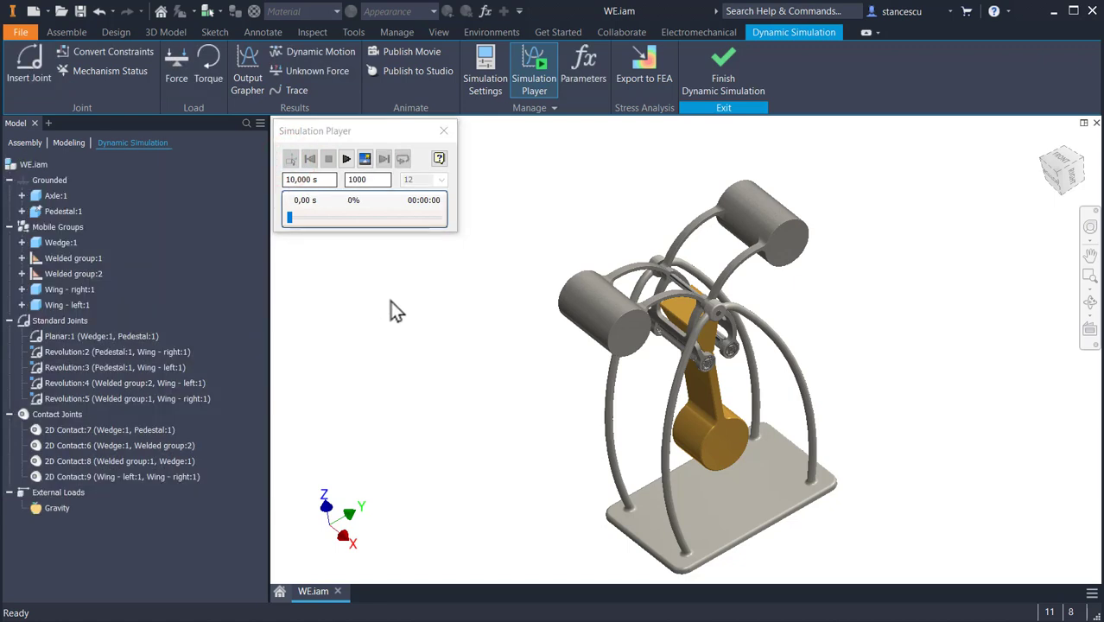
pyautogui.press('F6')
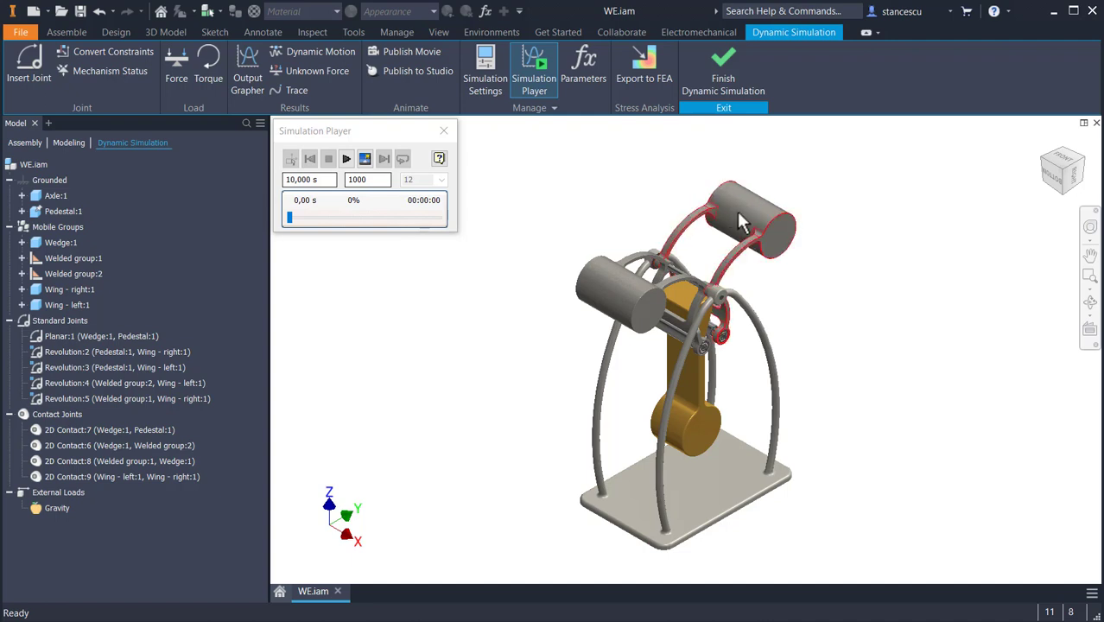
pyautogui.moveTo(746, 201)
pyautogui.mouseDown()
pyautogui.moveTo(740, 186)
pyautogui.moveTo(757, 201)
pyautogui.mouseUp()
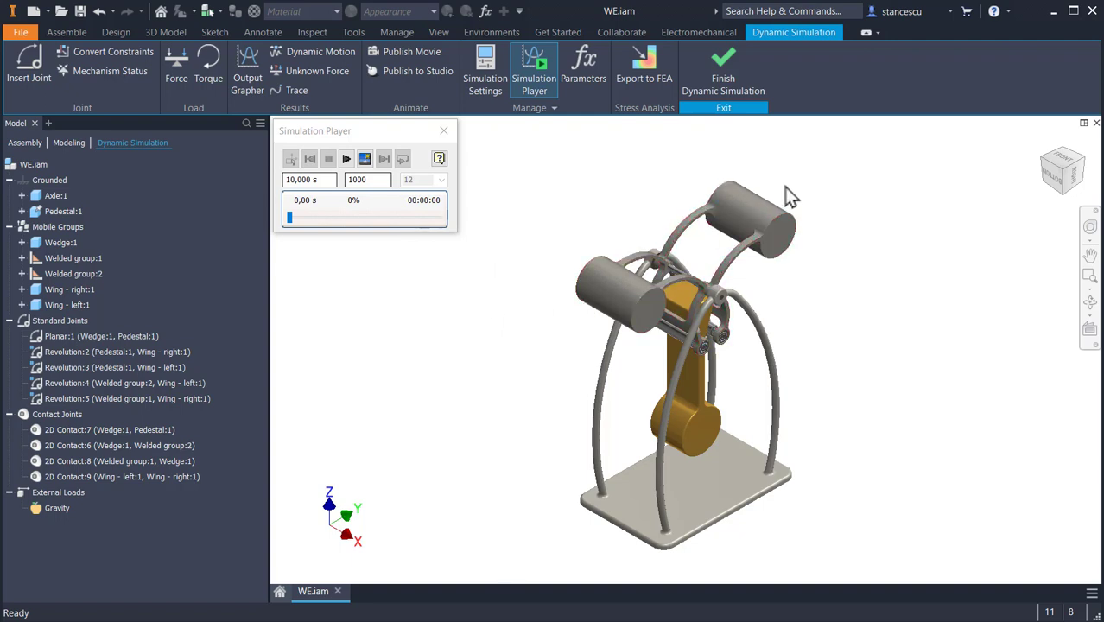
# - Open Wing - right for in-place editing and review Extrusion1's Sketch1 before finishing it
pyautogui.doubleClick(618, 296)
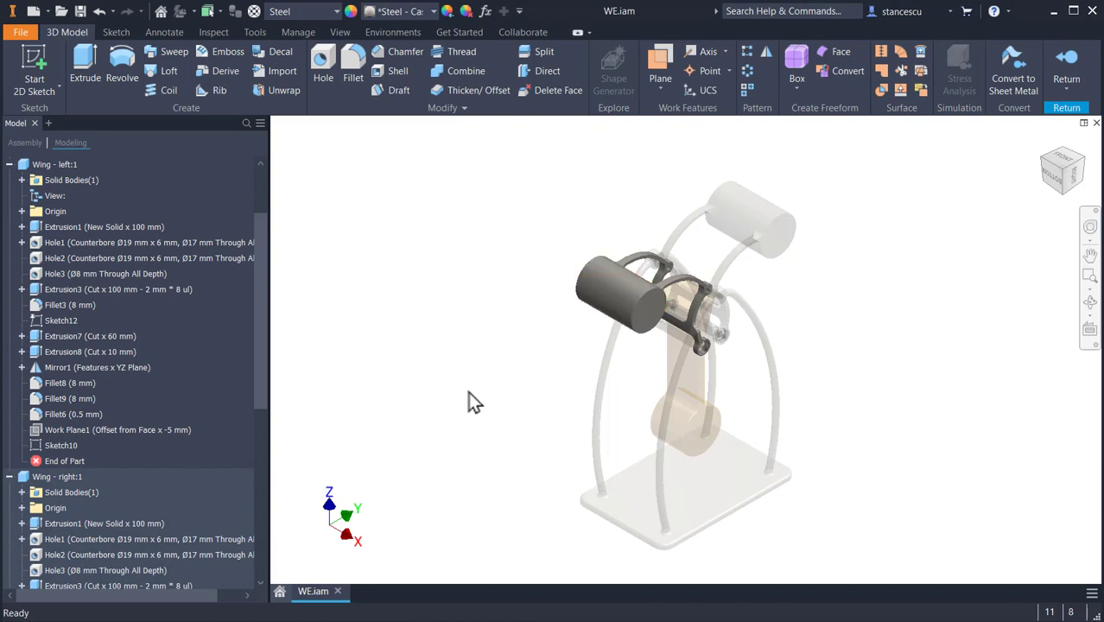
pyautogui.click(57, 522)
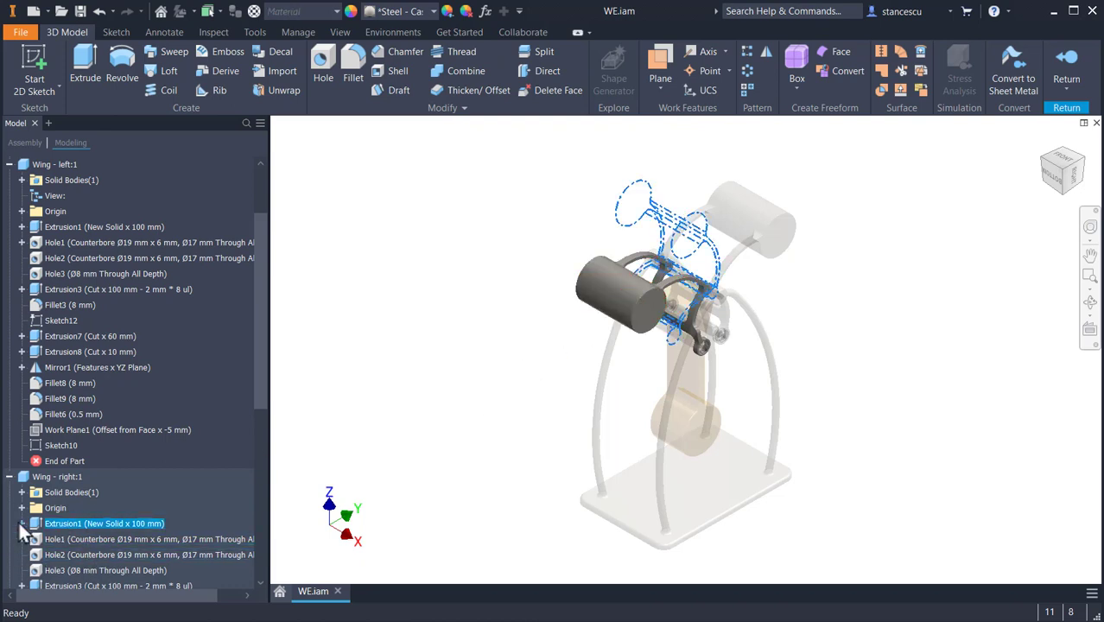
pyautogui.click(21, 523)
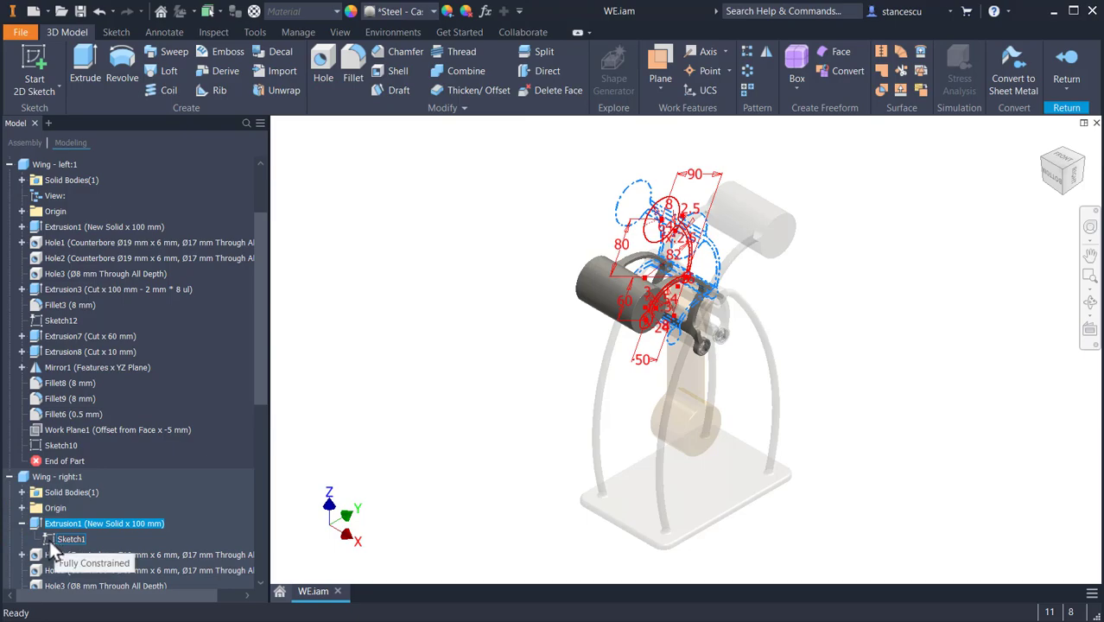
pyautogui.doubleClick(50, 539)
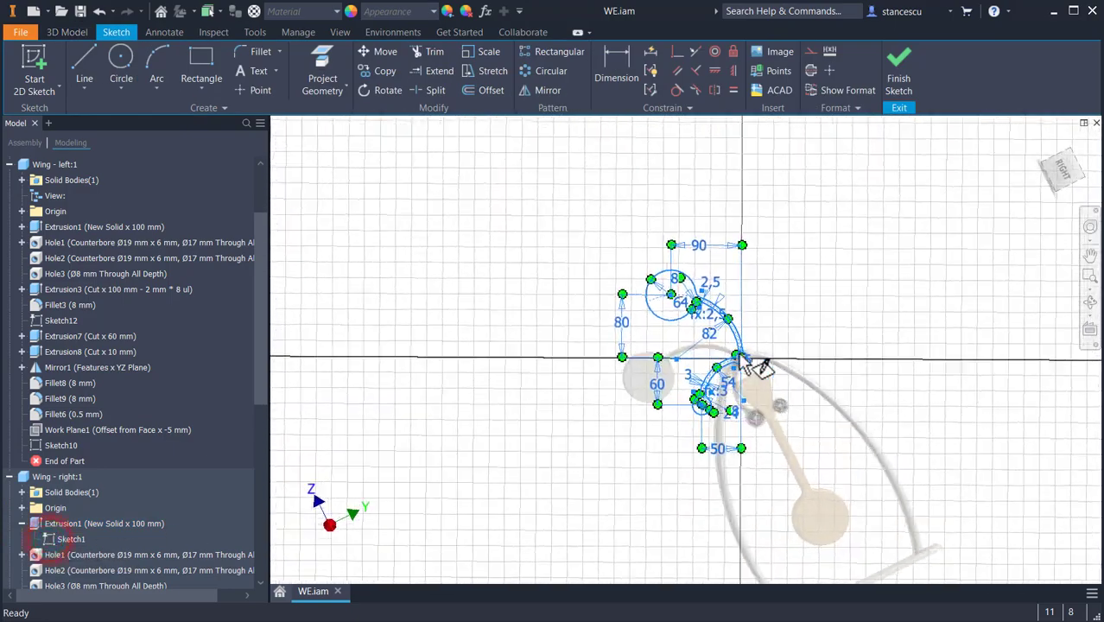
pyautogui.scroll(3, 788, 289)
pyautogui.scroll(3, 596, 302)
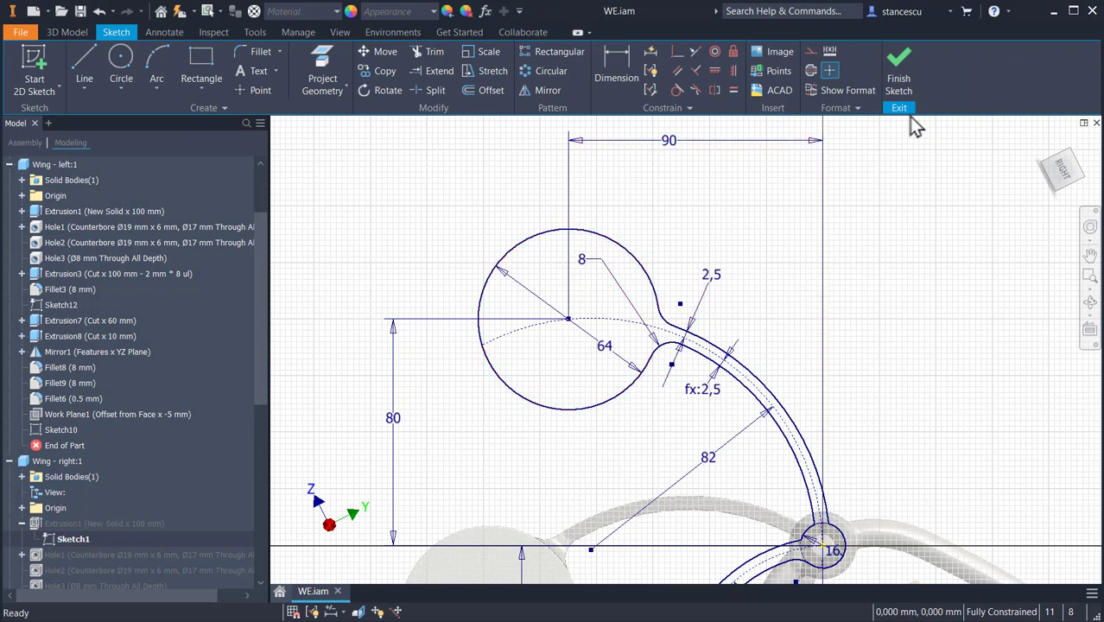
pyautogui.click(900, 76)
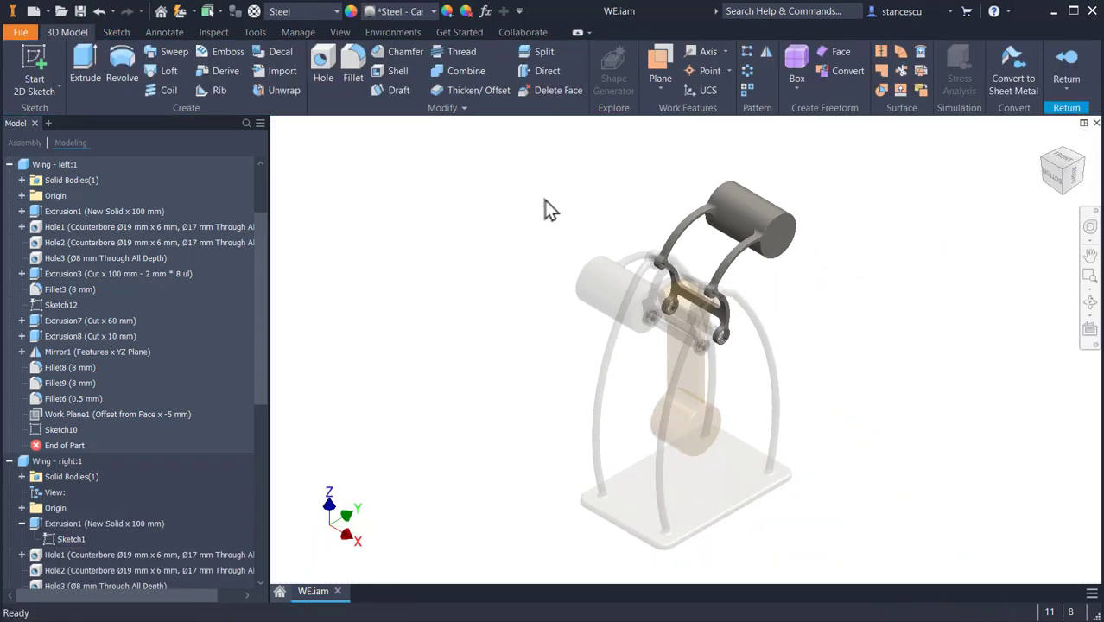
# - Start a new sketch on the right wing's YZ Plane with the model sliced at the plane
pyautogui.click(21, 508)
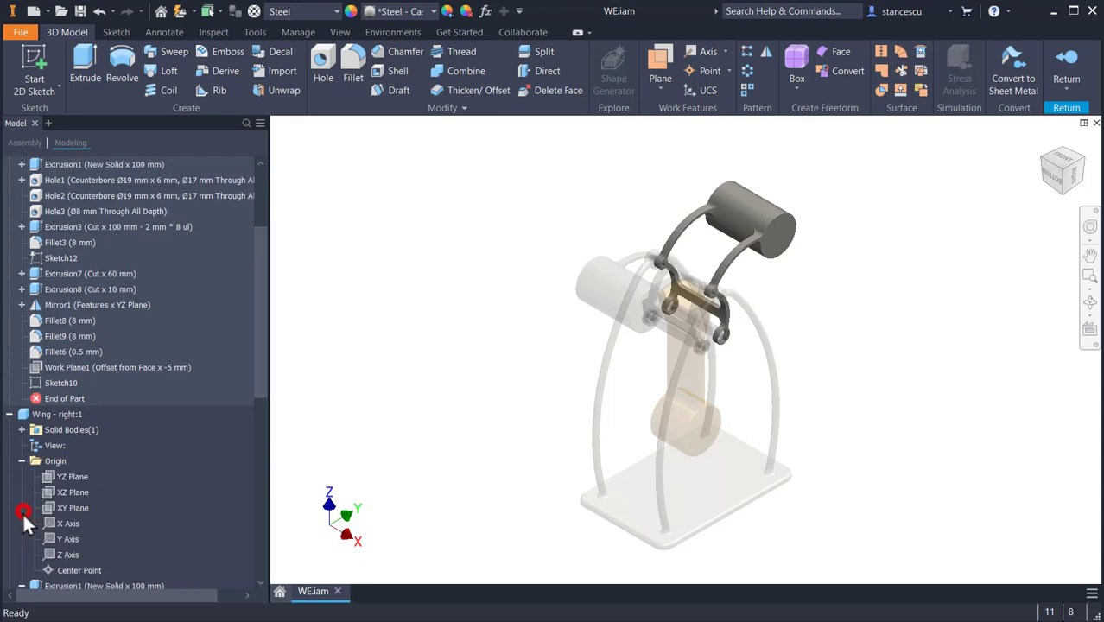
pyautogui.click(73, 475)
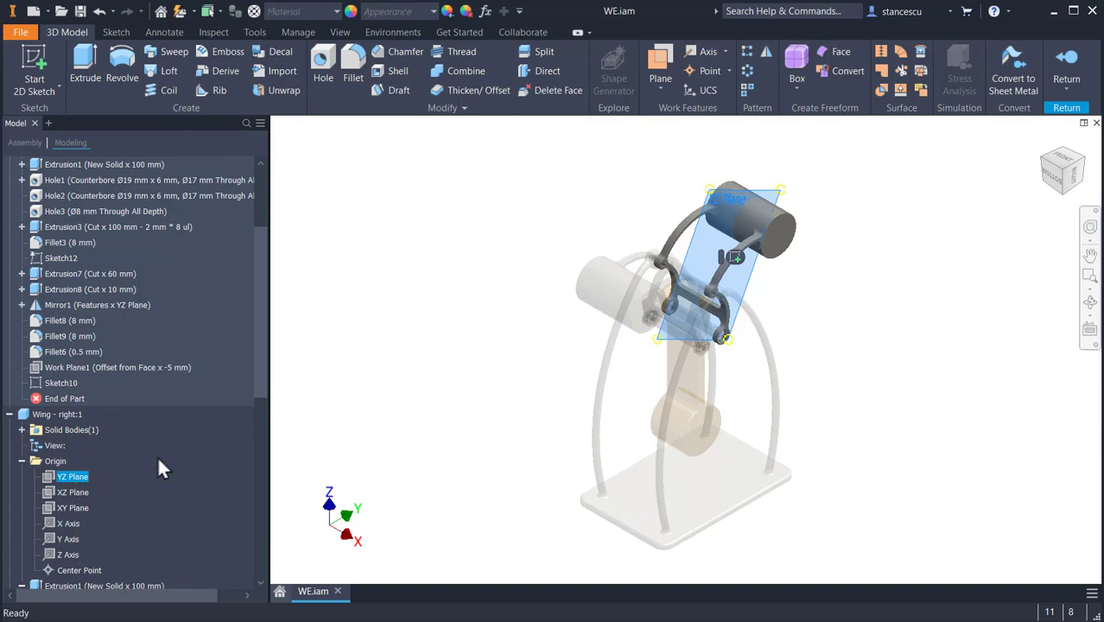
pyautogui.click(731, 257)
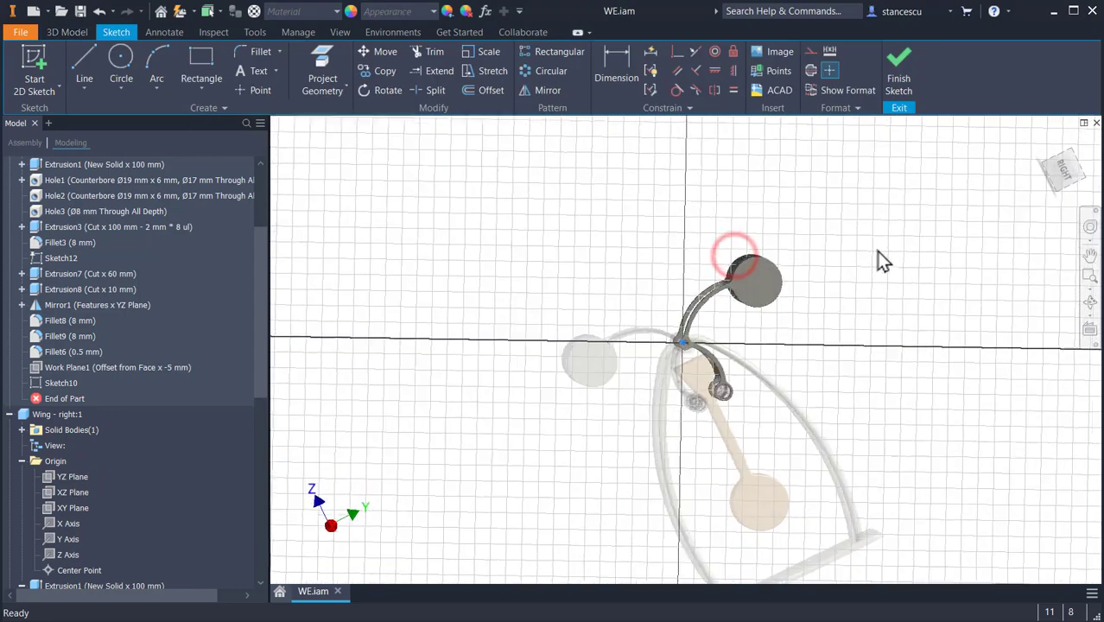
pyautogui.press('F7')
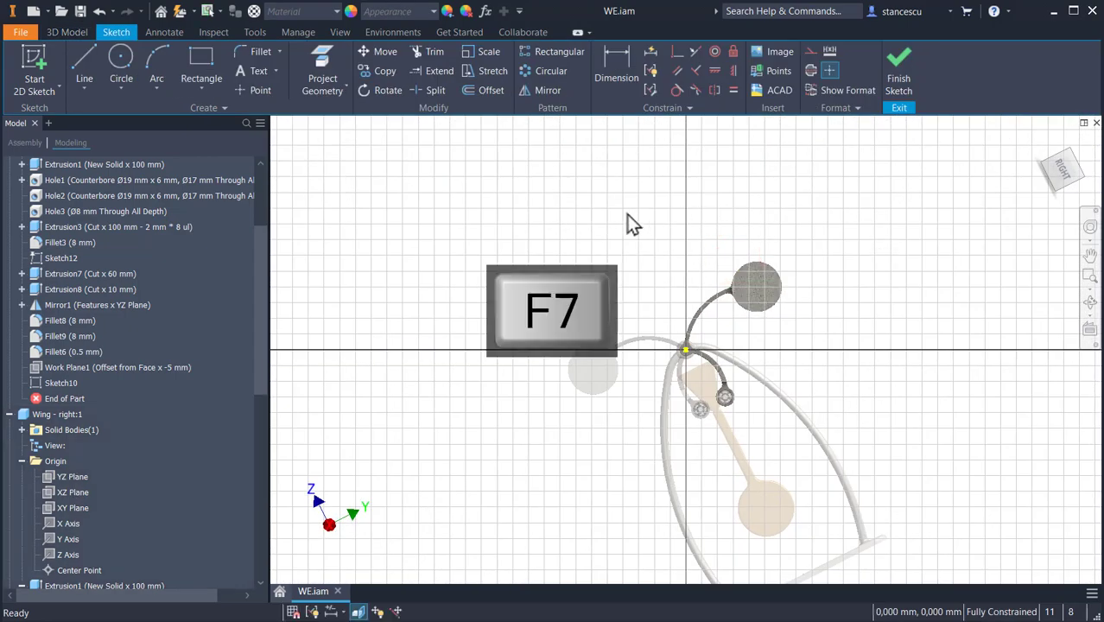
# - Project the end cylinder's circular edge into the sketch and make it construction geometry
pyautogui.click(322, 73)
pyautogui.scroll(5, 788, 277)
pyautogui.scroll(2, 782, 285)
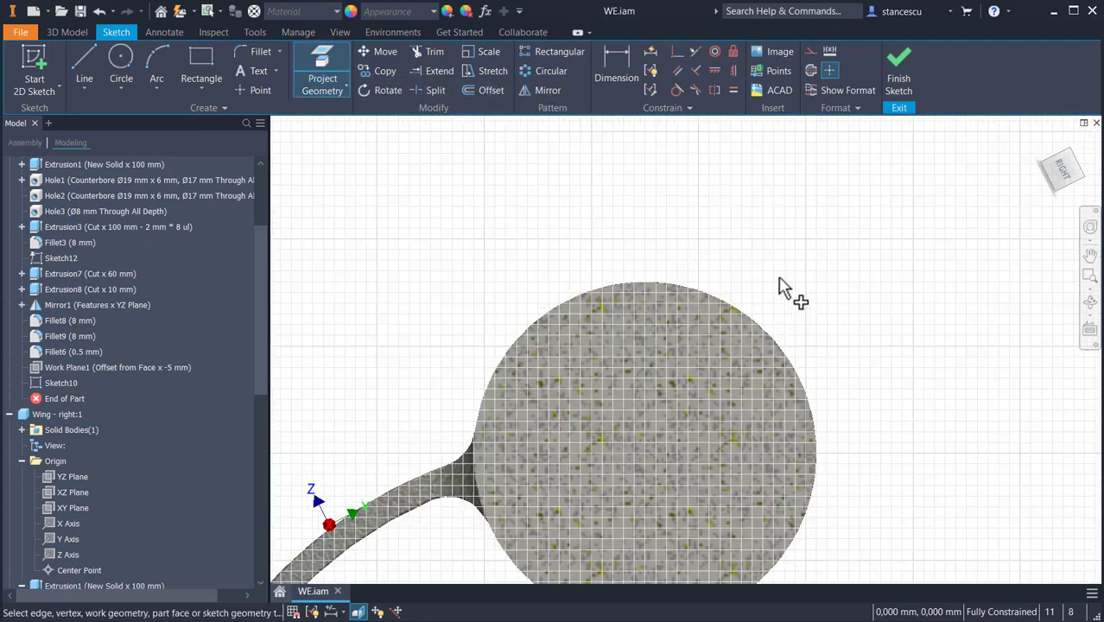
pyautogui.click(769, 330)
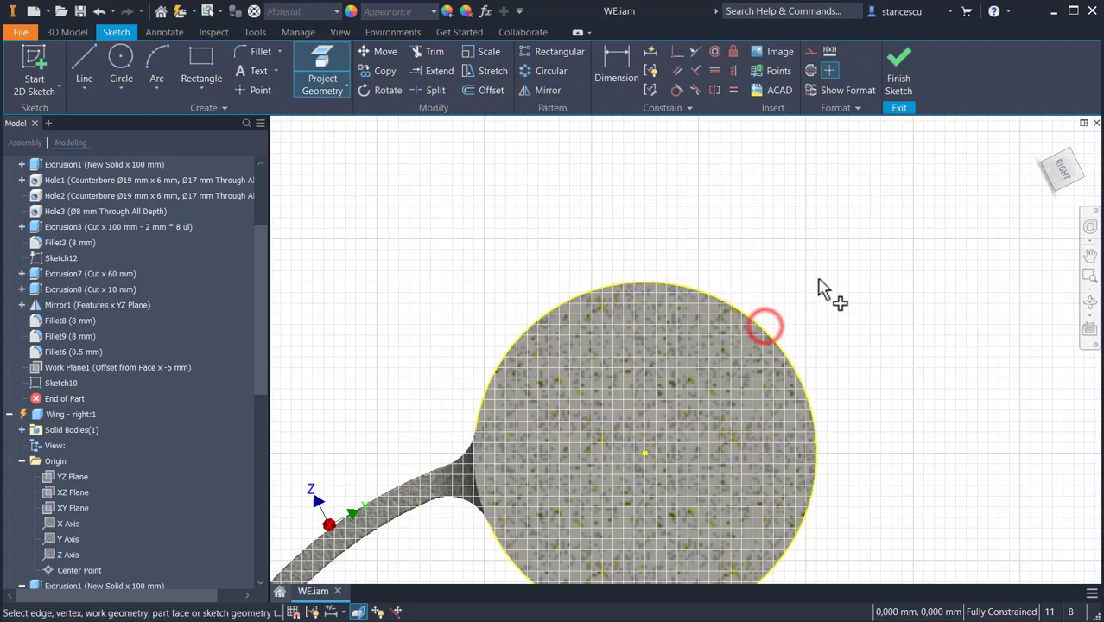
pyautogui.press('Escape')
pyautogui.moveTo(838, 268); pyautogui.dragTo(760, 369)
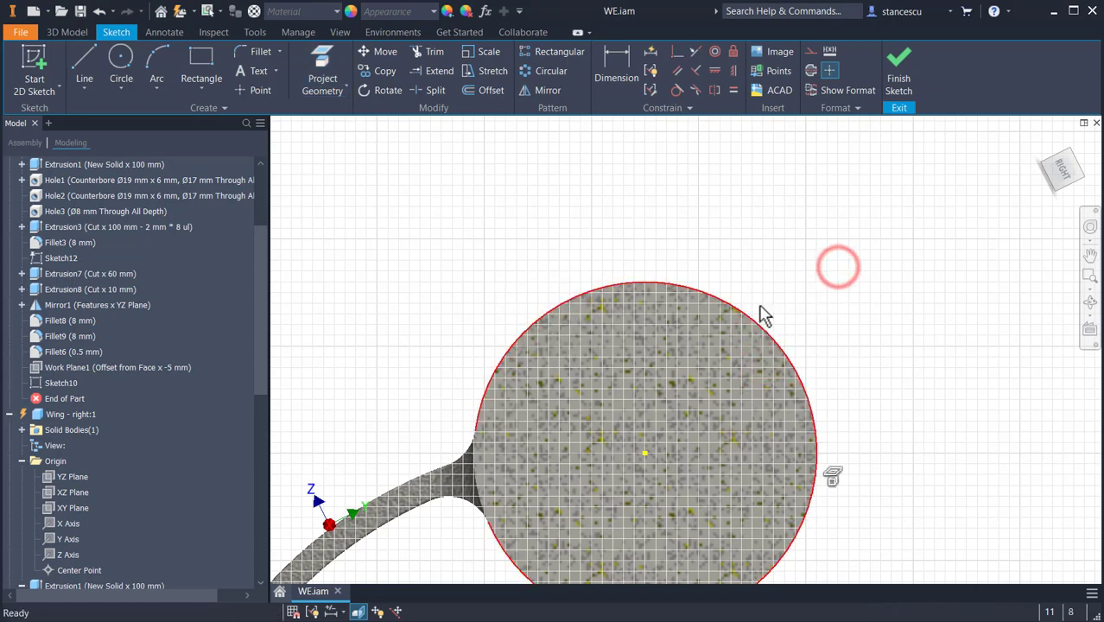
pyautogui.click(810, 54)
pyautogui.click(835, 194)
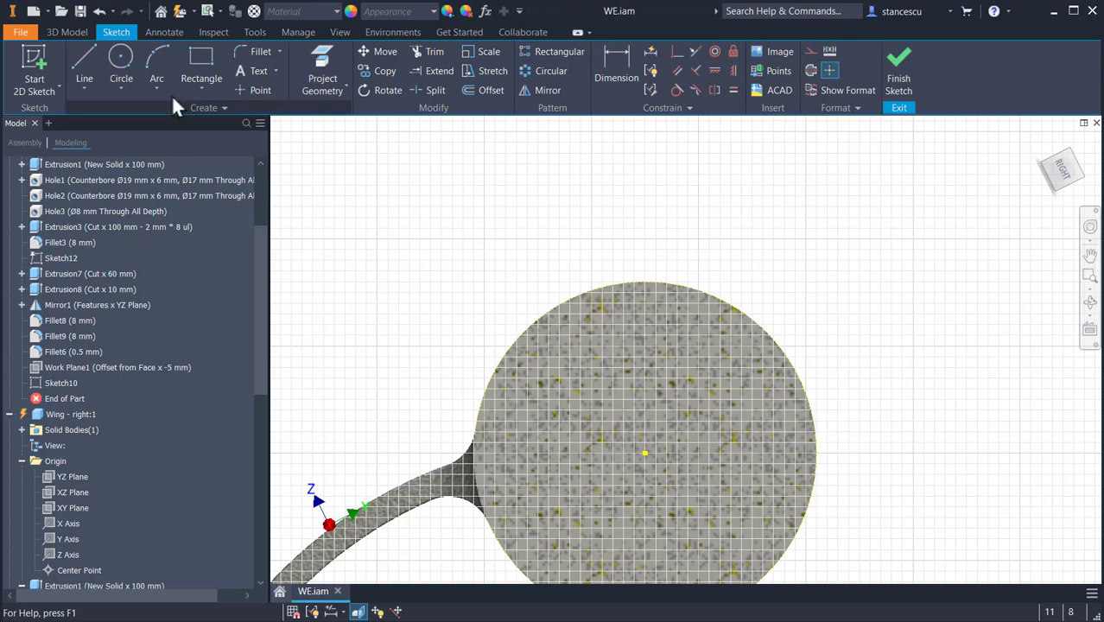
# - Draw a 64 mm circle concentric with the projected cylinder edge and finish the sketch
pyautogui.click(121, 60)
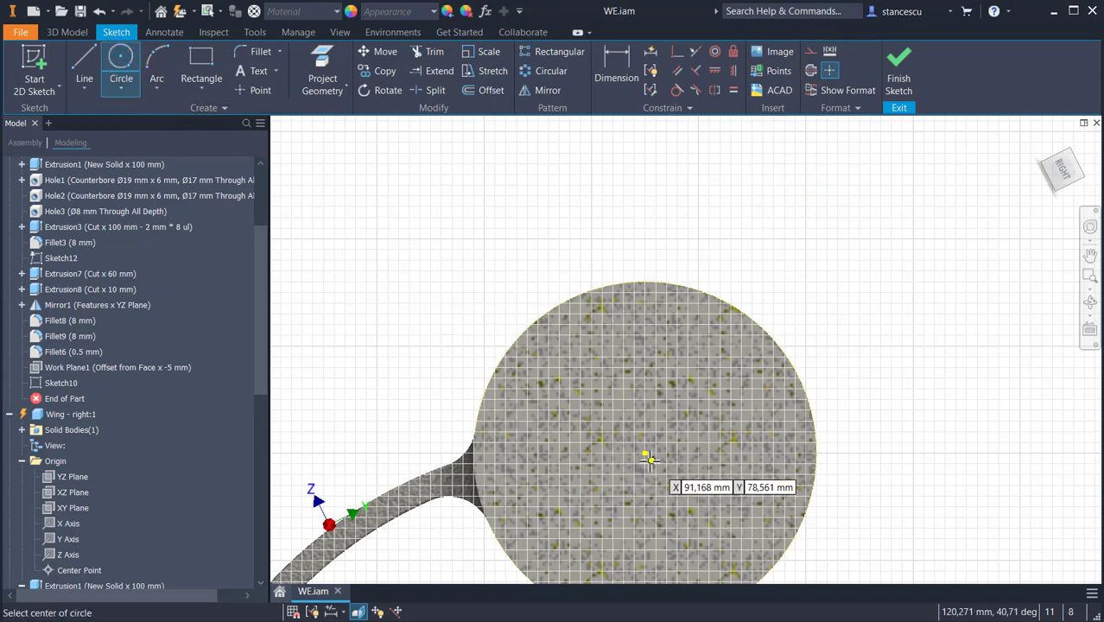
pyautogui.click(644, 453)
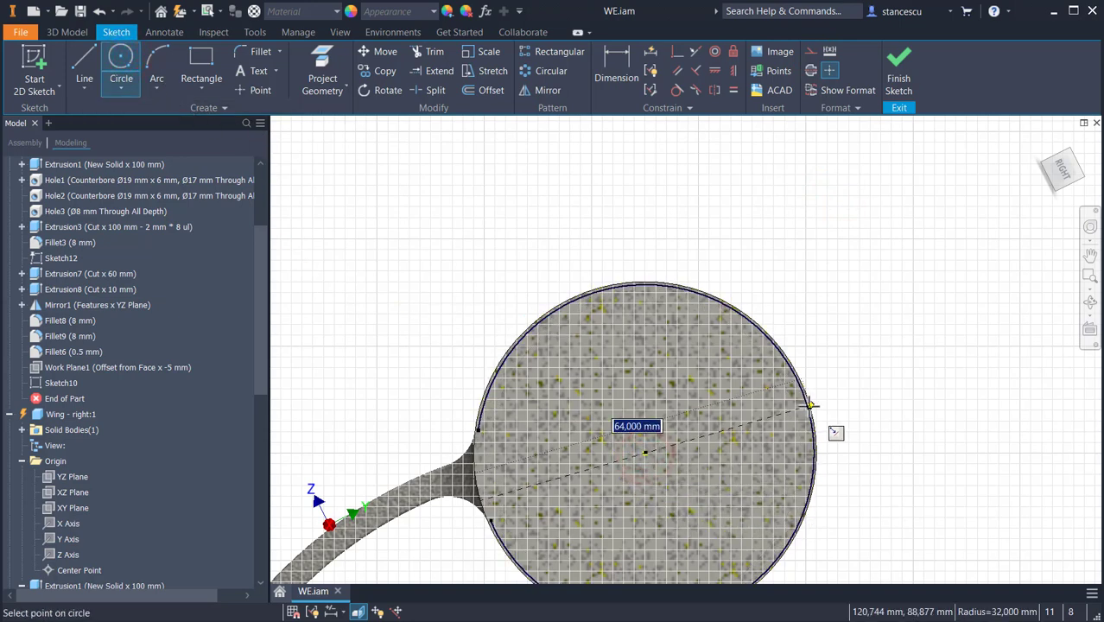
pyautogui.scroll(5, 801, 361)
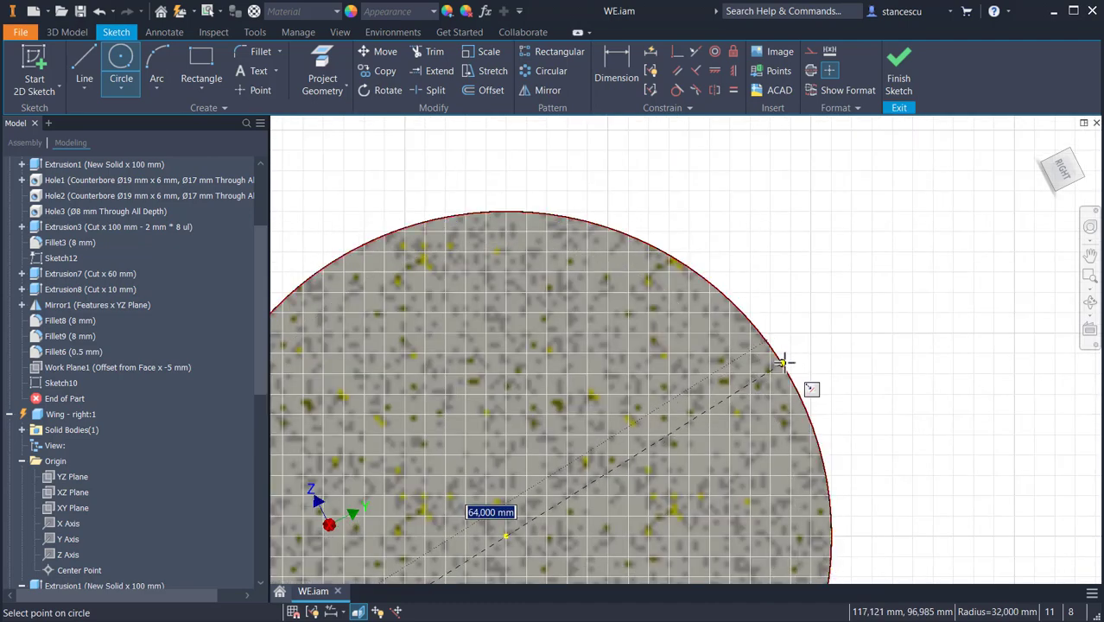
pyautogui.click(784, 363)
pyautogui.click(899, 82)
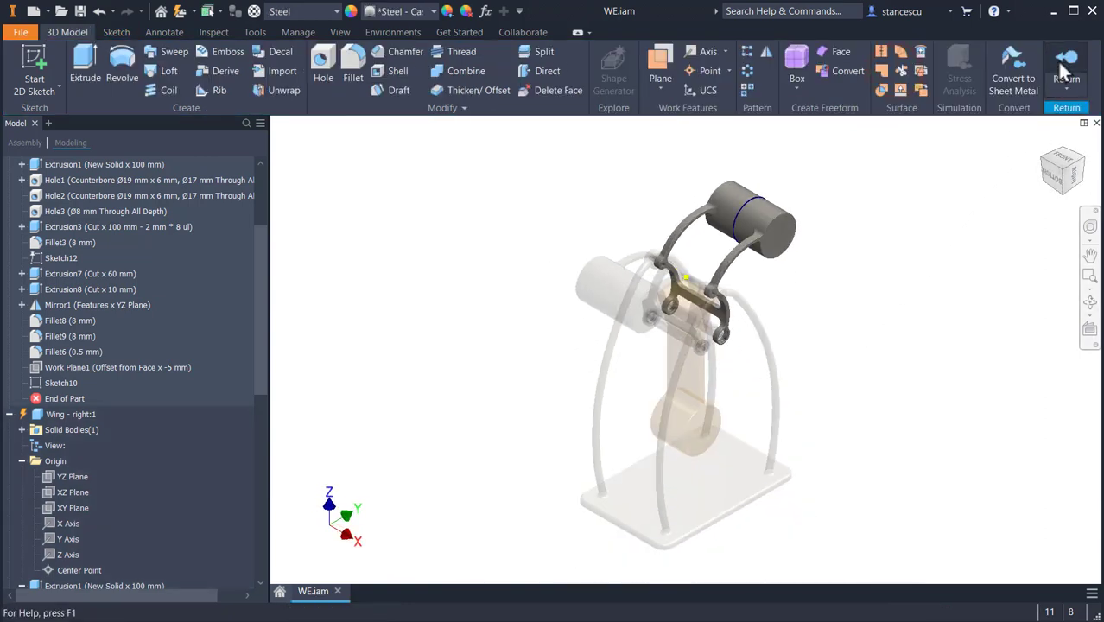
# - Return to the assembly and start a sketch on the left wing's YZ Plane, sliced
pyautogui.click(1064, 71)
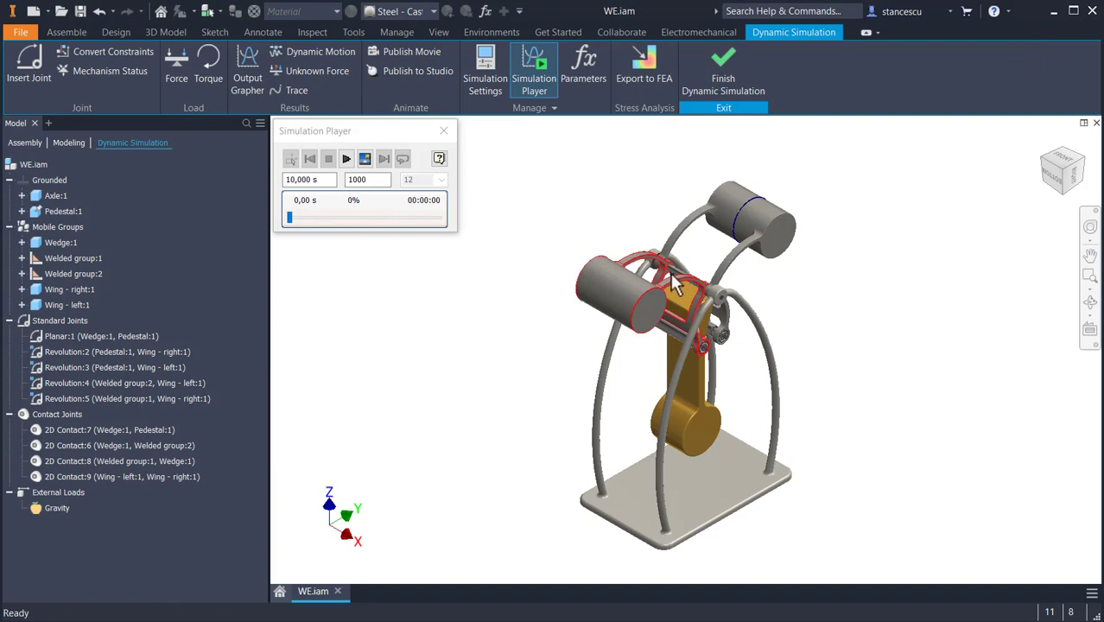
pyautogui.doubleClick(623, 295)
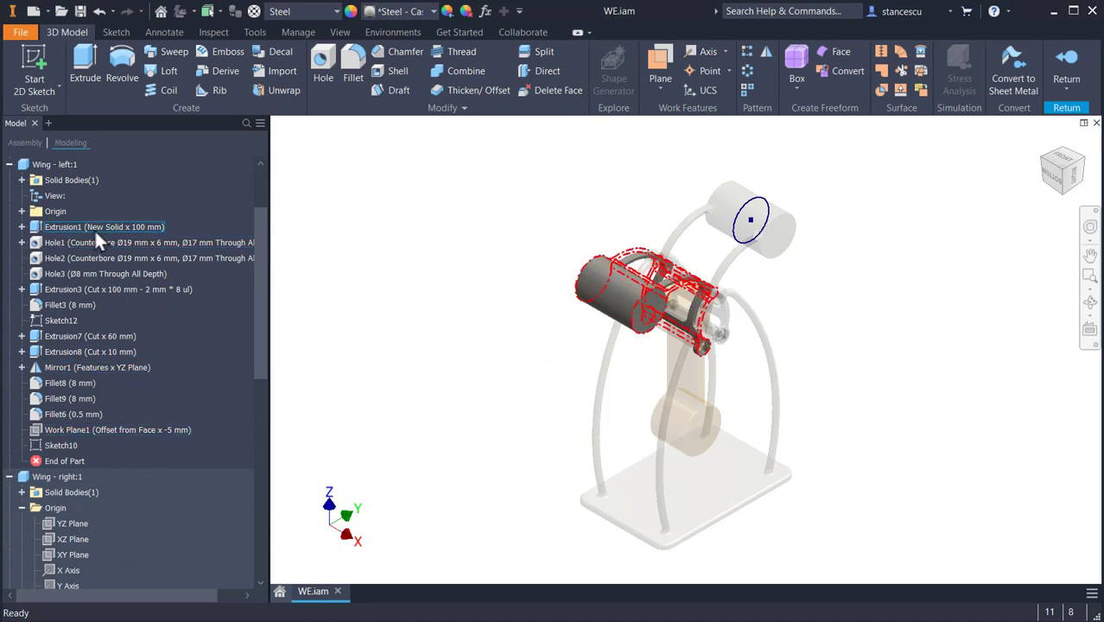
pyautogui.click(22, 212)
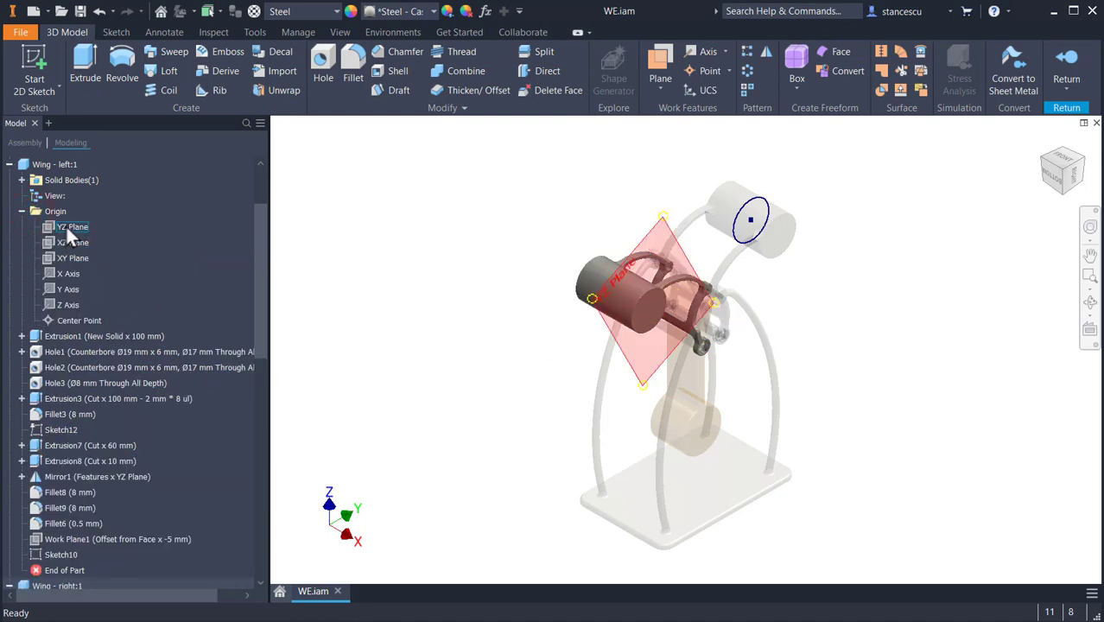
pyautogui.click(66, 225)
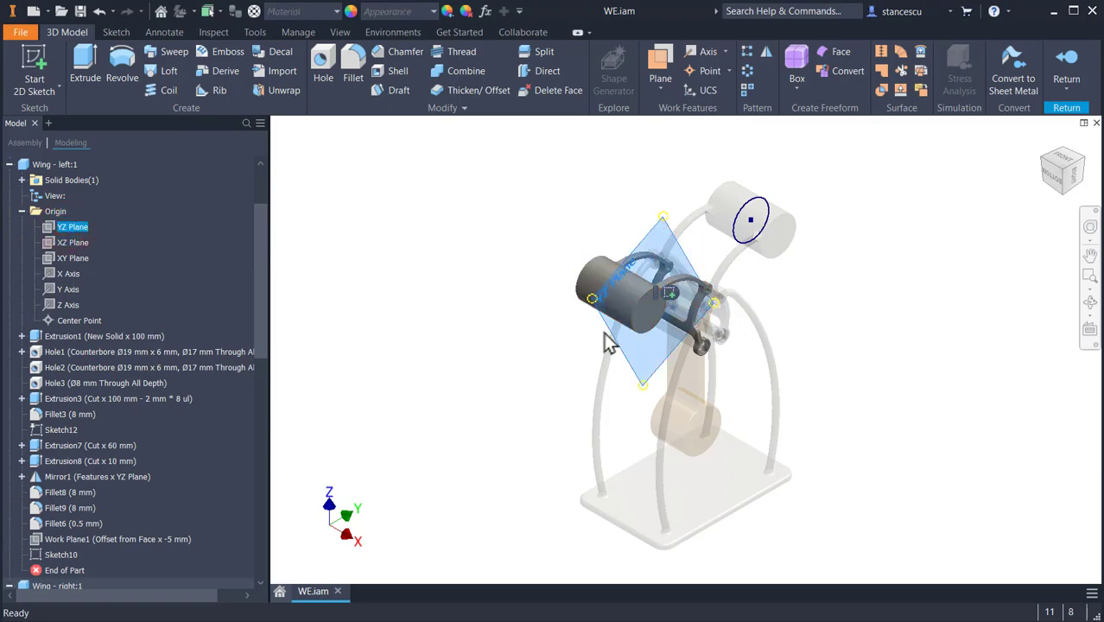
pyautogui.click(669, 293)
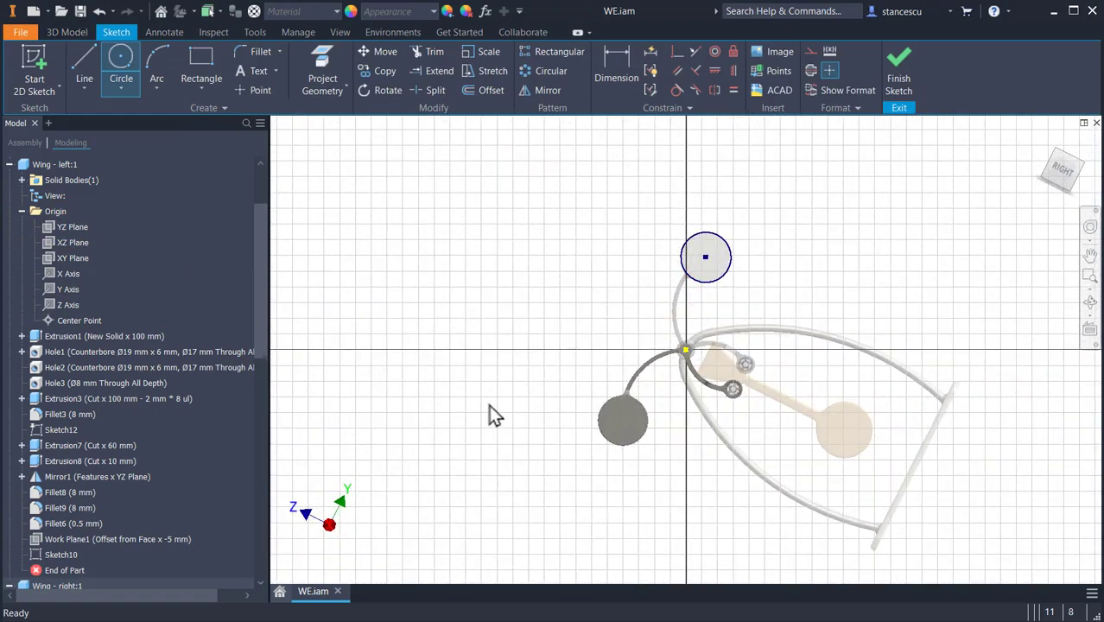
pyautogui.press('F7')
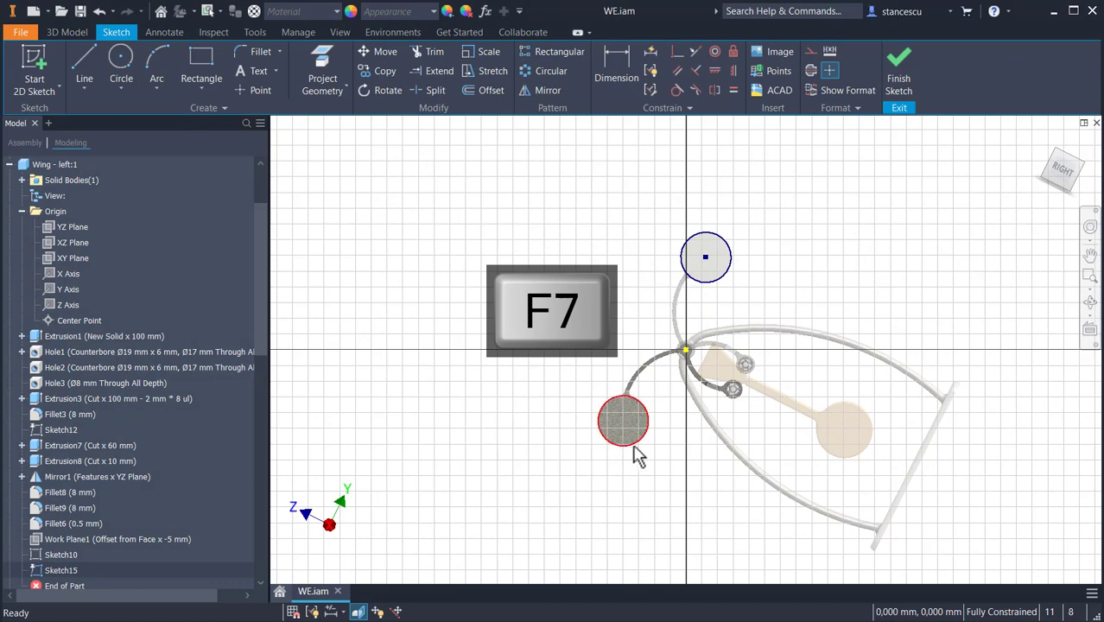
# - Project the left wing's end cylinder edge into the sketch and finish it as Sketch15
pyautogui.scroll(-5, 640, 406)
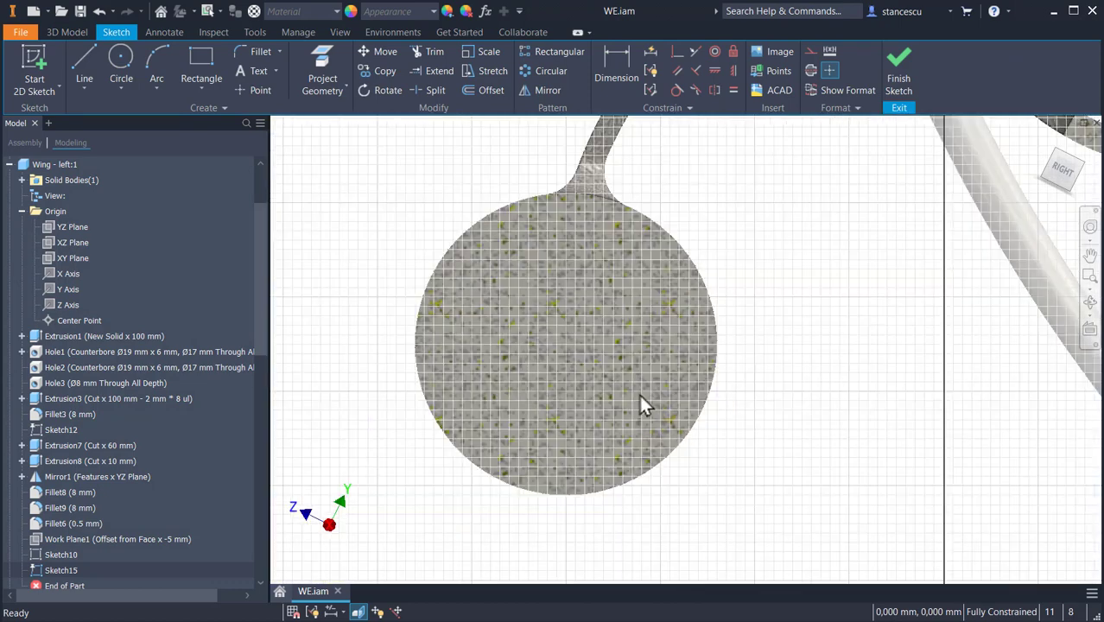
pyautogui.click(323, 58)
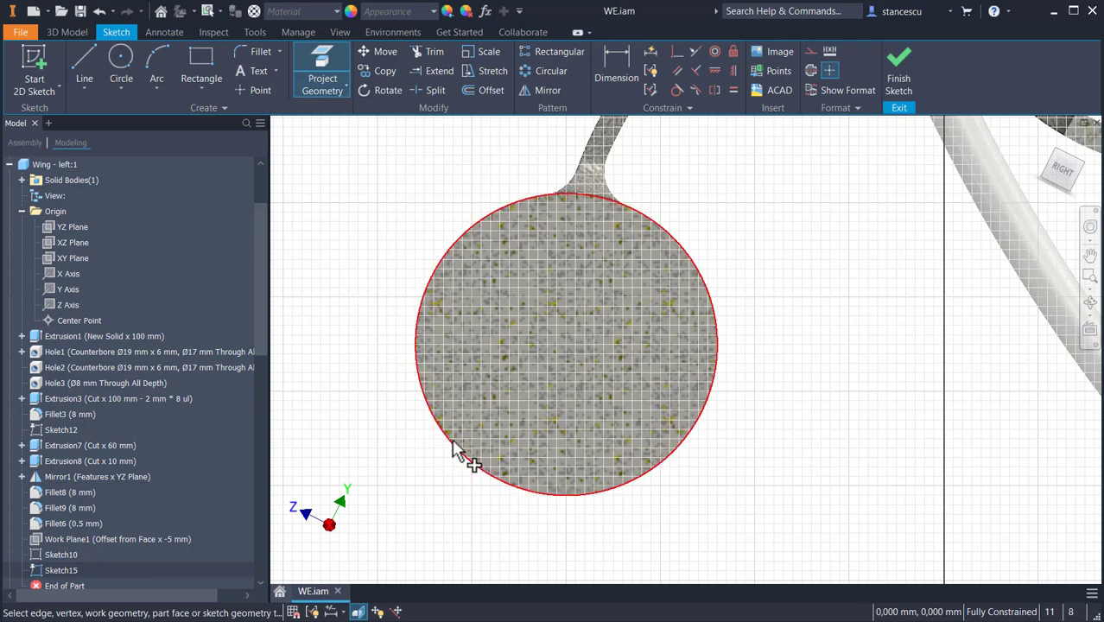
pyautogui.click(450, 441)
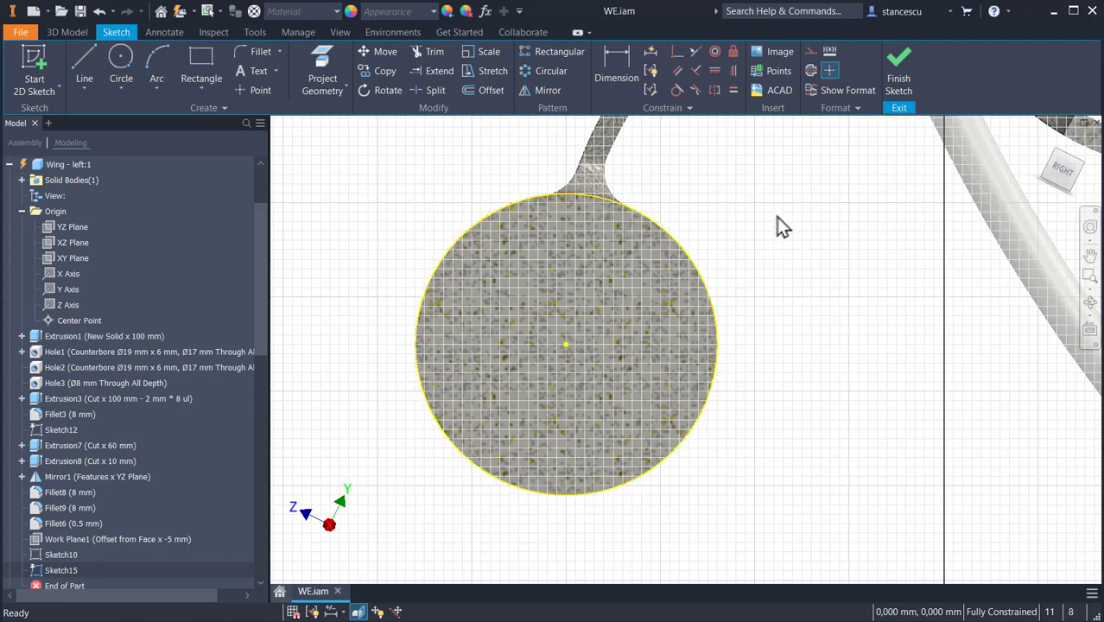
pyautogui.click(898, 76)
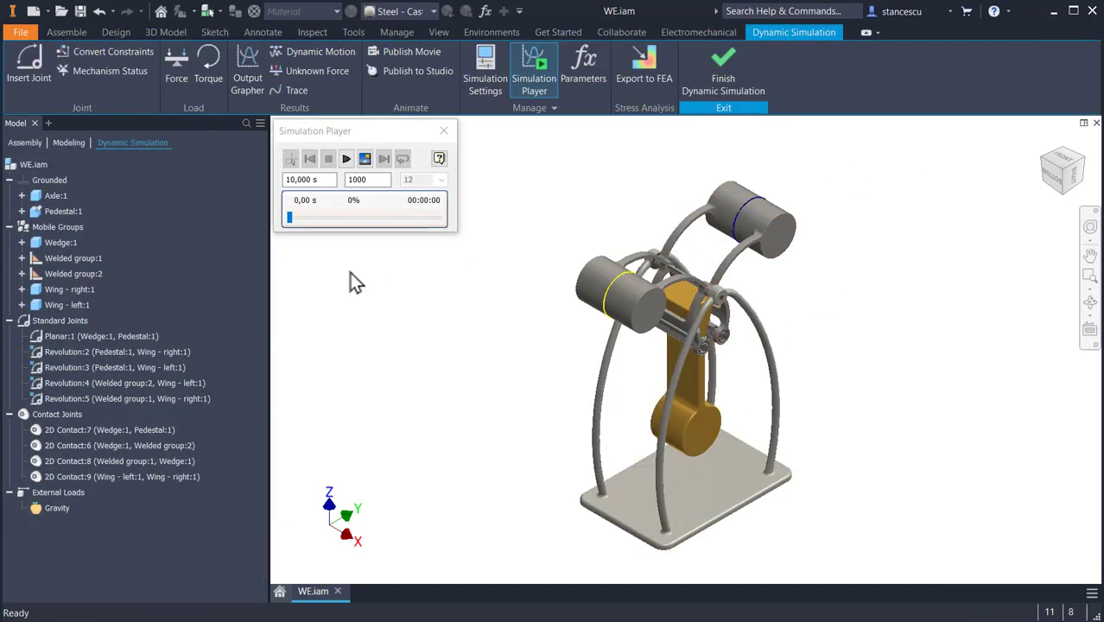
# - Create 2D Contact:10 joining the left wing's cylinder circle to the right wing's circle
pyautogui.click(26, 72)
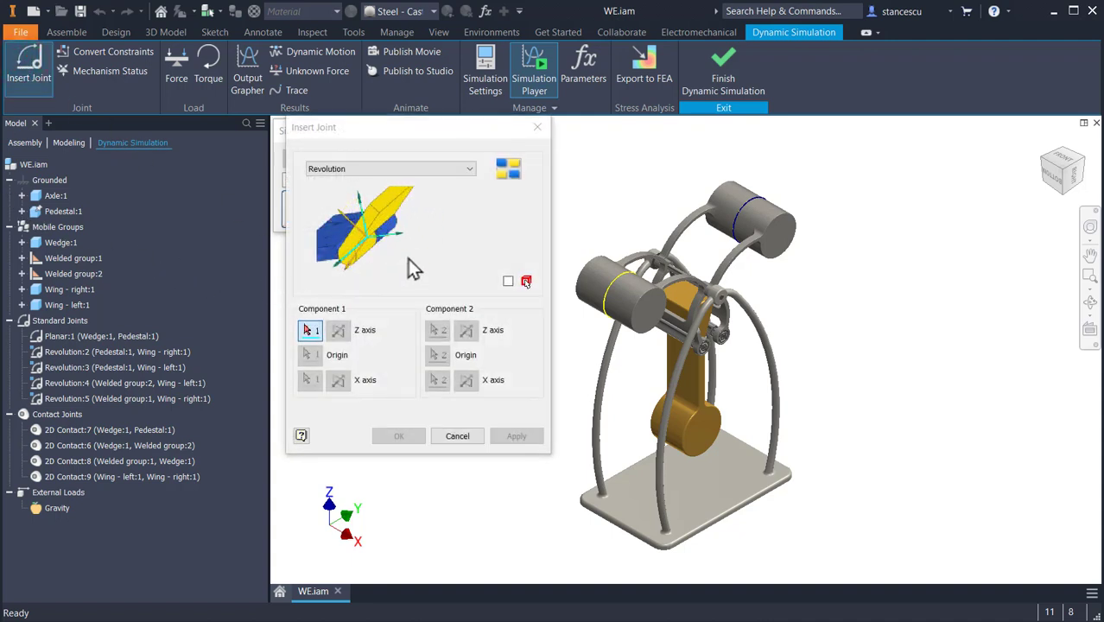
pyautogui.click(469, 170)
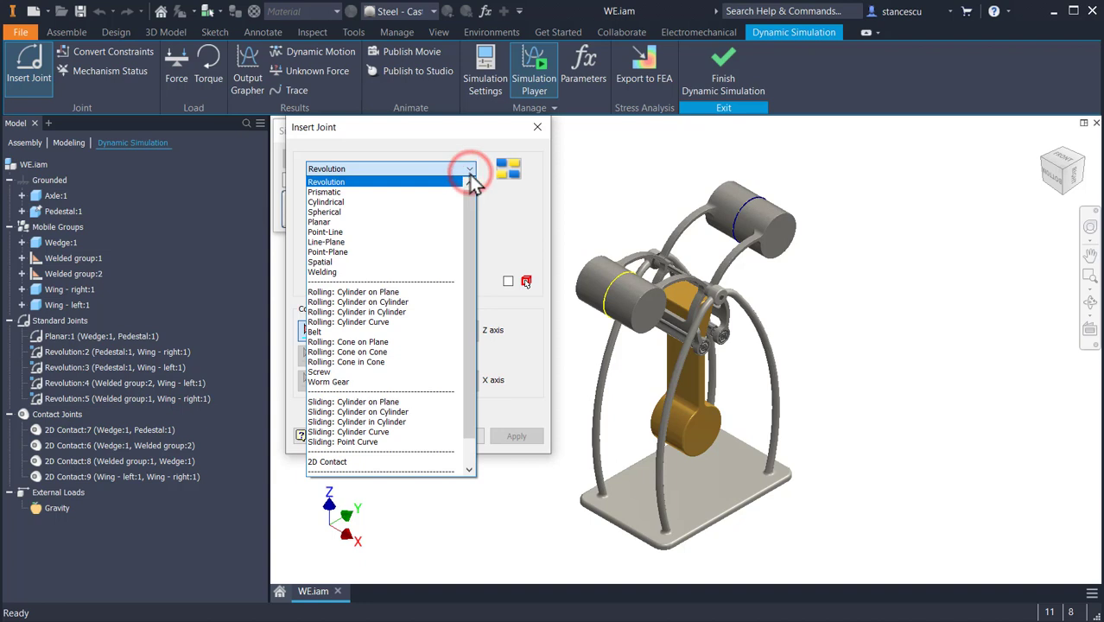
pyautogui.click(335, 462)
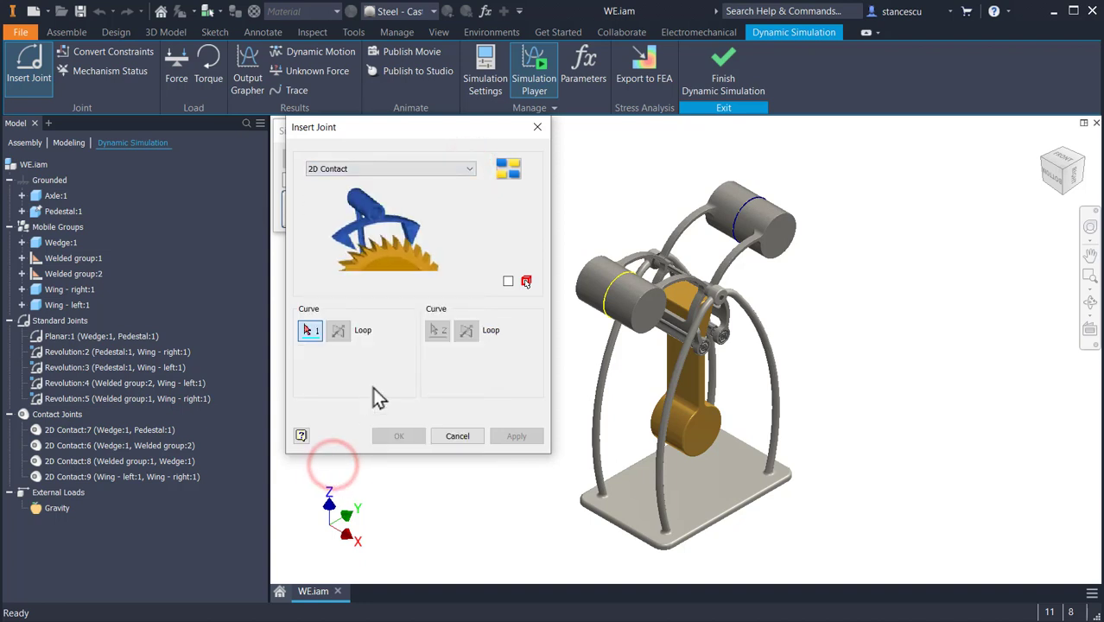
pyautogui.click(608, 307)
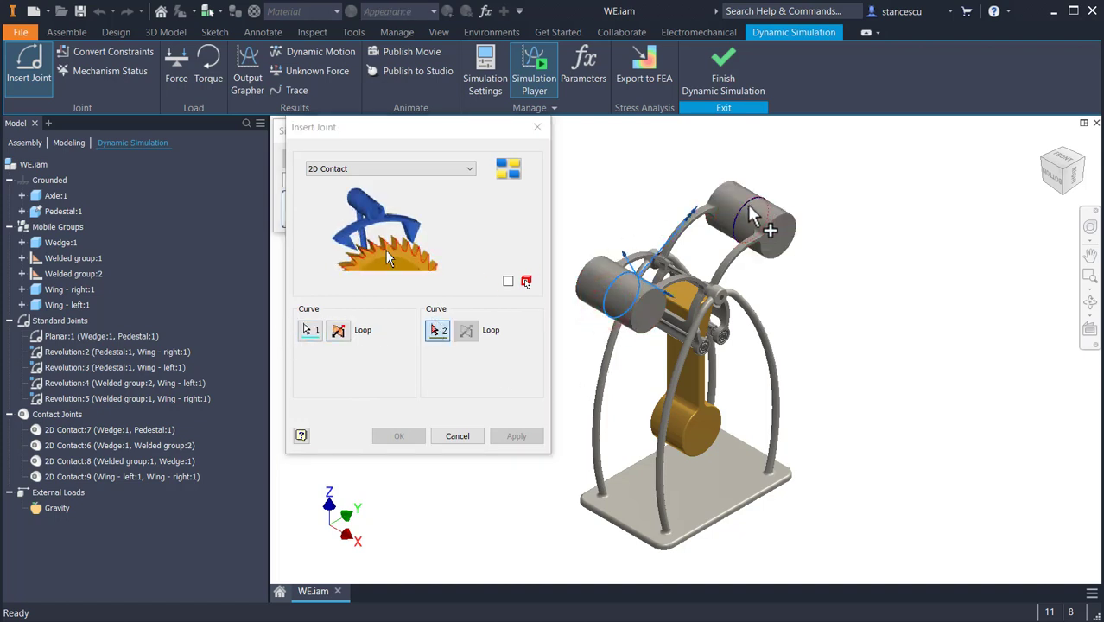
pyautogui.scroll(5, 754, 216)
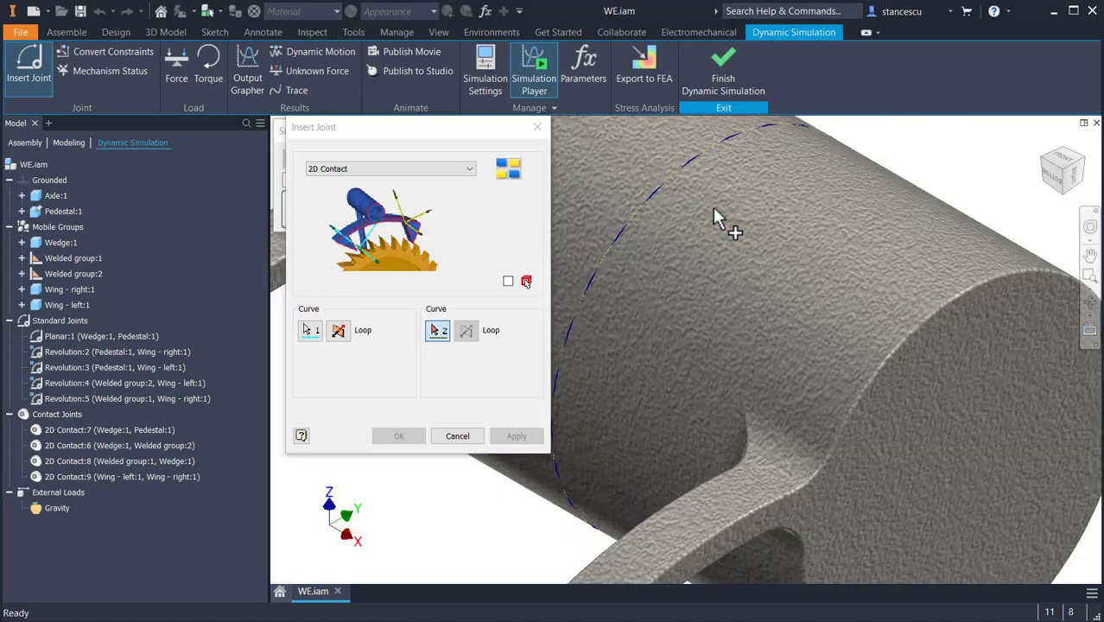
pyautogui.scroll(-3, 714, 217)
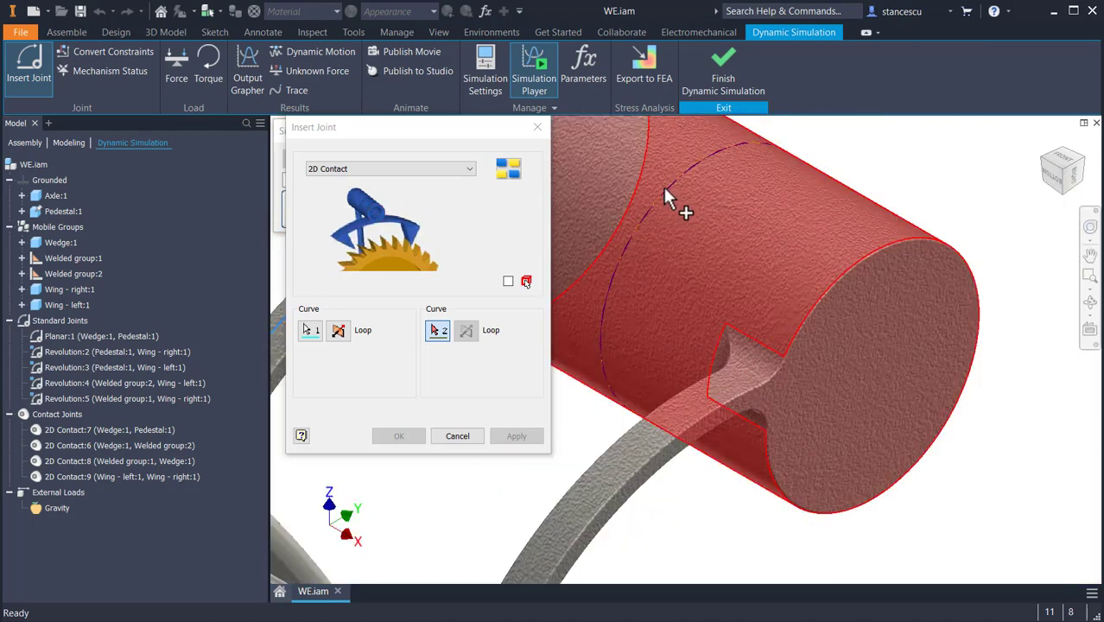
pyautogui.click(669, 197)
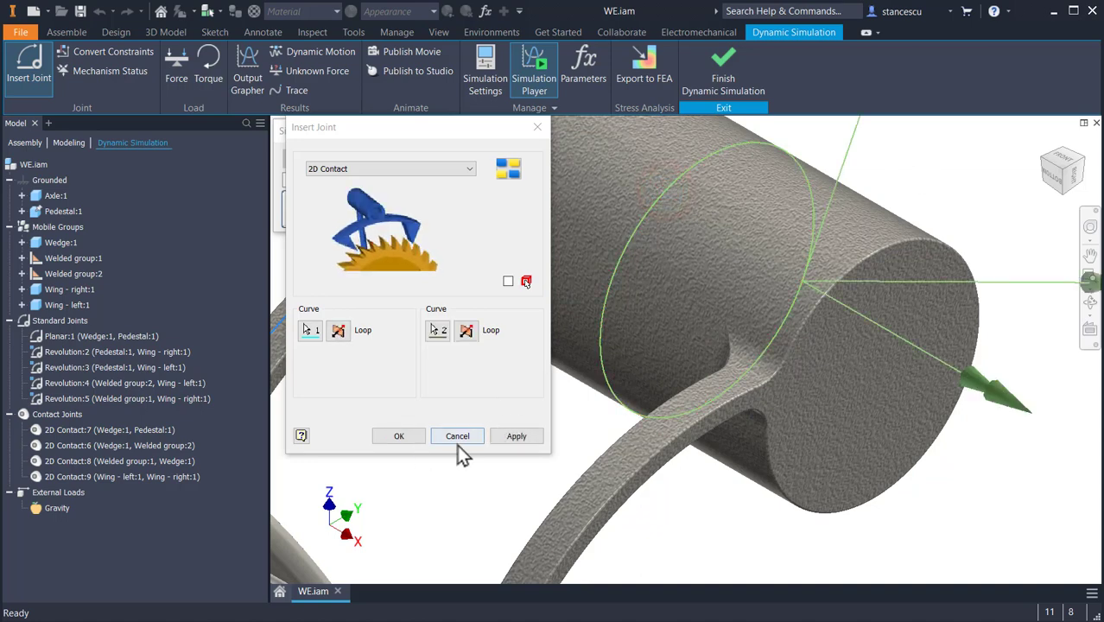
pyautogui.click(404, 437)
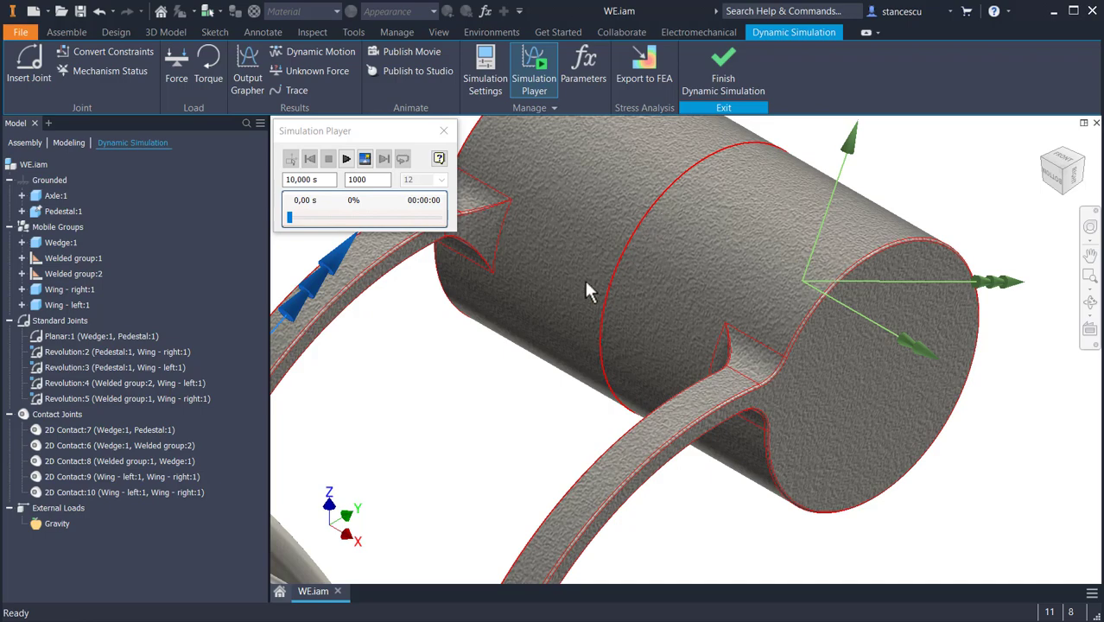
# - Hide the Sketch10 circle on the right wing and return to the assembly
pyautogui.doubleClick(540, 275)
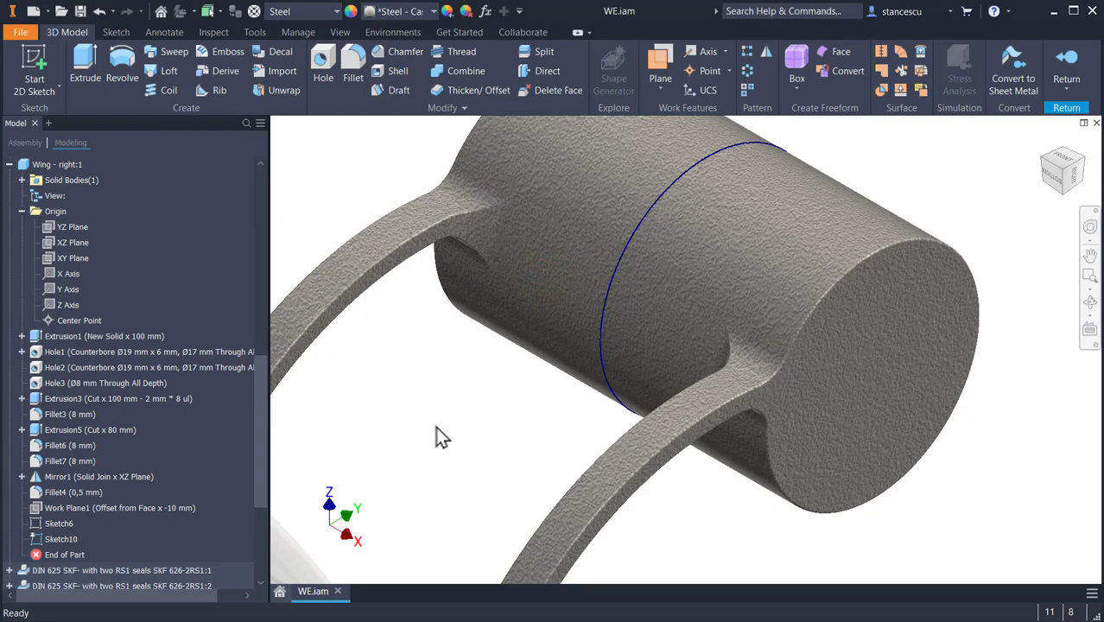
pyautogui.click(638, 266)
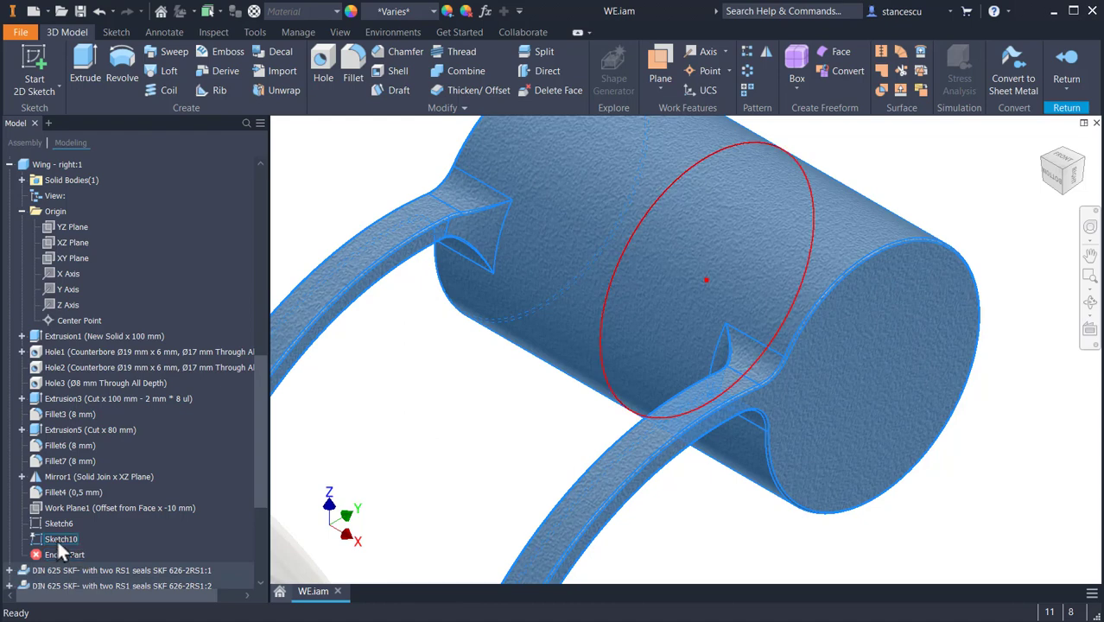
pyautogui.rightClick(51, 537)
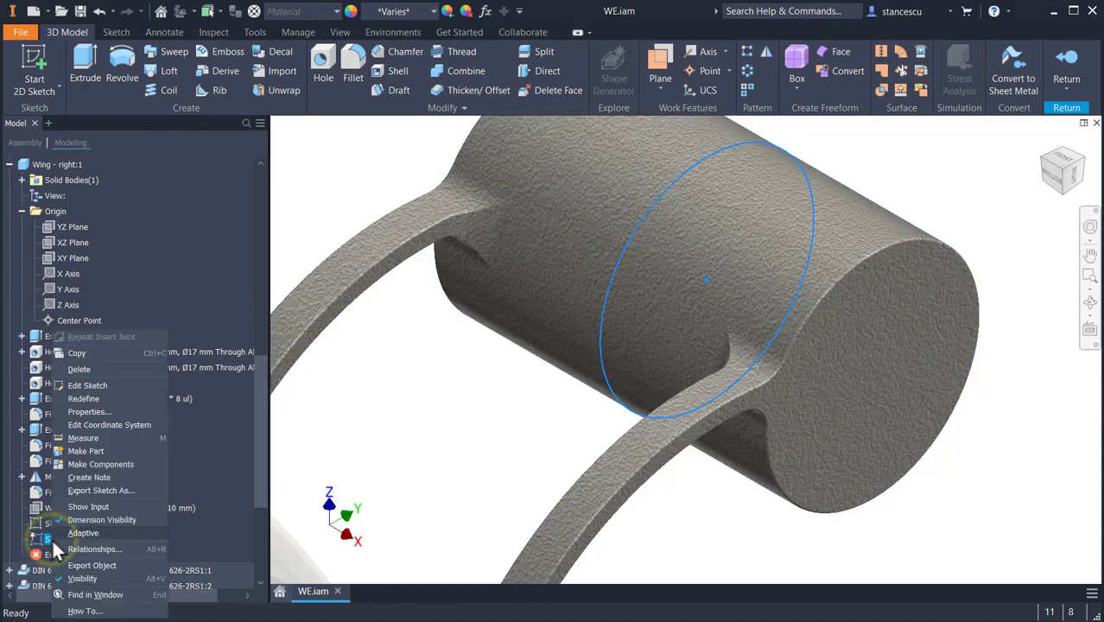
pyautogui.click(82, 579)
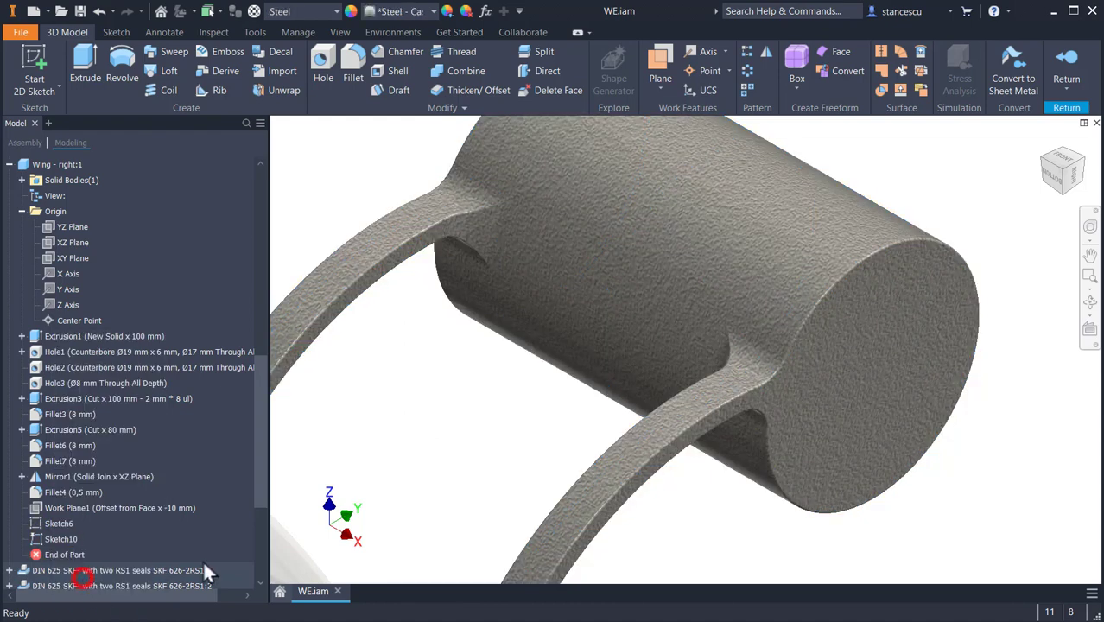
pyautogui.click(1069, 69)
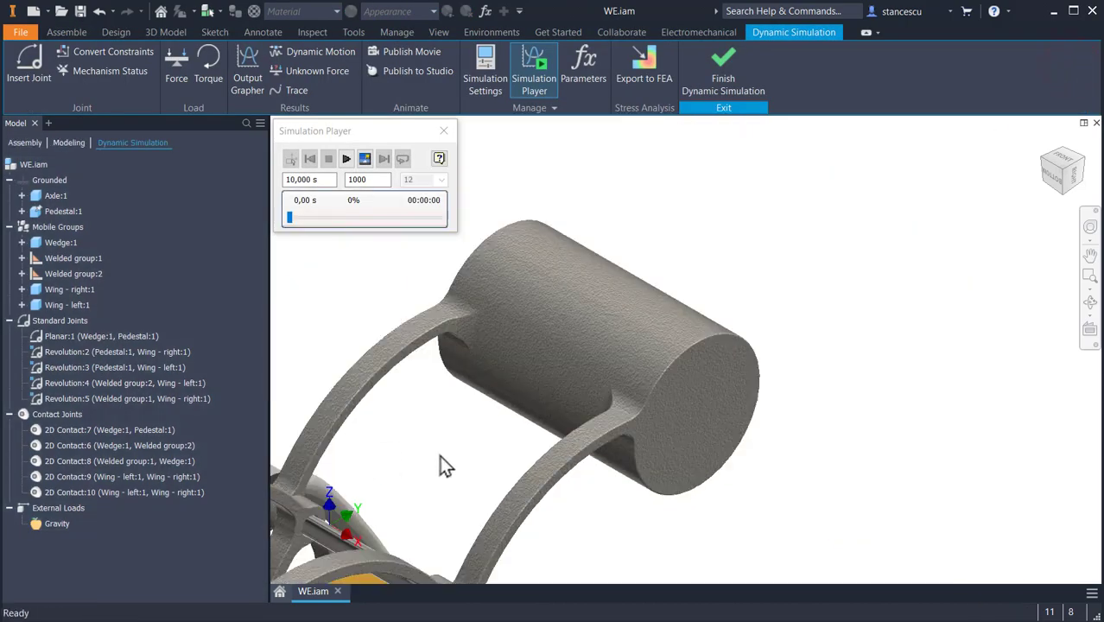
# - Hide the Sketch15 circle on the left wing and return to the simulation
pyautogui.moveTo(439, 462); pyautogui.dragTo(813, 244, button='middle')
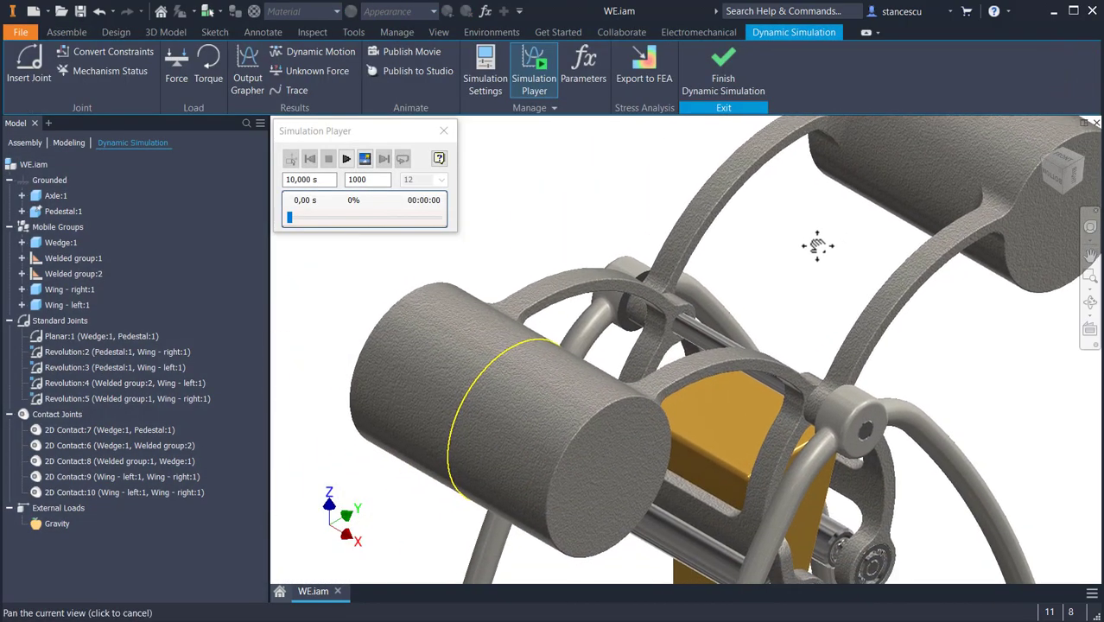
pyautogui.doubleClick(498, 416)
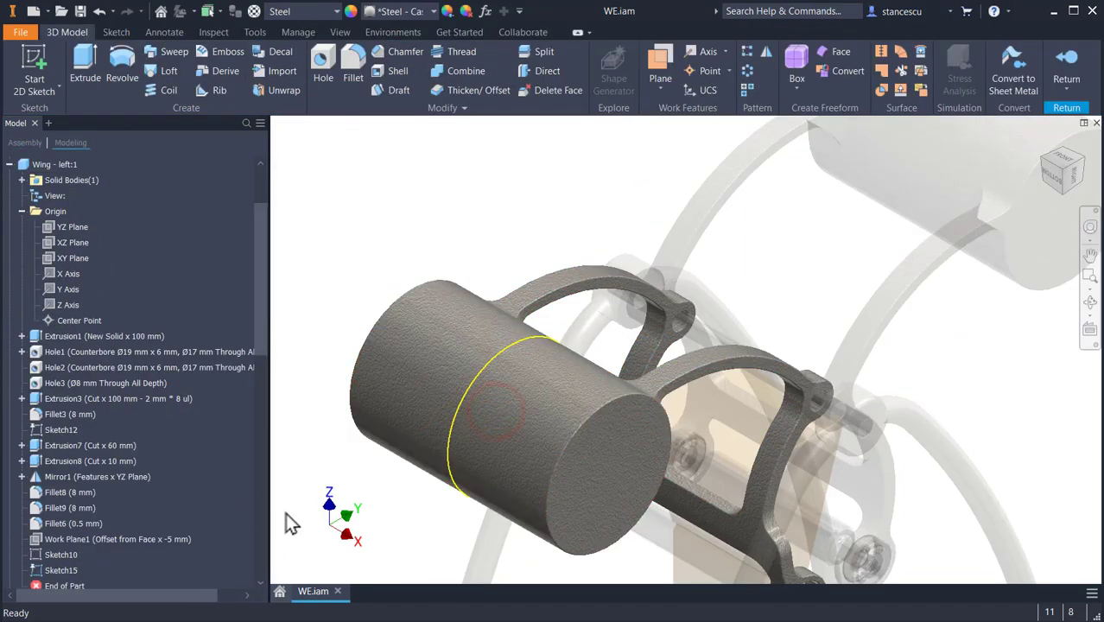
pyautogui.click(59, 571)
pyautogui.rightClick(58, 571)
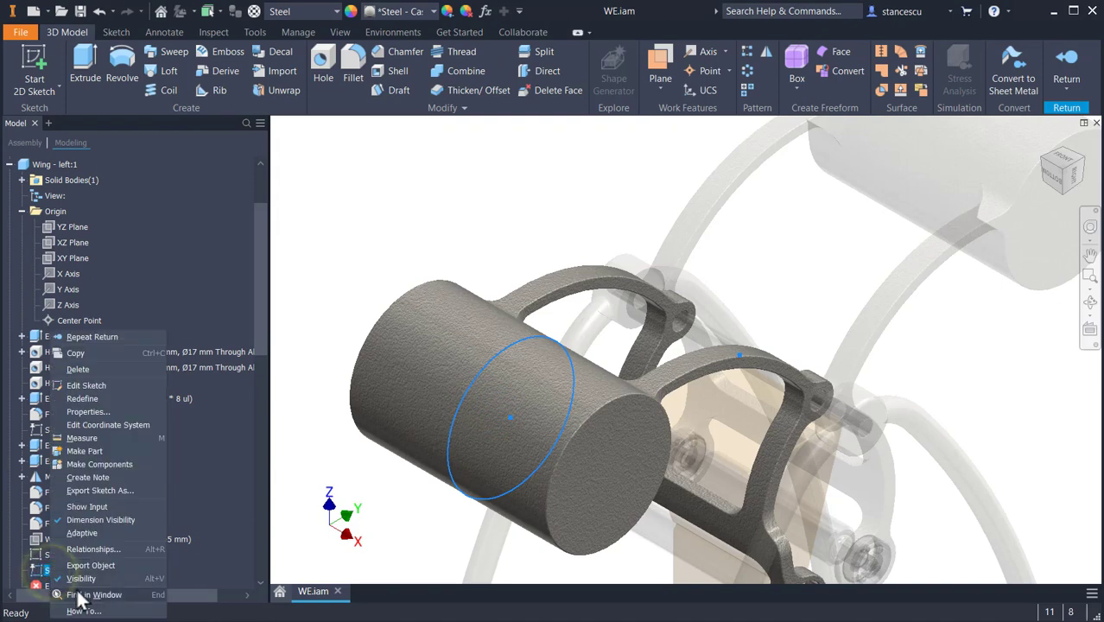
pyautogui.click(82, 579)
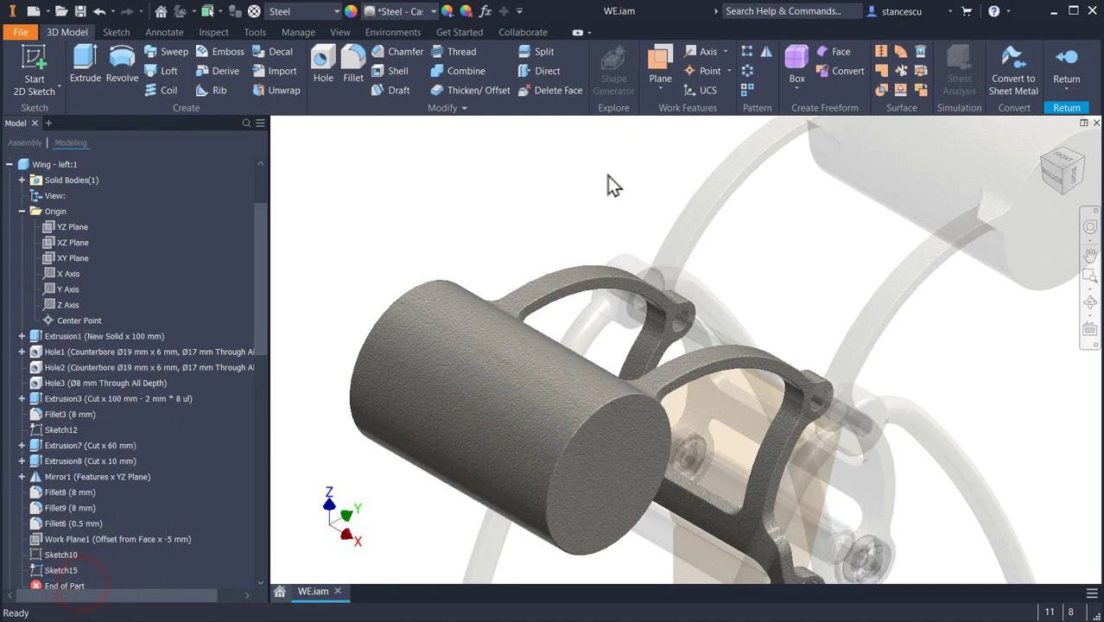
pyautogui.scroll(3, 580, 199)
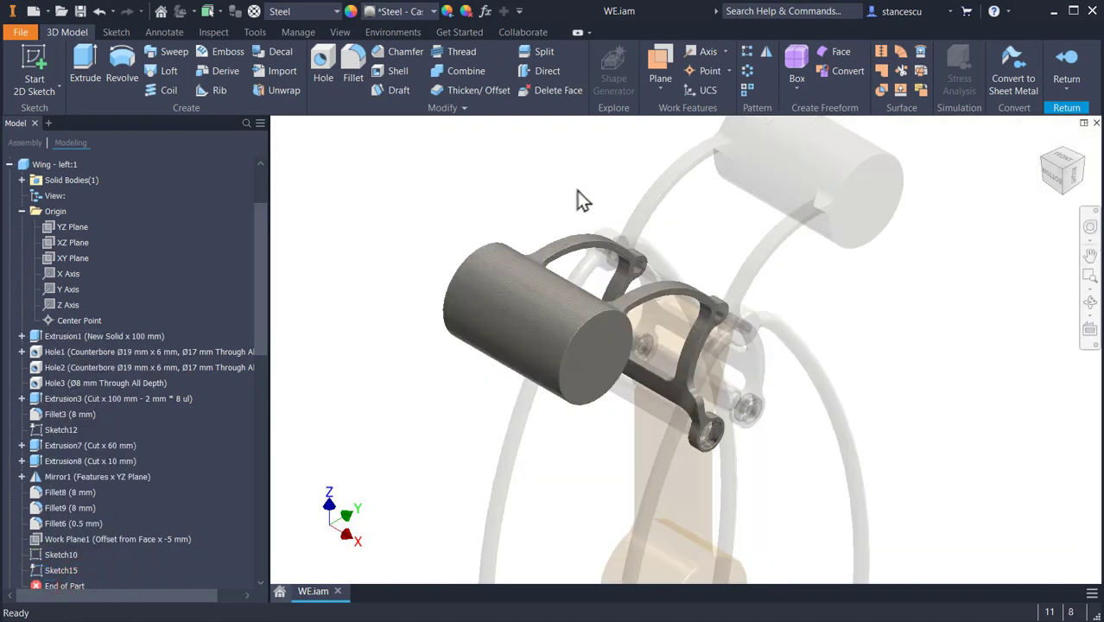
pyautogui.click(1059, 82)
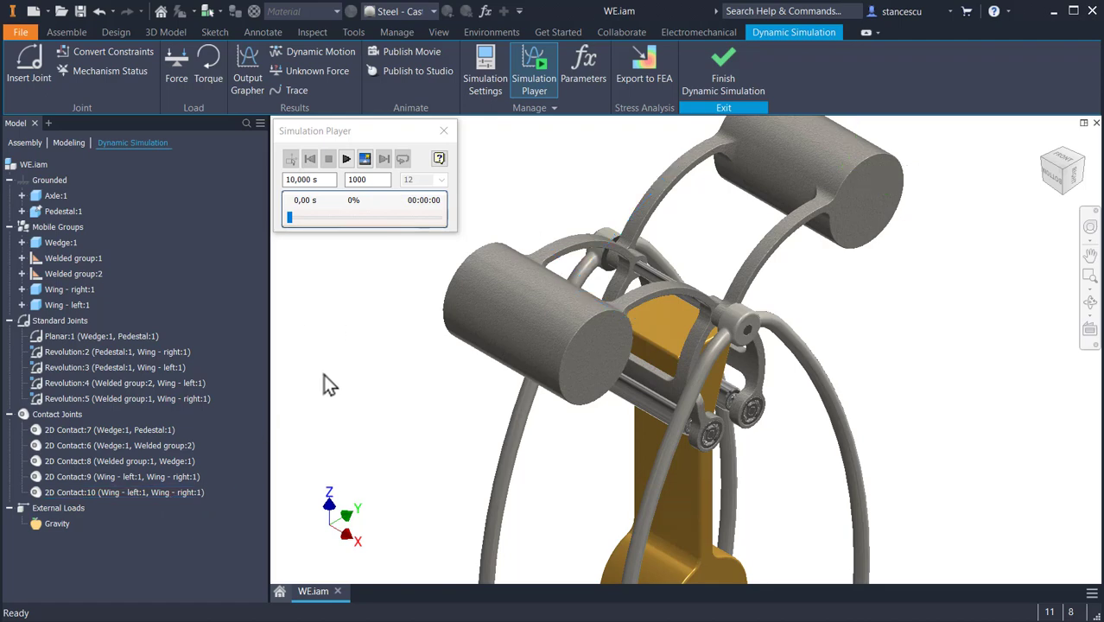
# - Frame the whole wedge assembly in view and start the 10-second simulation playback
pyautogui.scroll(3, 562, 406)
pyautogui.moveTo(572, 410); pyautogui.dragTo(698, 414, button='middle')
pyautogui.scroll(-3, 725, 410)
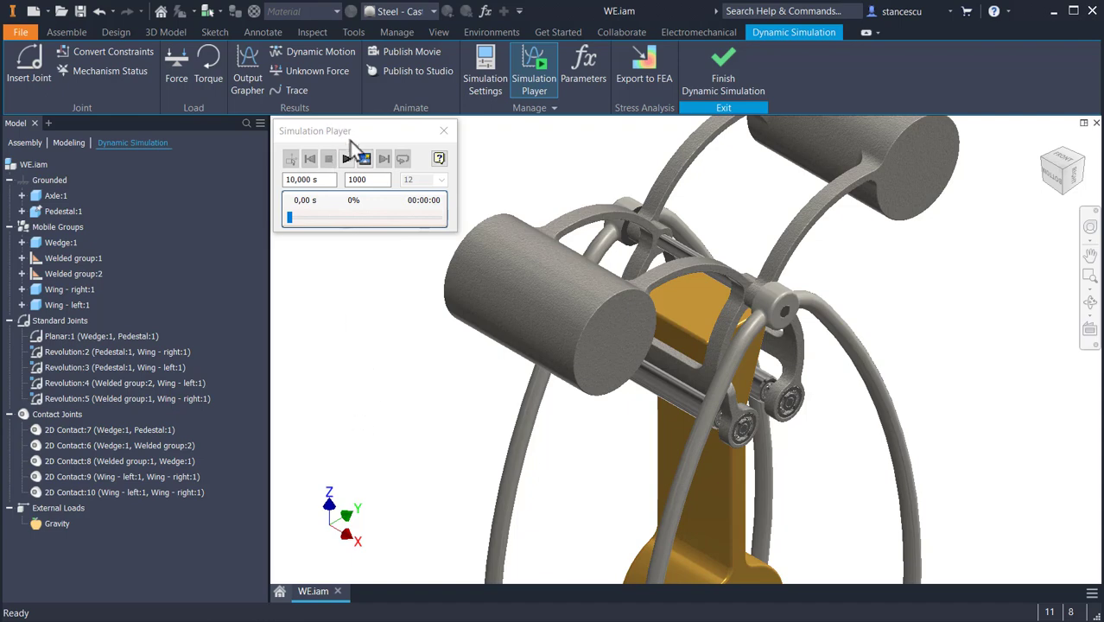
pyautogui.scroll(3, 360, 381)
pyautogui.moveTo(360, 382); pyautogui.dragTo(475, 284, button='middle')
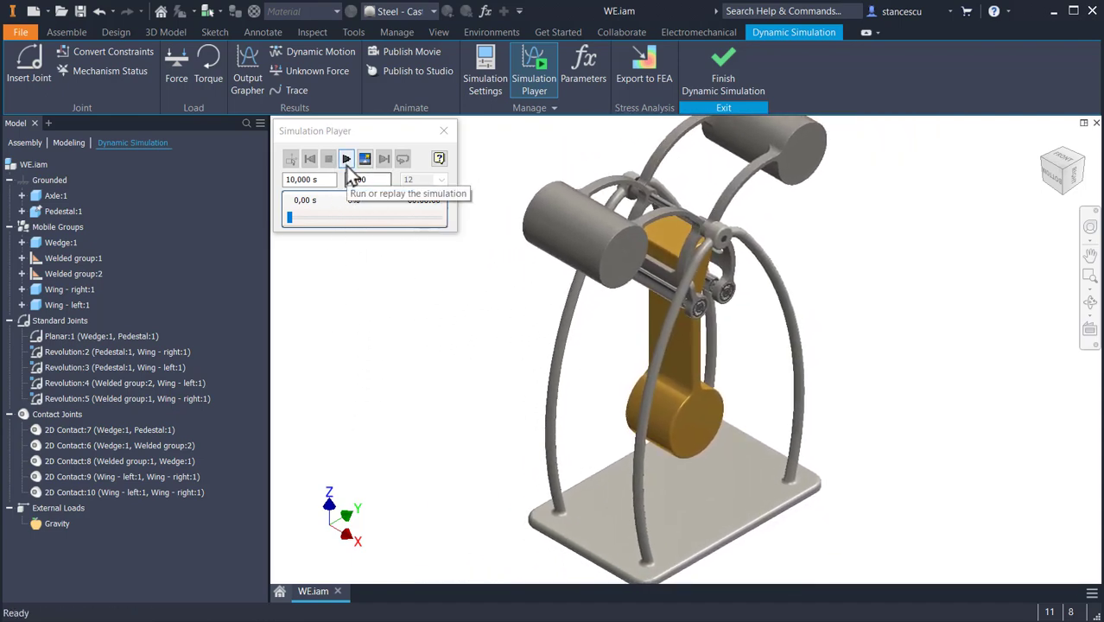
pyautogui.click(345, 159)
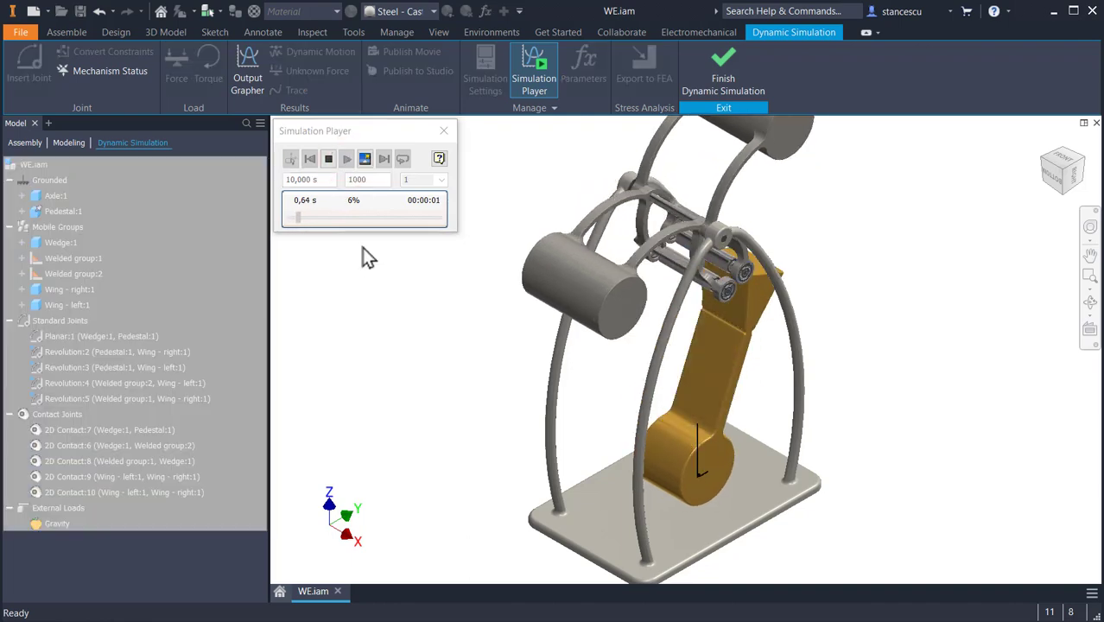